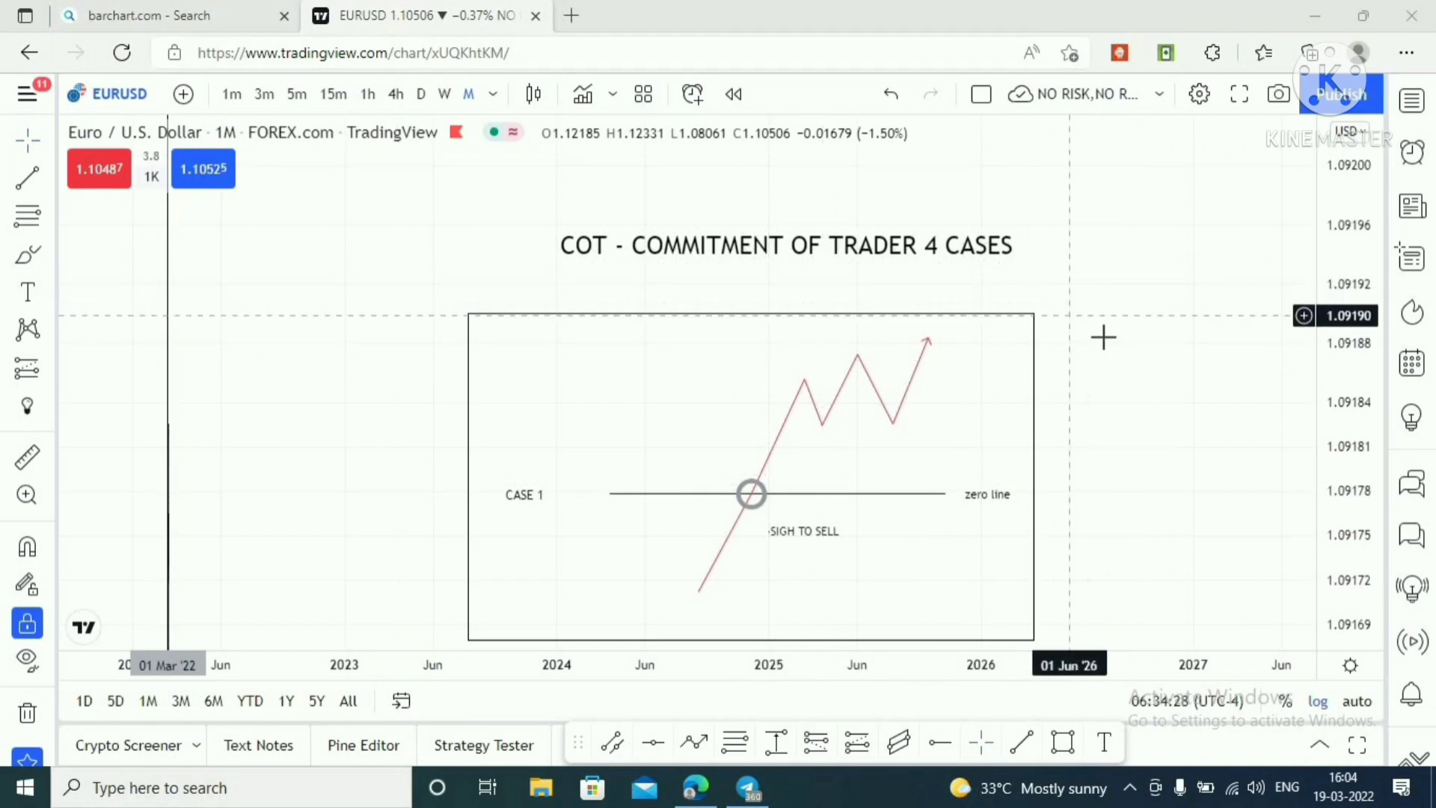
# Look over the Case 1 and Case 2 commitment of traders diagrams on the EURUSD chart
pyautogui.moveTo(1184, 428); pyautogui.dragTo(1185, 418)
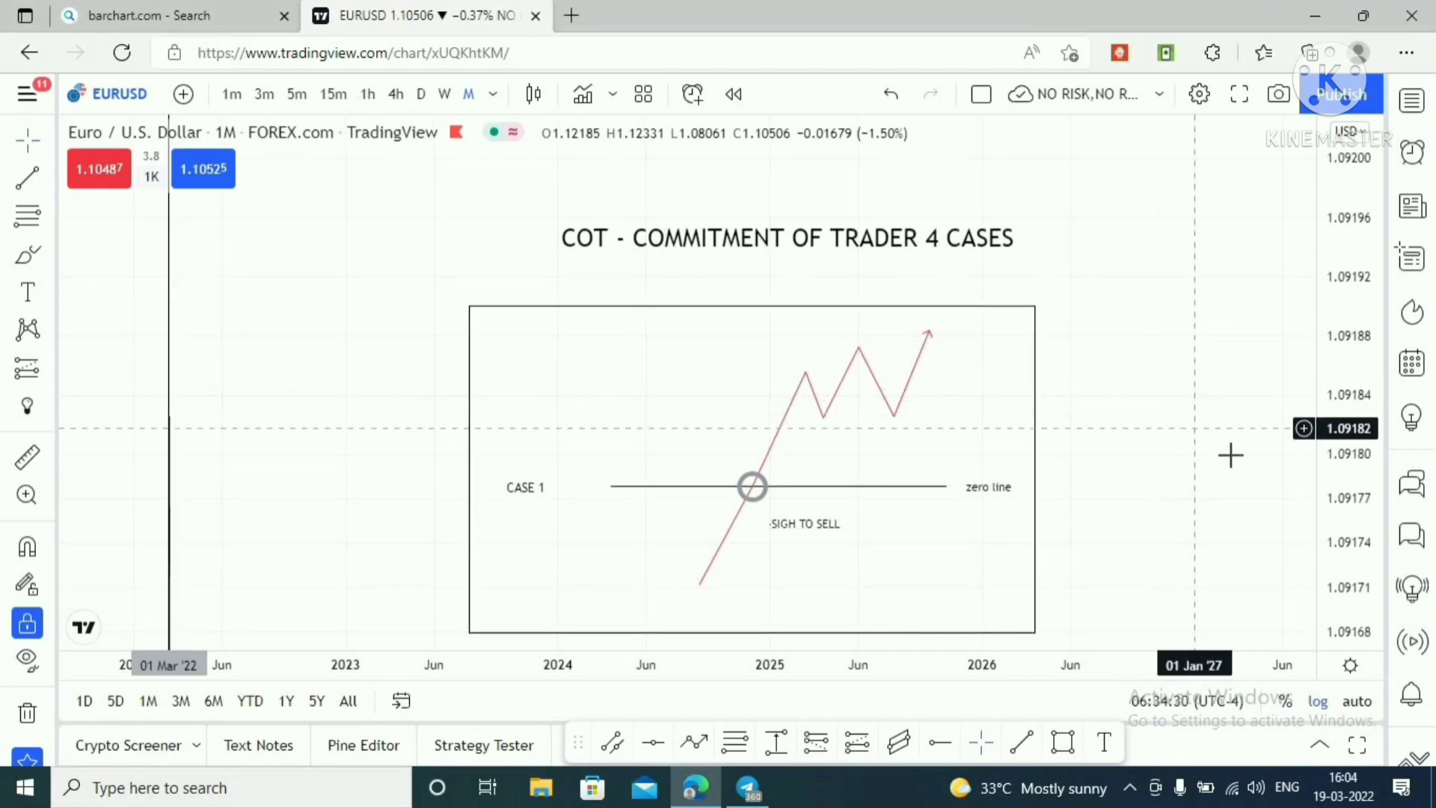
pyautogui.moveTo(1214, 516); pyautogui.dragTo(1212, 459)
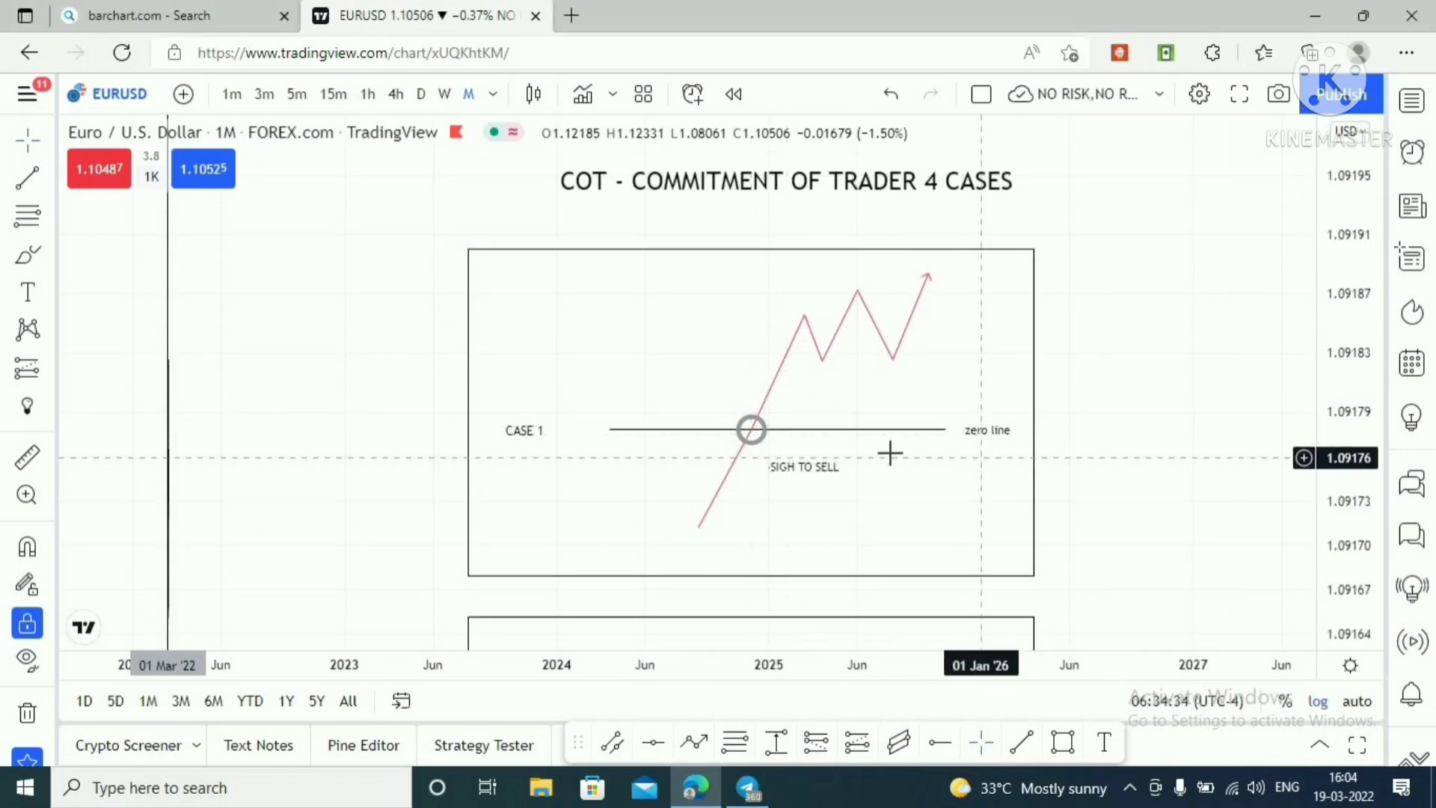
pyautogui.scroll(-10, 1234, 487)
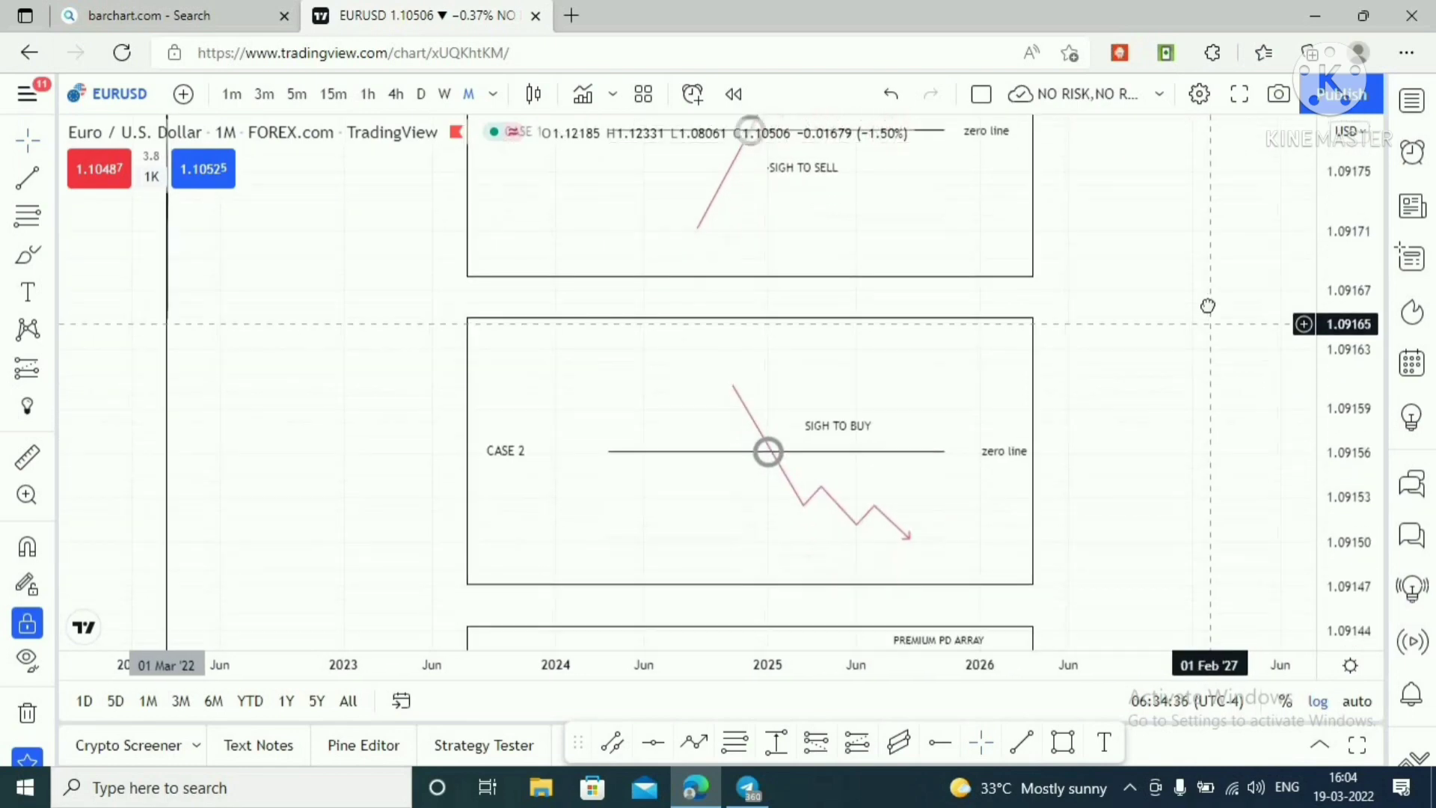
pyautogui.scroll(3, 1206, 385)
pyautogui.scroll(7, 1171, 378)
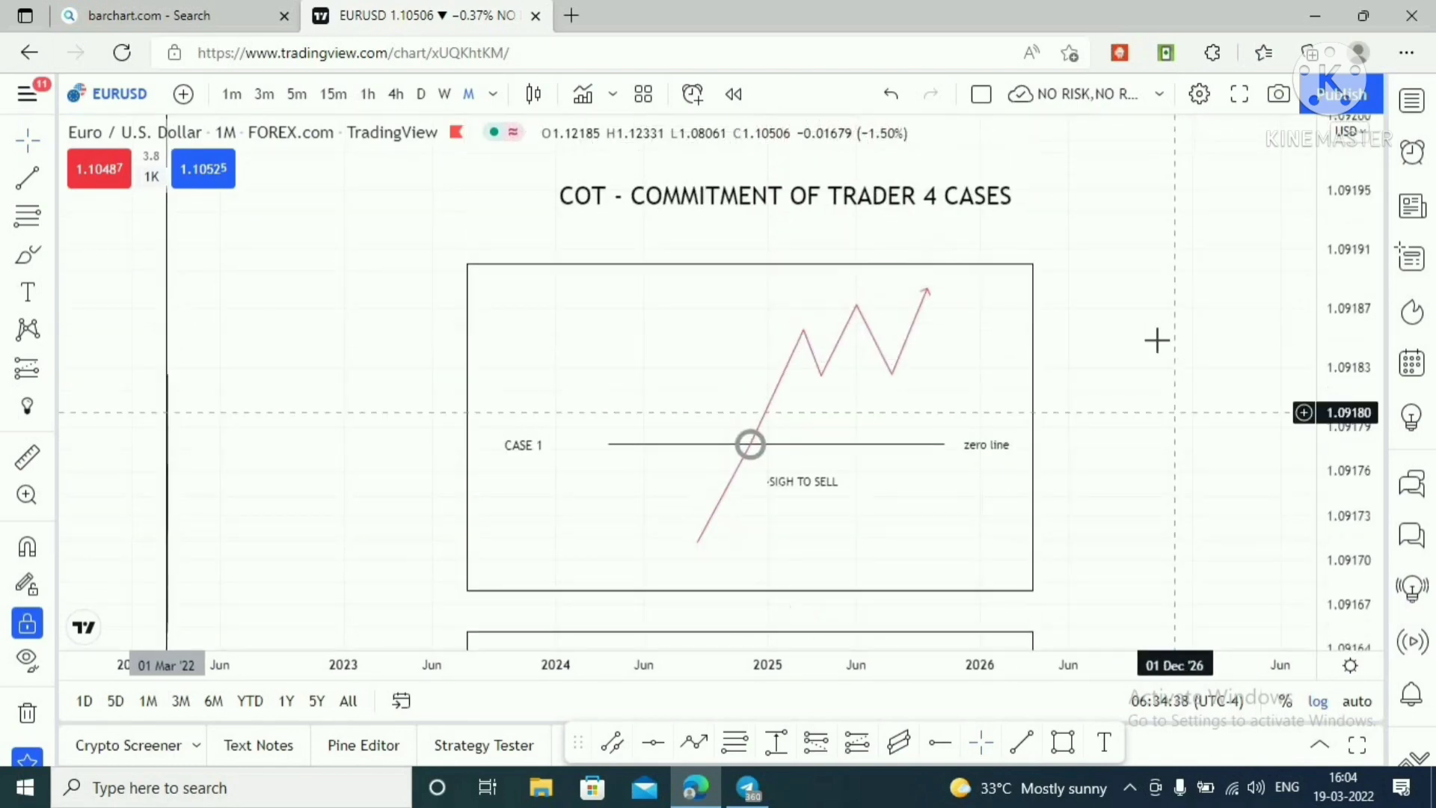
# Switch to the barchart.com search results and open the Barchart website from the first result
pyautogui.click(187, 19)
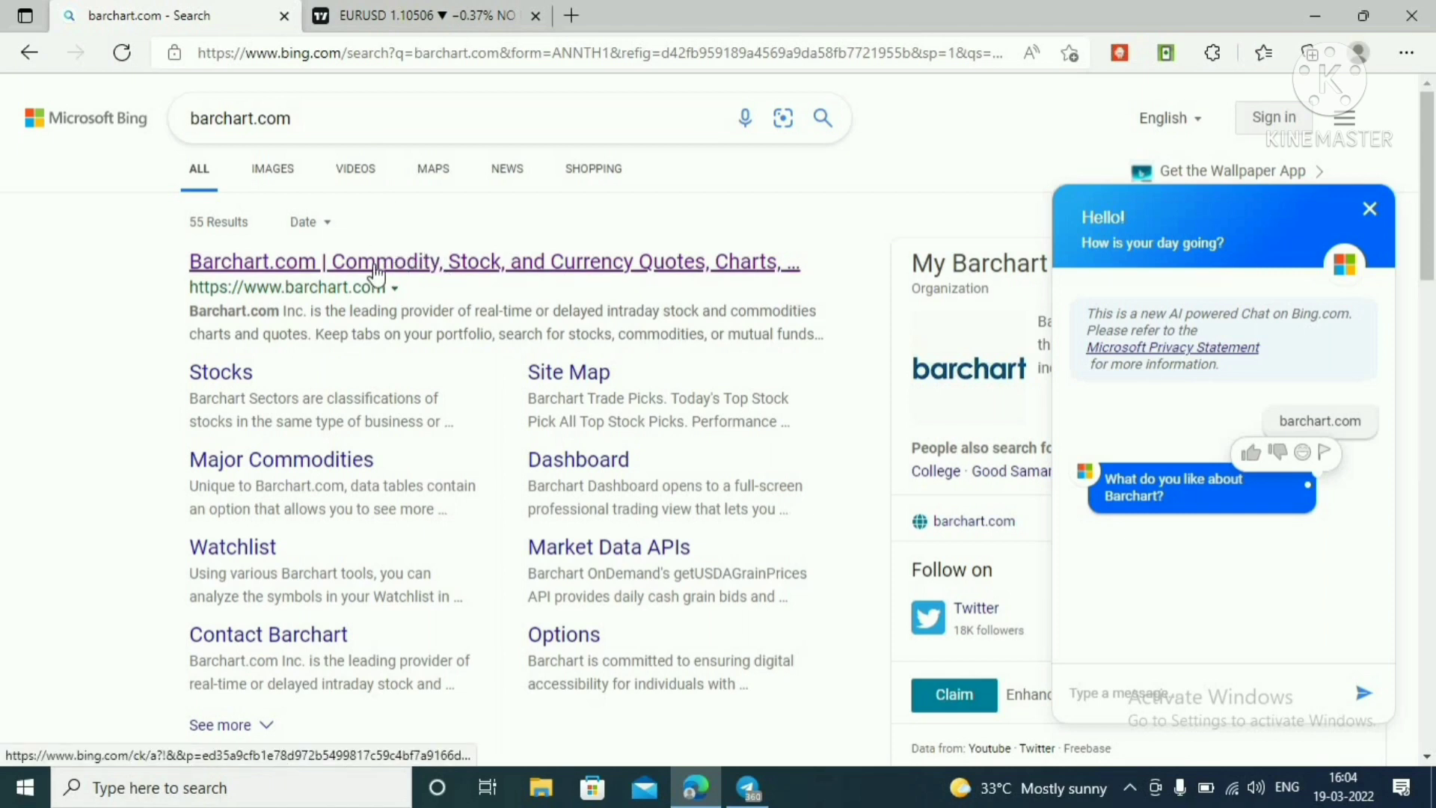
pyautogui.click(489, 273)
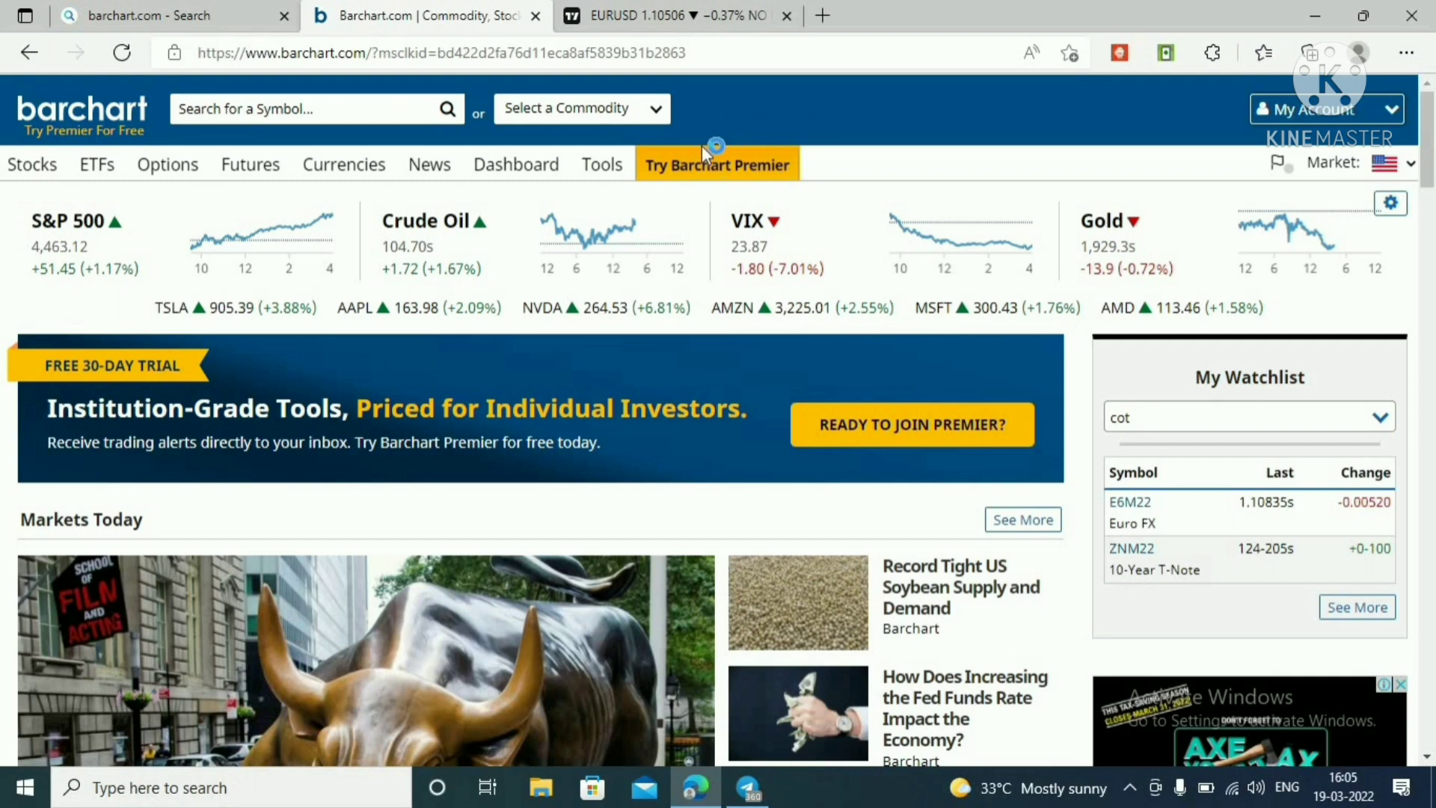
pyautogui.click(648, 9)
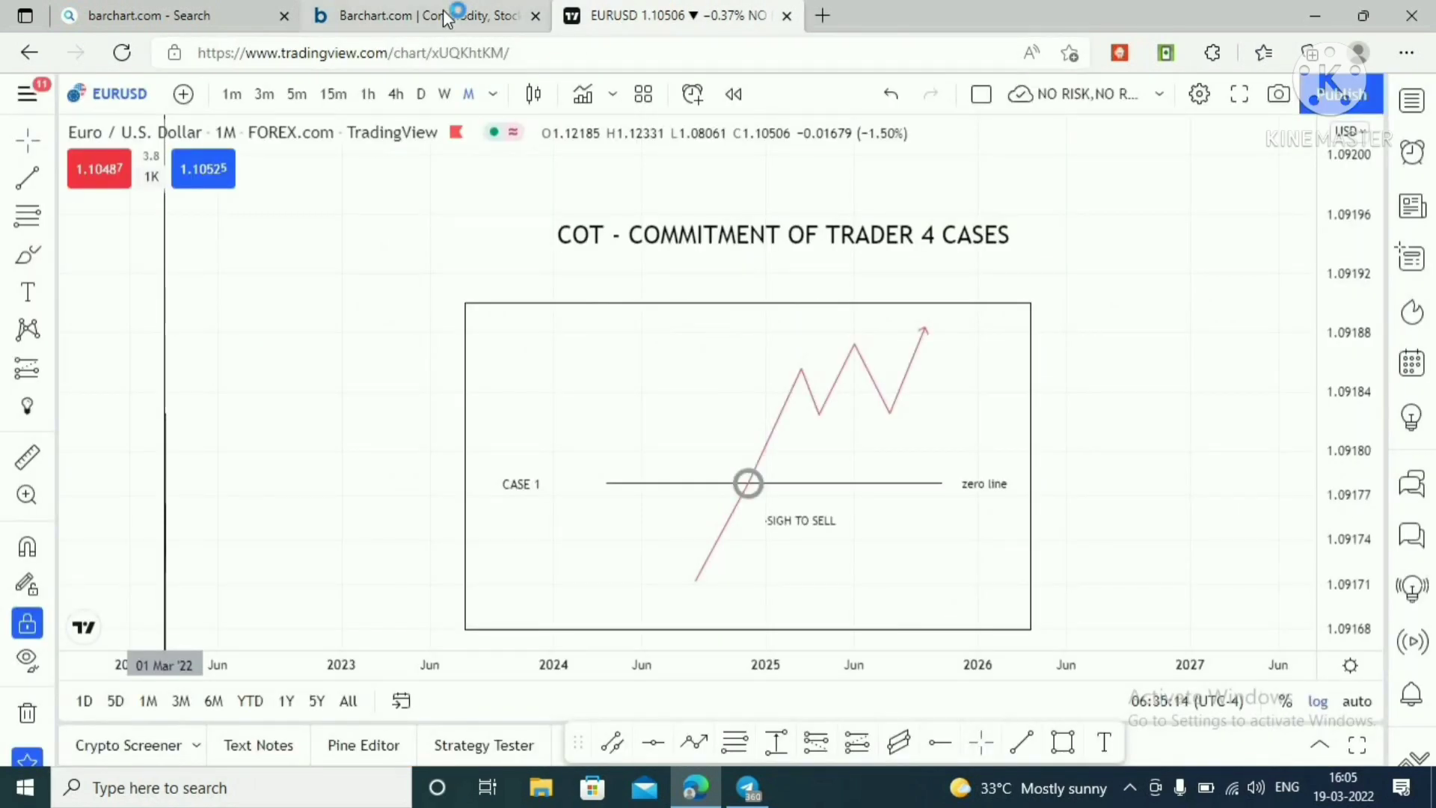
pyautogui.click(442, 12)
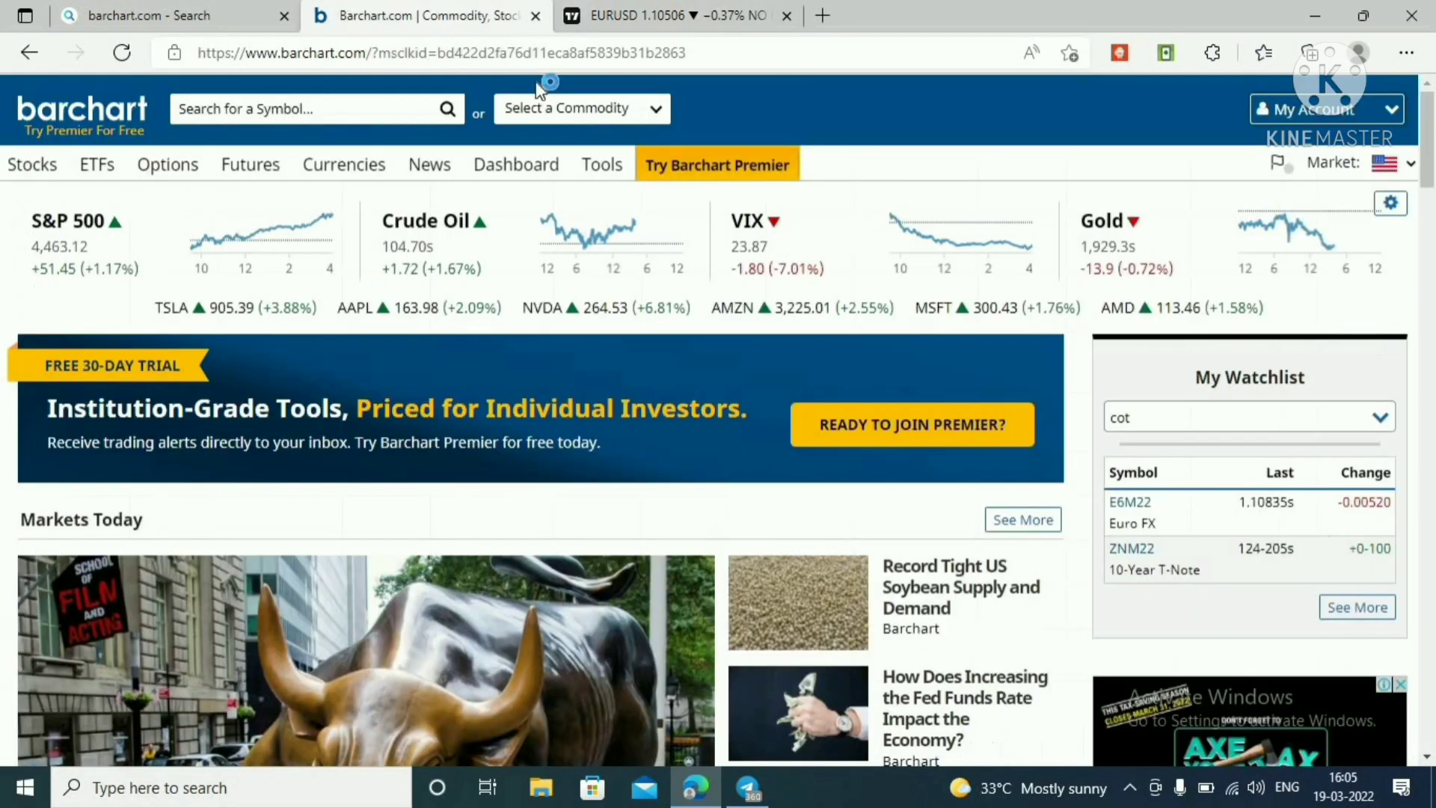
pyautogui.click(1393, 111)
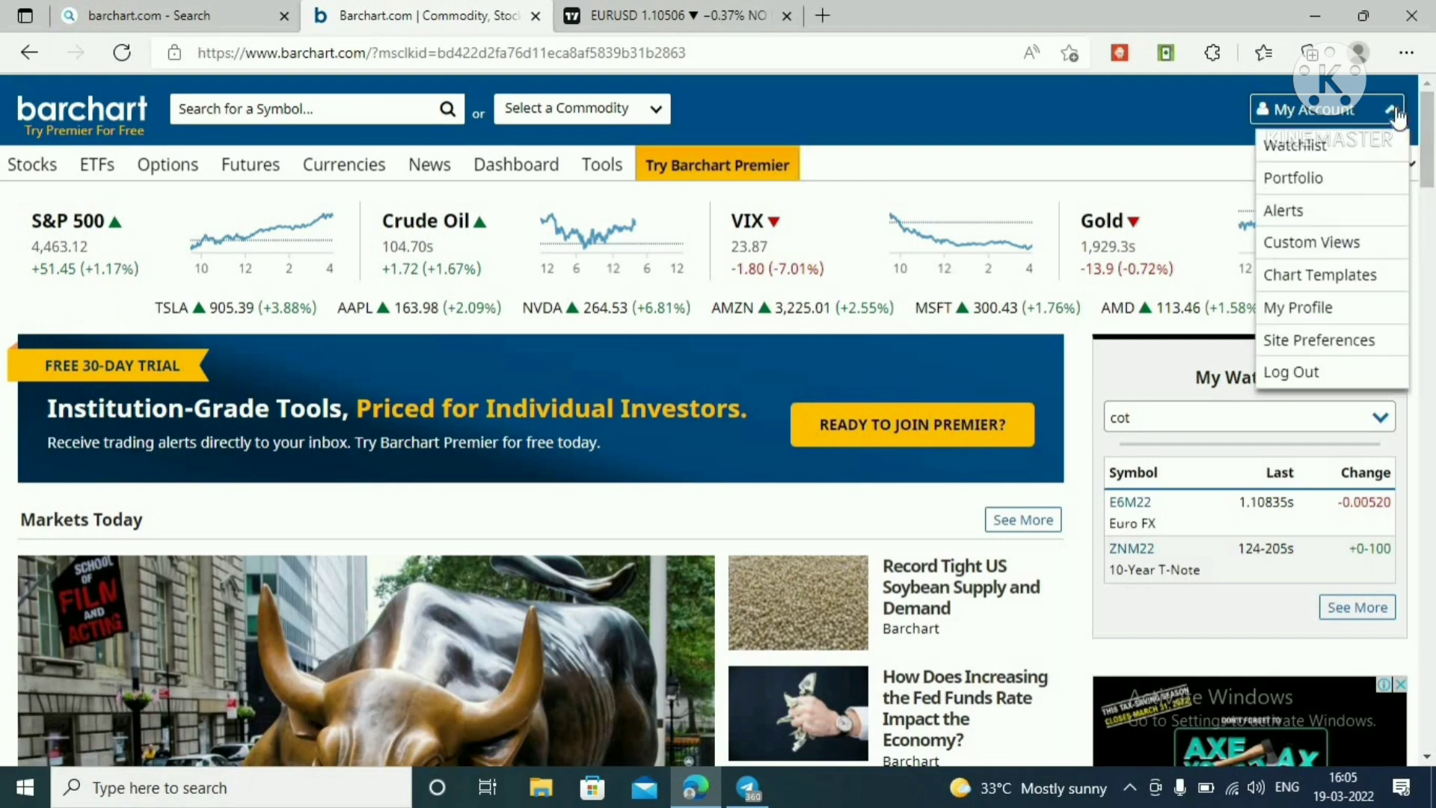
pyautogui.scroll(-6, 536, 473)
pyautogui.scroll(6, 634, 119)
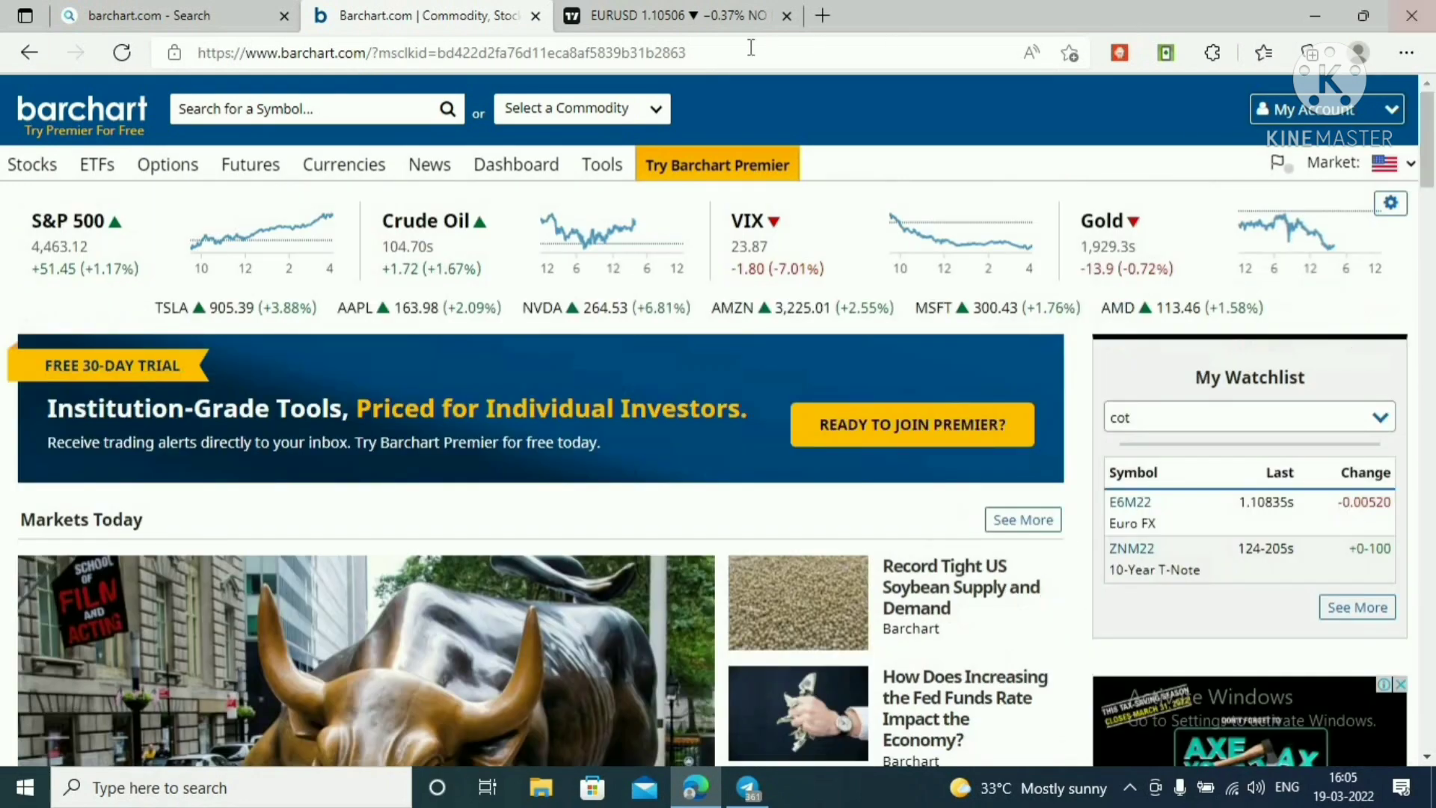
# Select Euro FX from the commodity currencies on Barchart and open its interactive chart
pyautogui.click(651, 112)
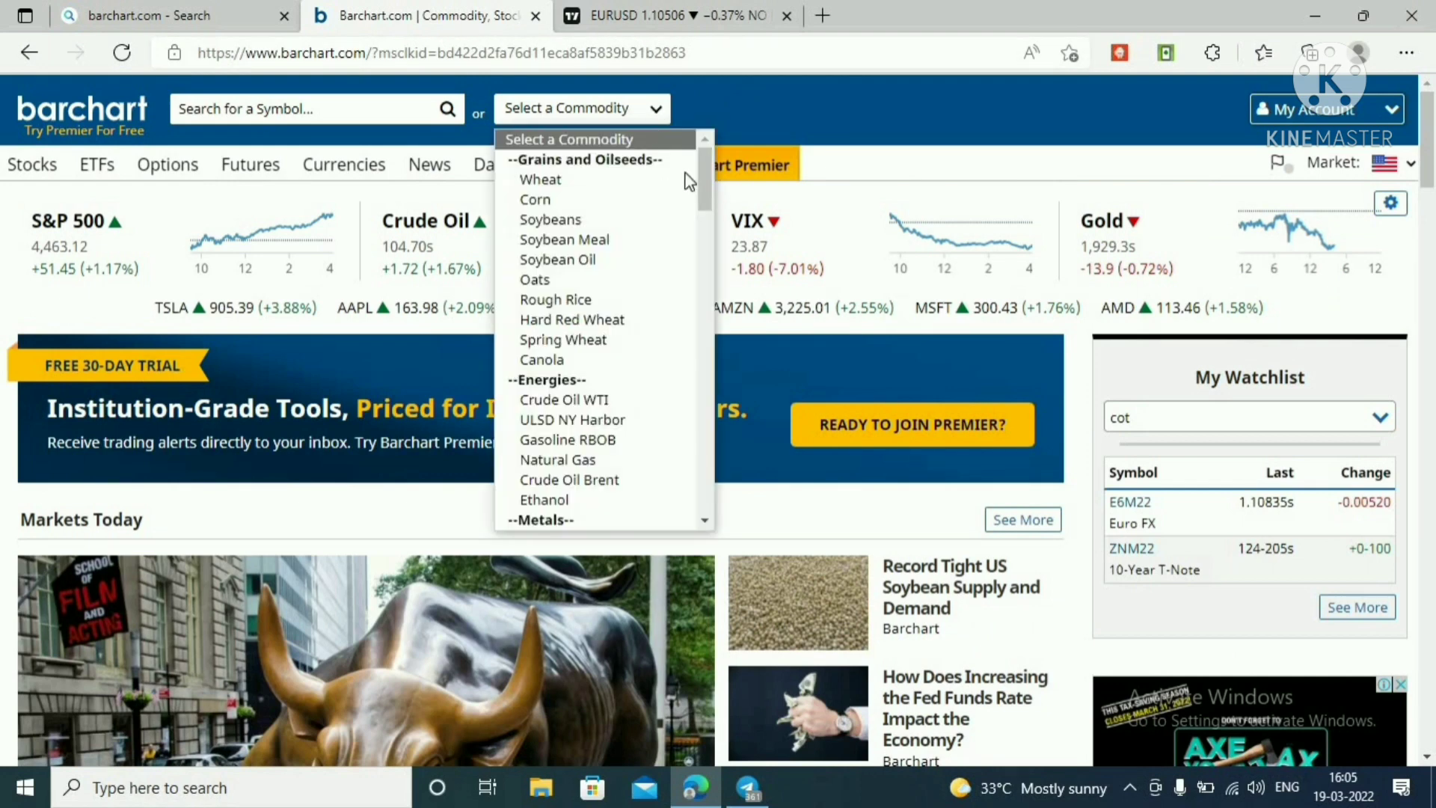
pyautogui.moveTo(698, 190); pyautogui.dragTo(702, 354)
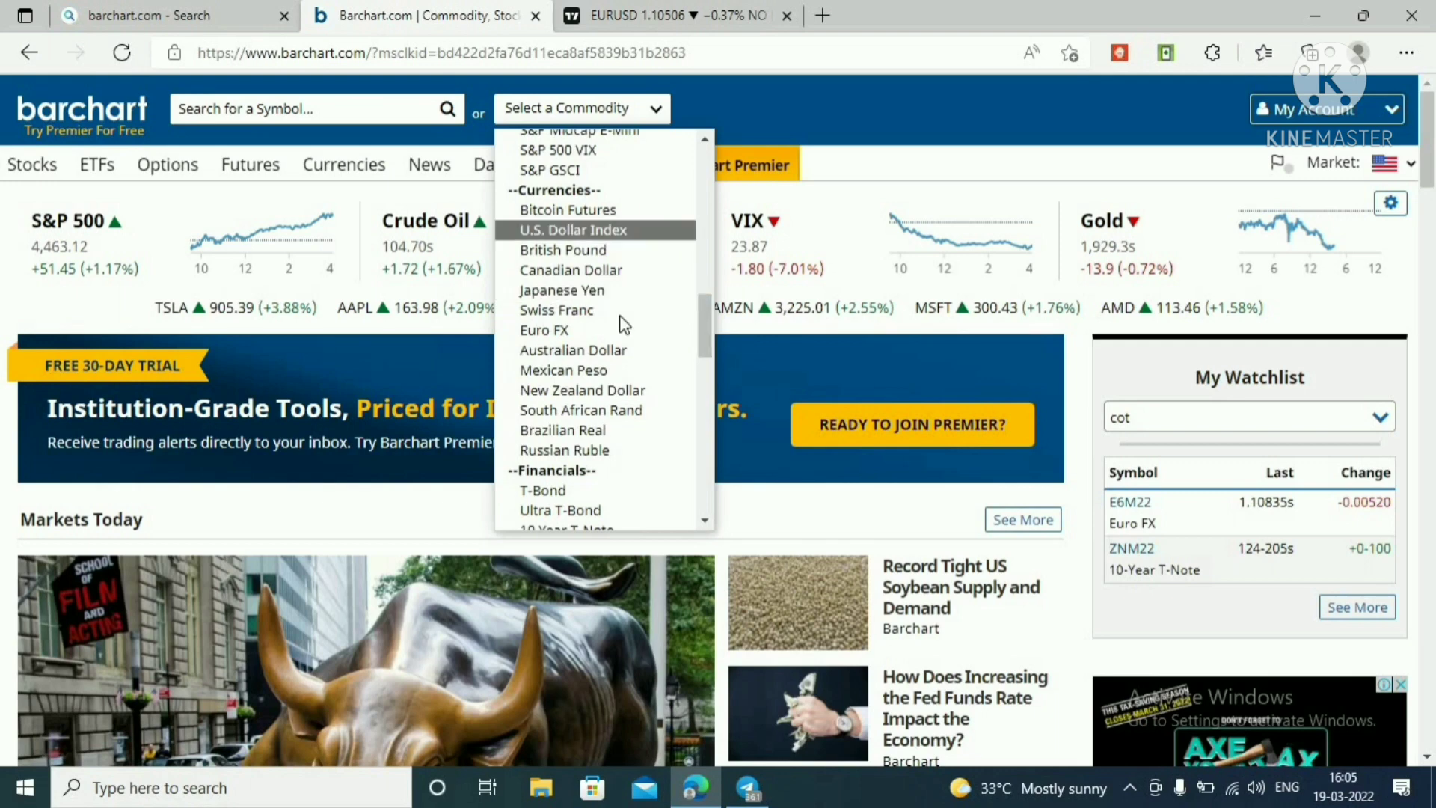
pyautogui.click(604, 335)
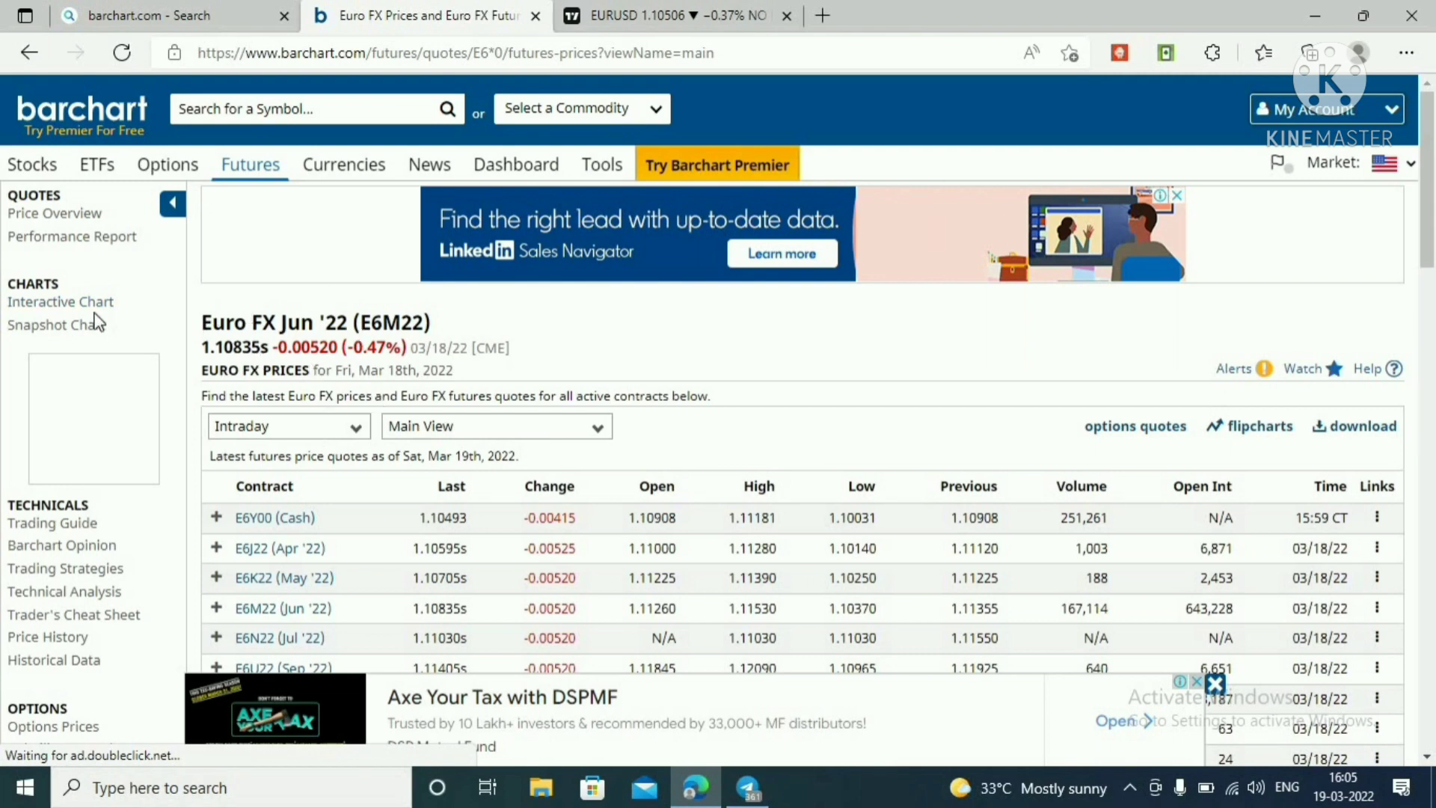
pyautogui.click(93, 303)
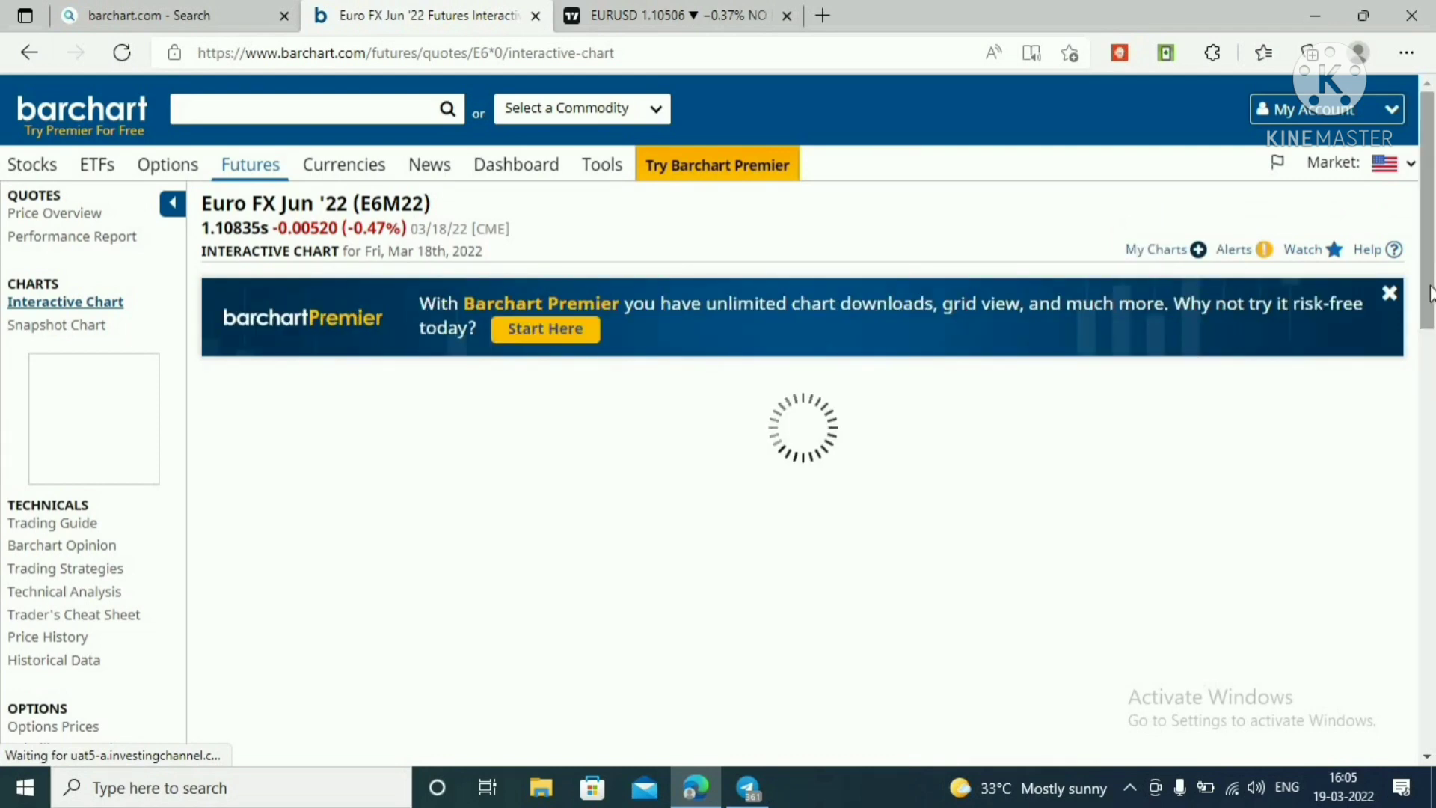
# Remove the existing COTLC study pane from beneath the Euro FX price chart
pyautogui.moveTo(1433, 284); pyautogui.dragTo(1178, 202)
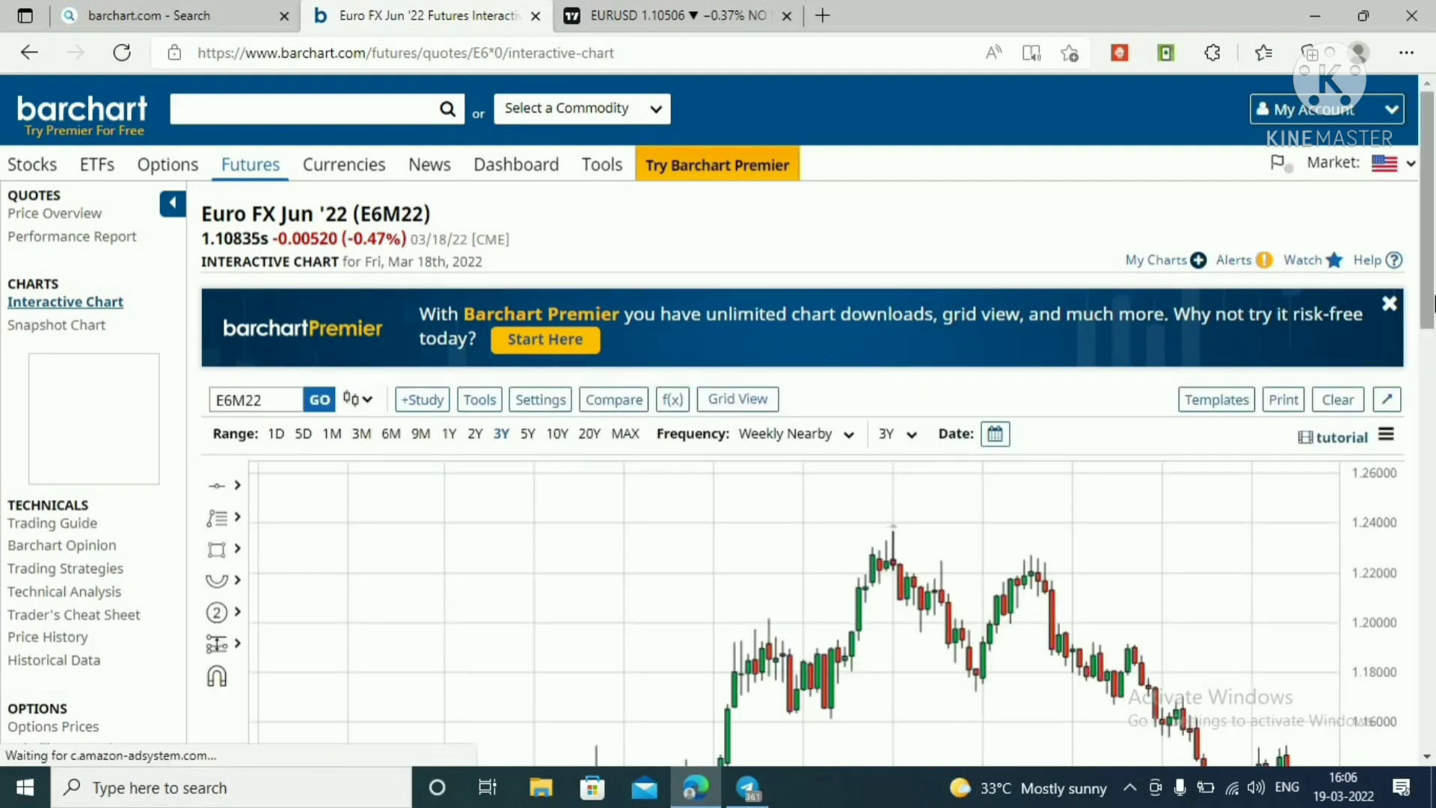
pyautogui.scroll(-5, 1433, 302)
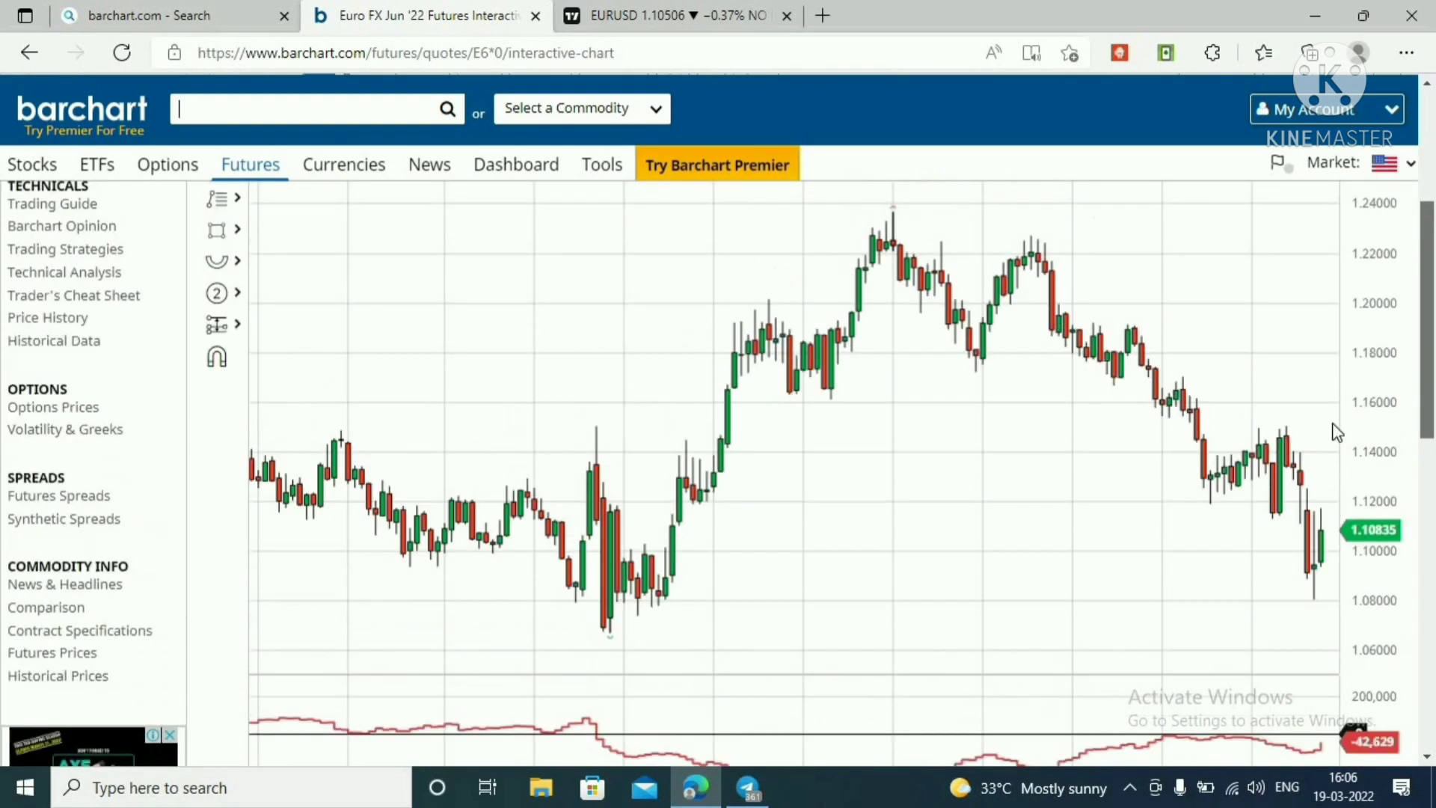
pyautogui.click(269, 694)
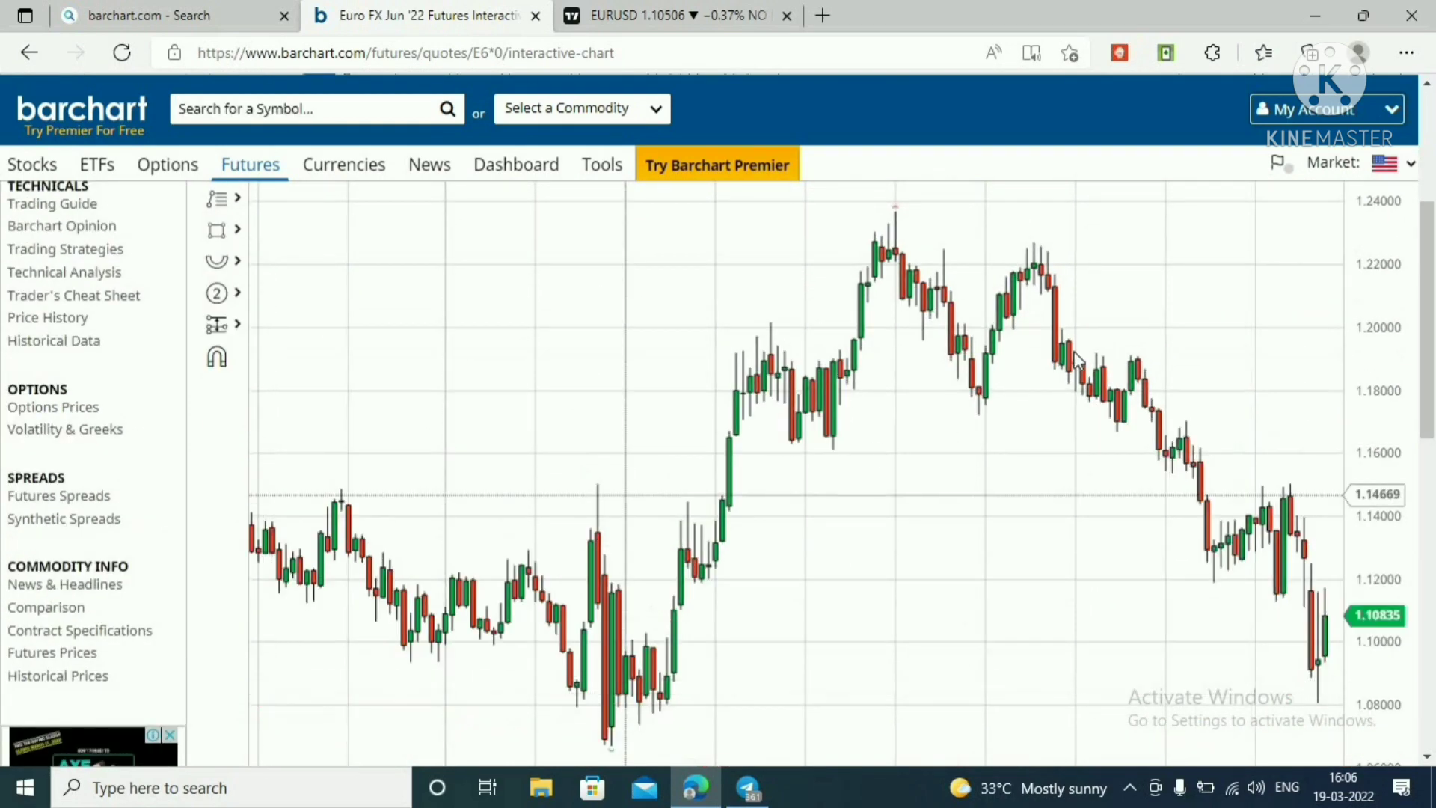
# Add the Commitment of Traders study in a new pane with the Comm, Large and Small Spec lines enabled
pyautogui.moveTo(1432, 311)
pyautogui.mouseDown()
pyautogui.moveTo(1434, 225)
pyautogui.moveTo(1433, 303)
pyautogui.mouseUp()
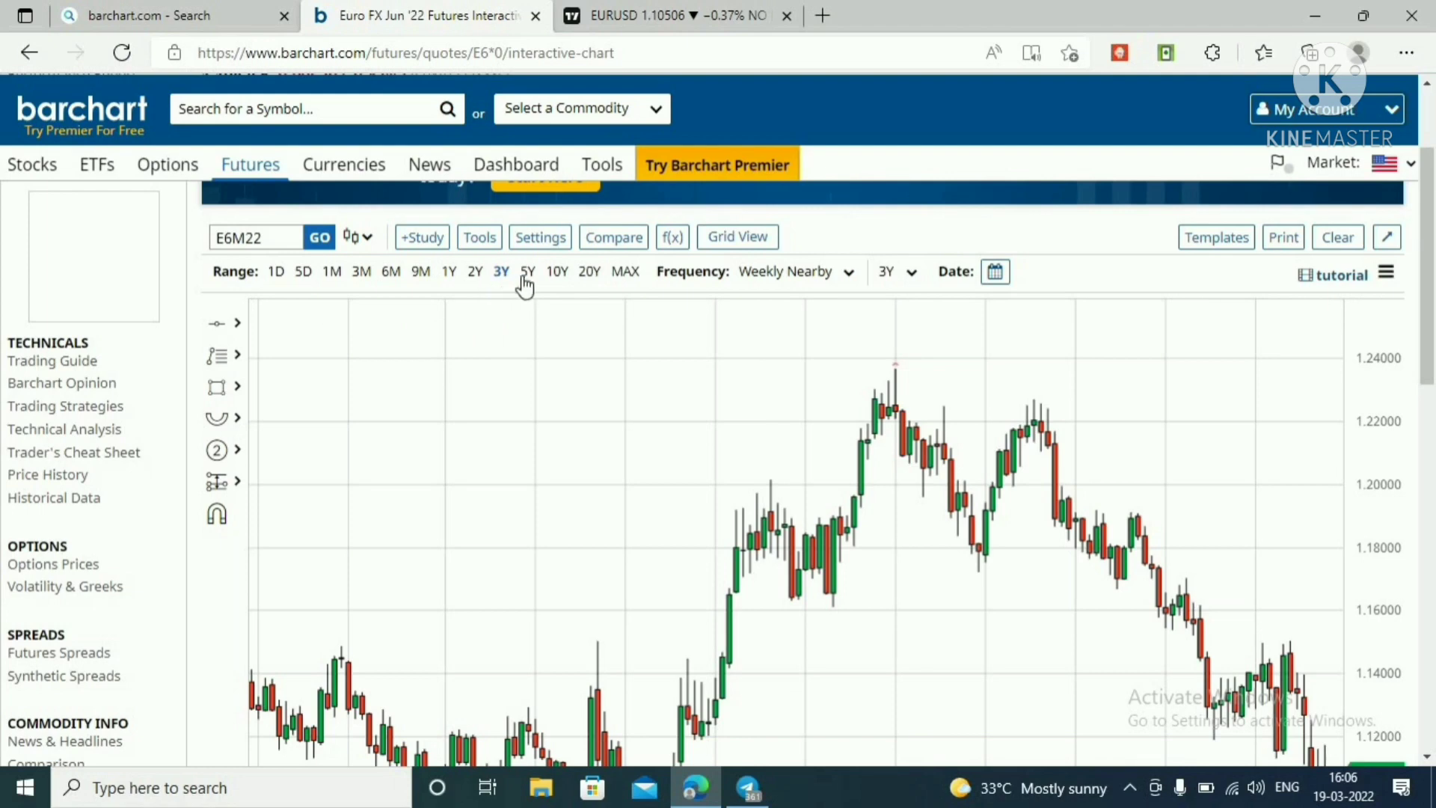
pyautogui.moveTo(1432, 314)
pyautogui.mouseDown()
pyautogui.moveTo(1432, 375)
pyautogui.moveTo(1433, 288)
pyautogui.mouseUp()
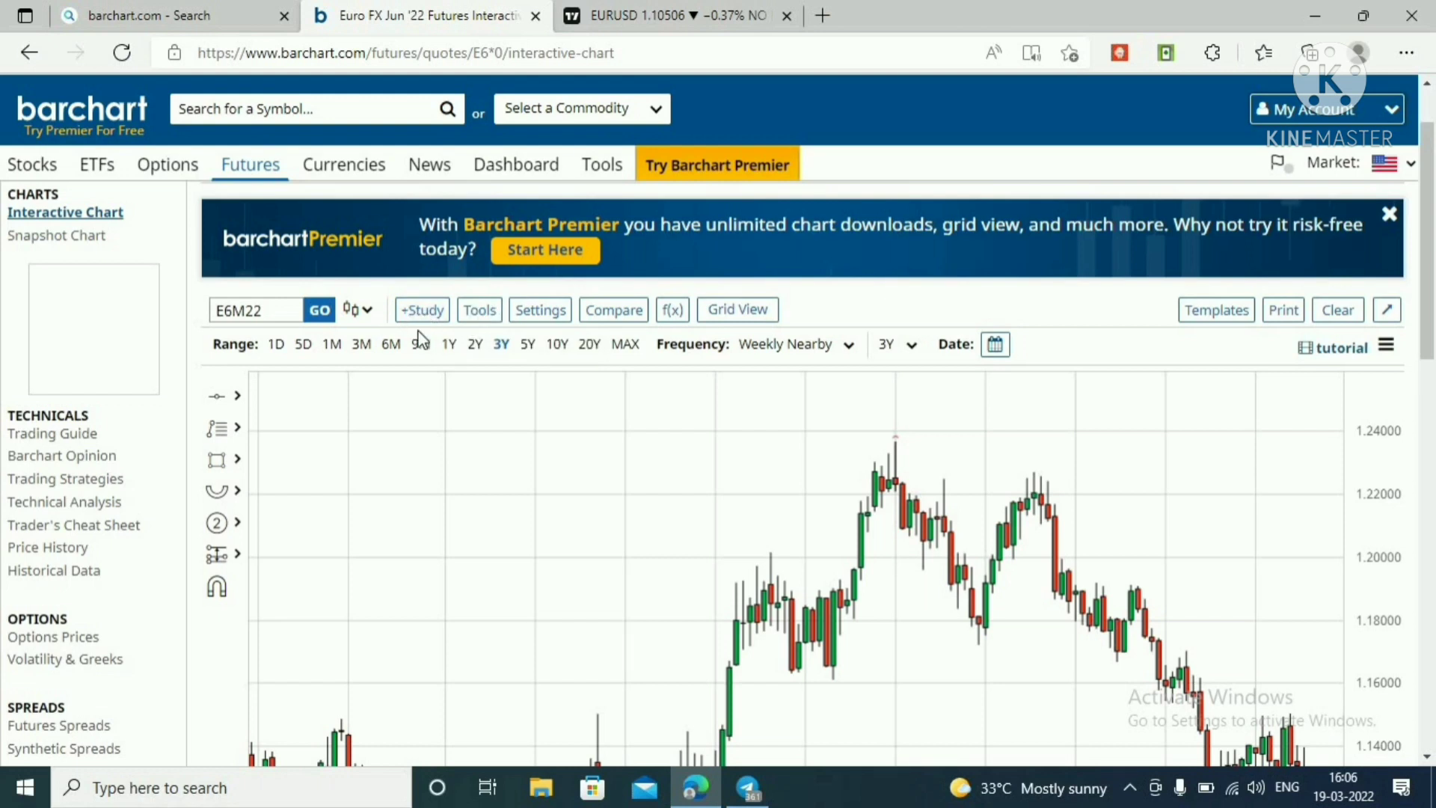
pyautogui.click(422, 310)
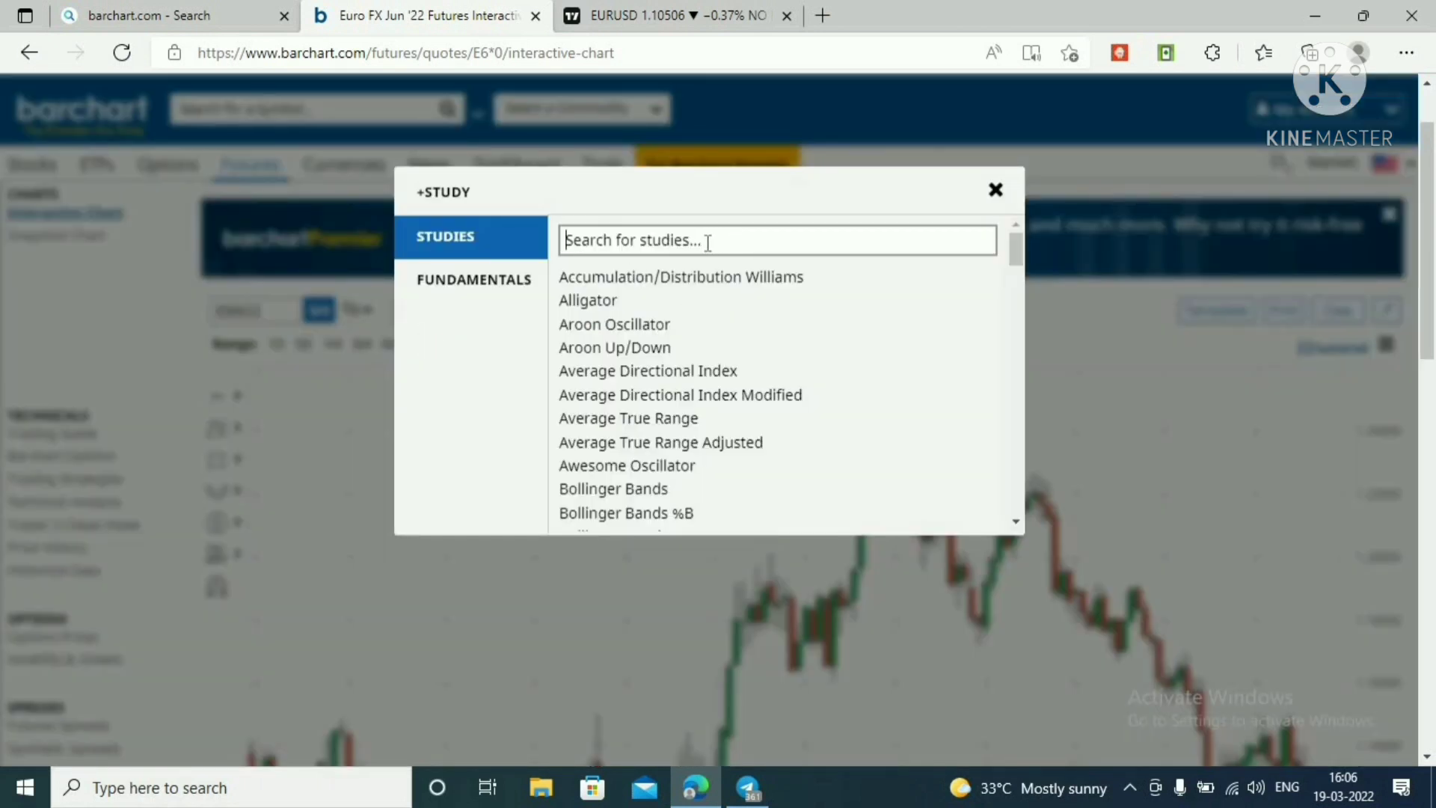
pyautogui.write('cot')
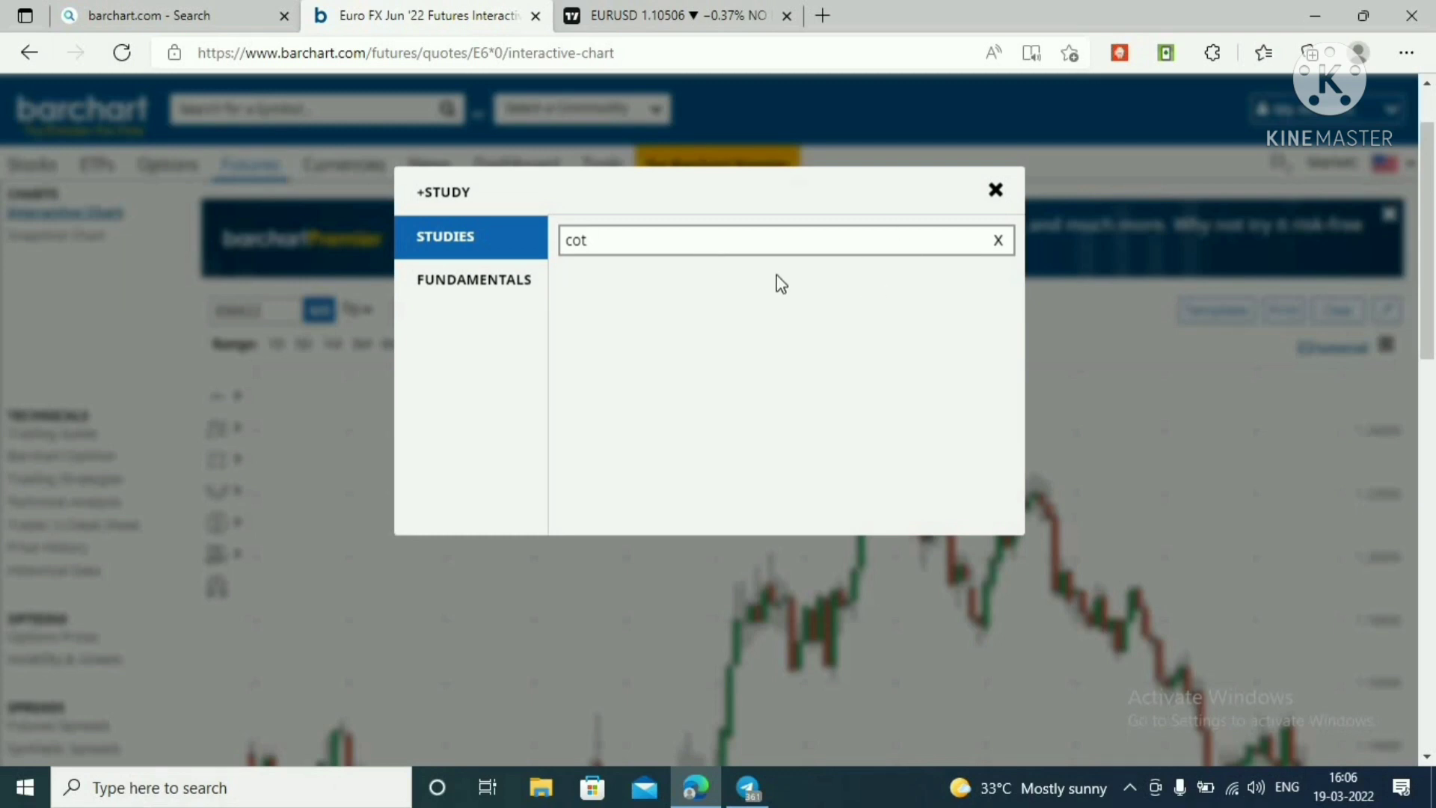
pyautogui.press('BackSpace')
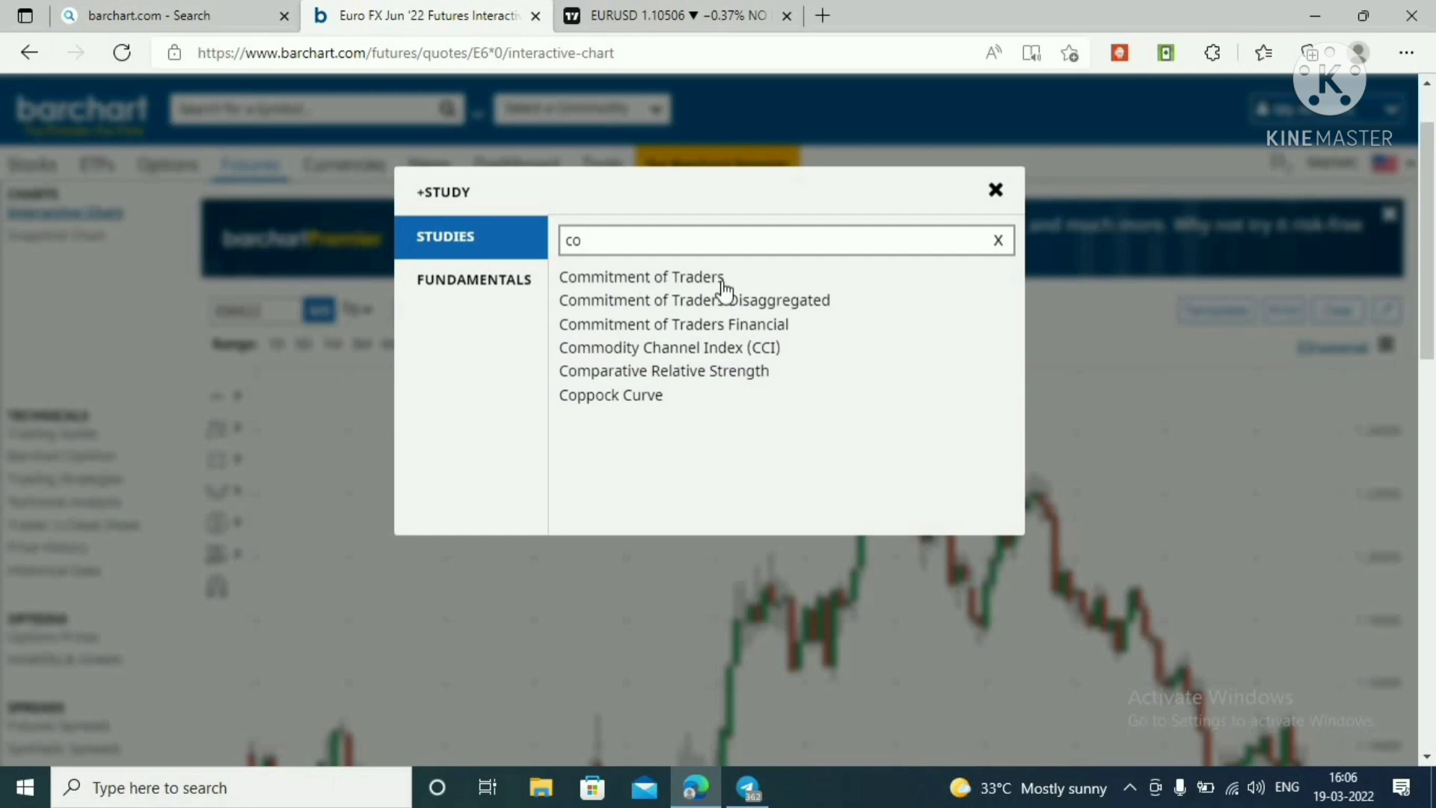
pyautogui.click(673, 279)
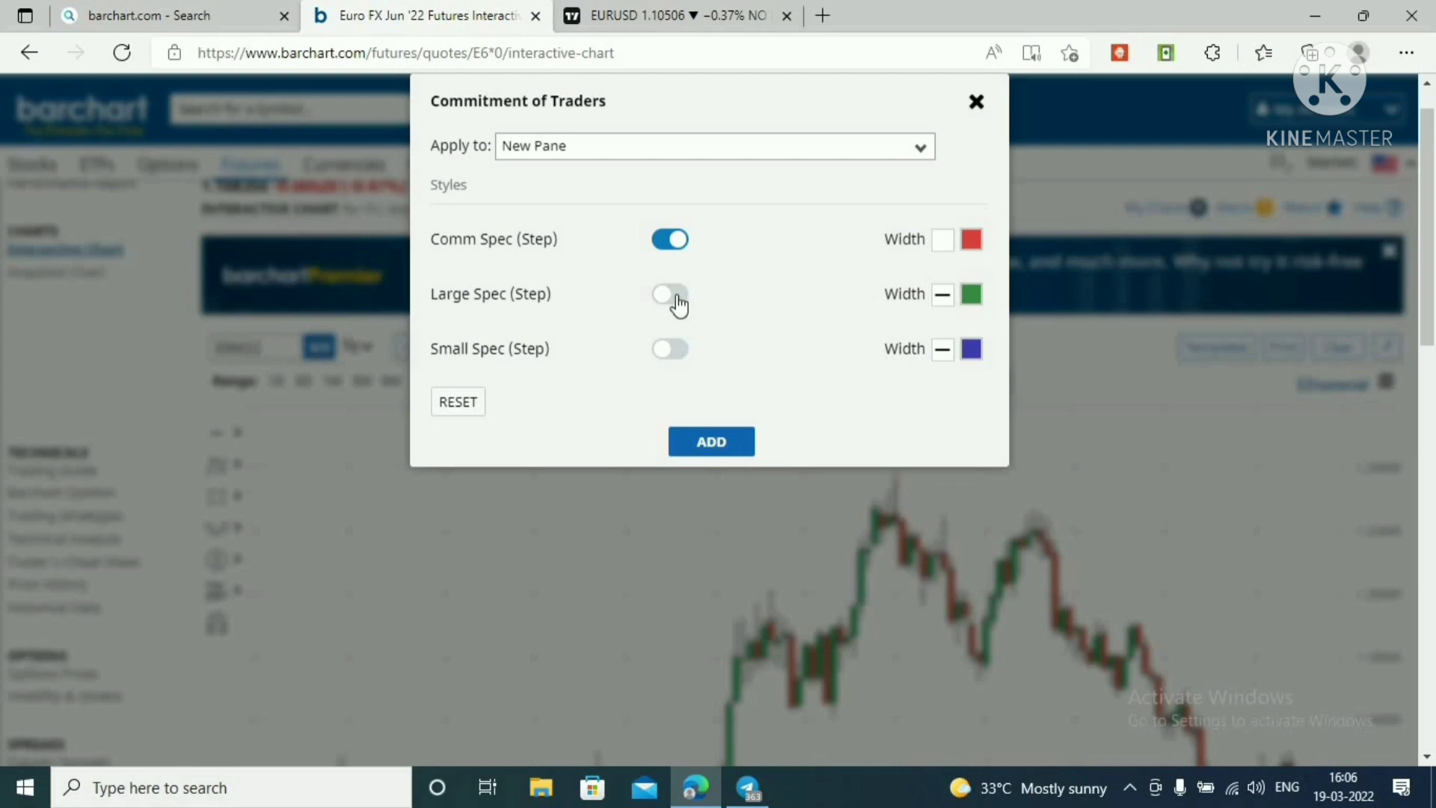
pyautogui.click(687, 363)
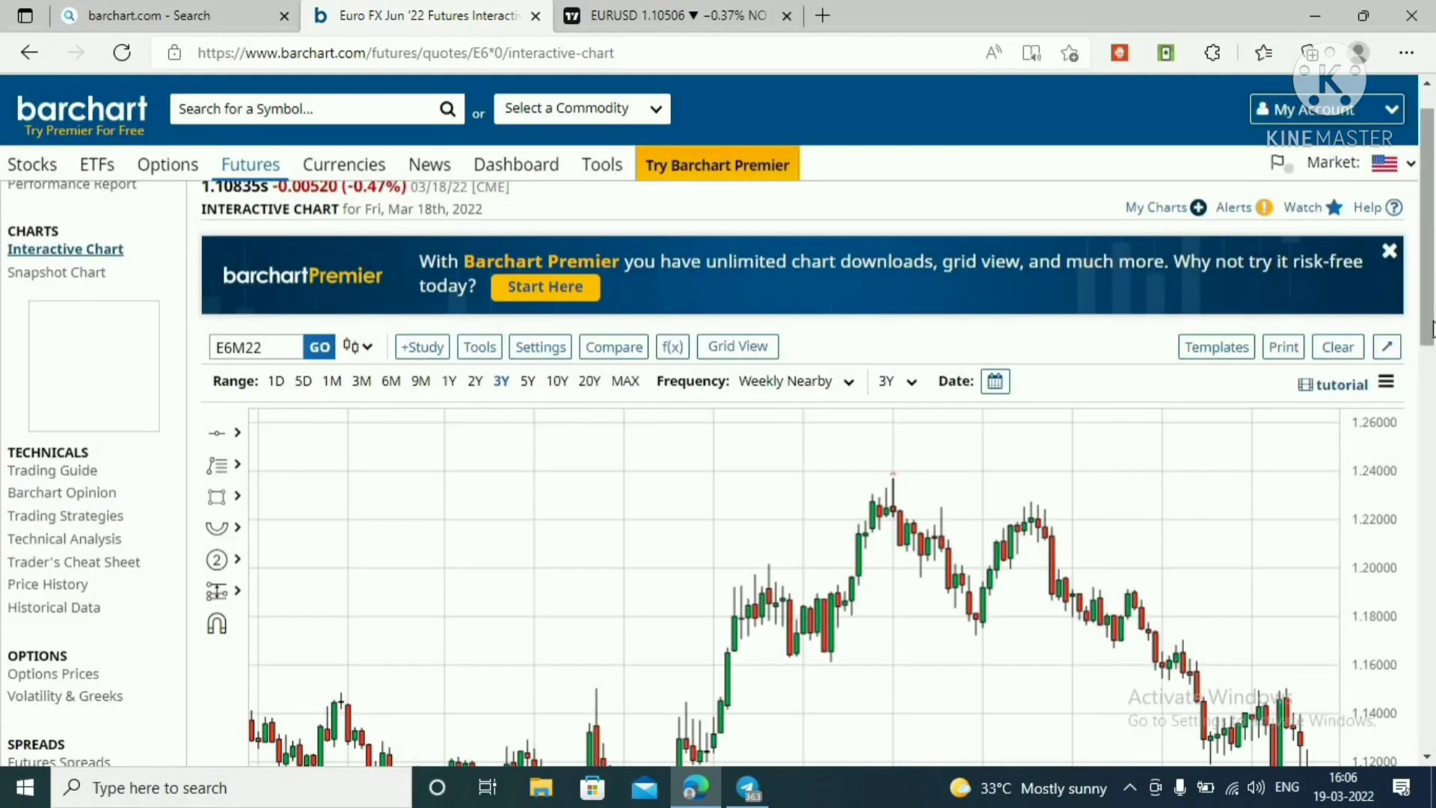
# Edit the Commitment of Traders study to hide Large Spec and Small Spec, keeping only Comm Spec enabled
pyautogui.moveTo(1431, 238); pyautogui.dragTo(1432, 369)
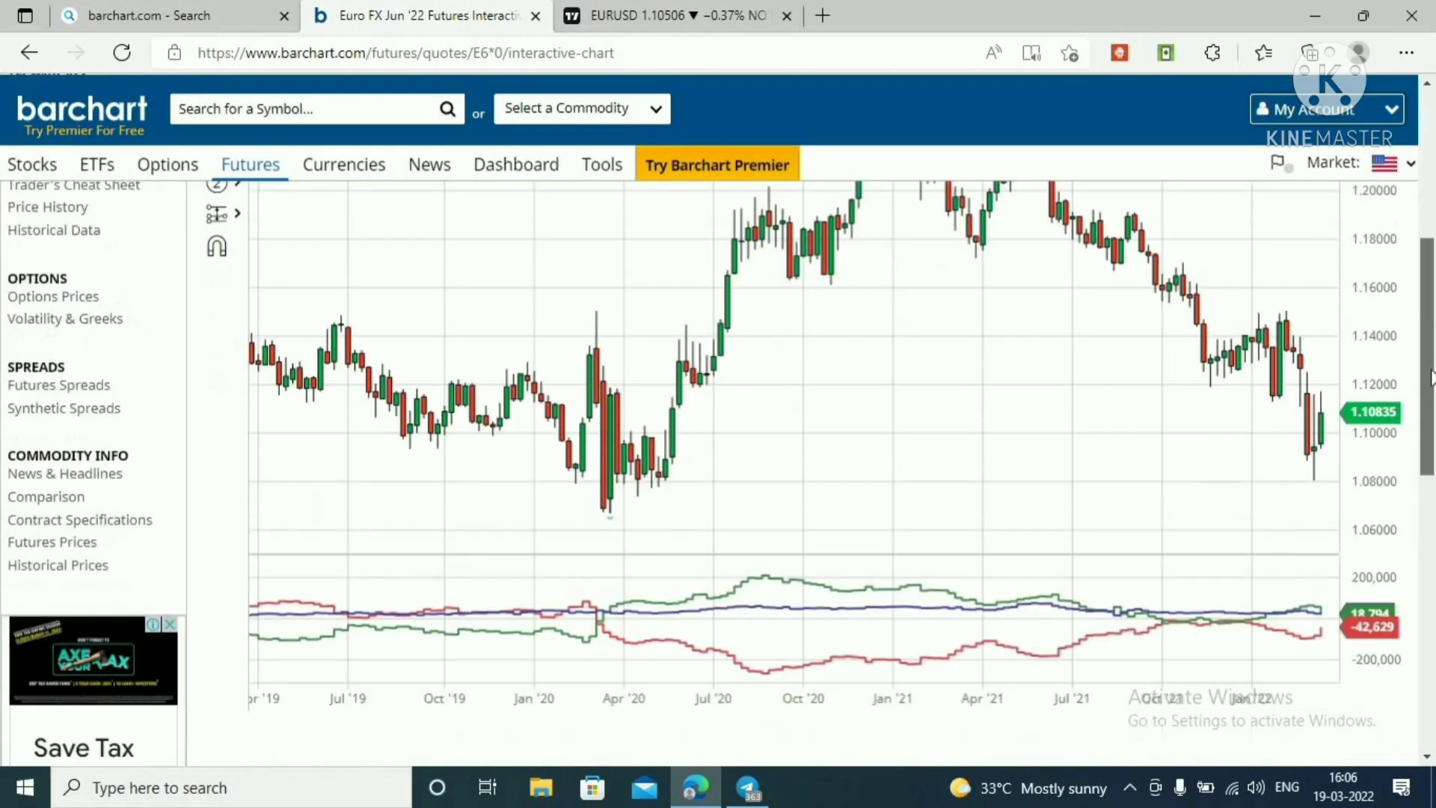
pyautogui.scroll(-2, 1430, 378)
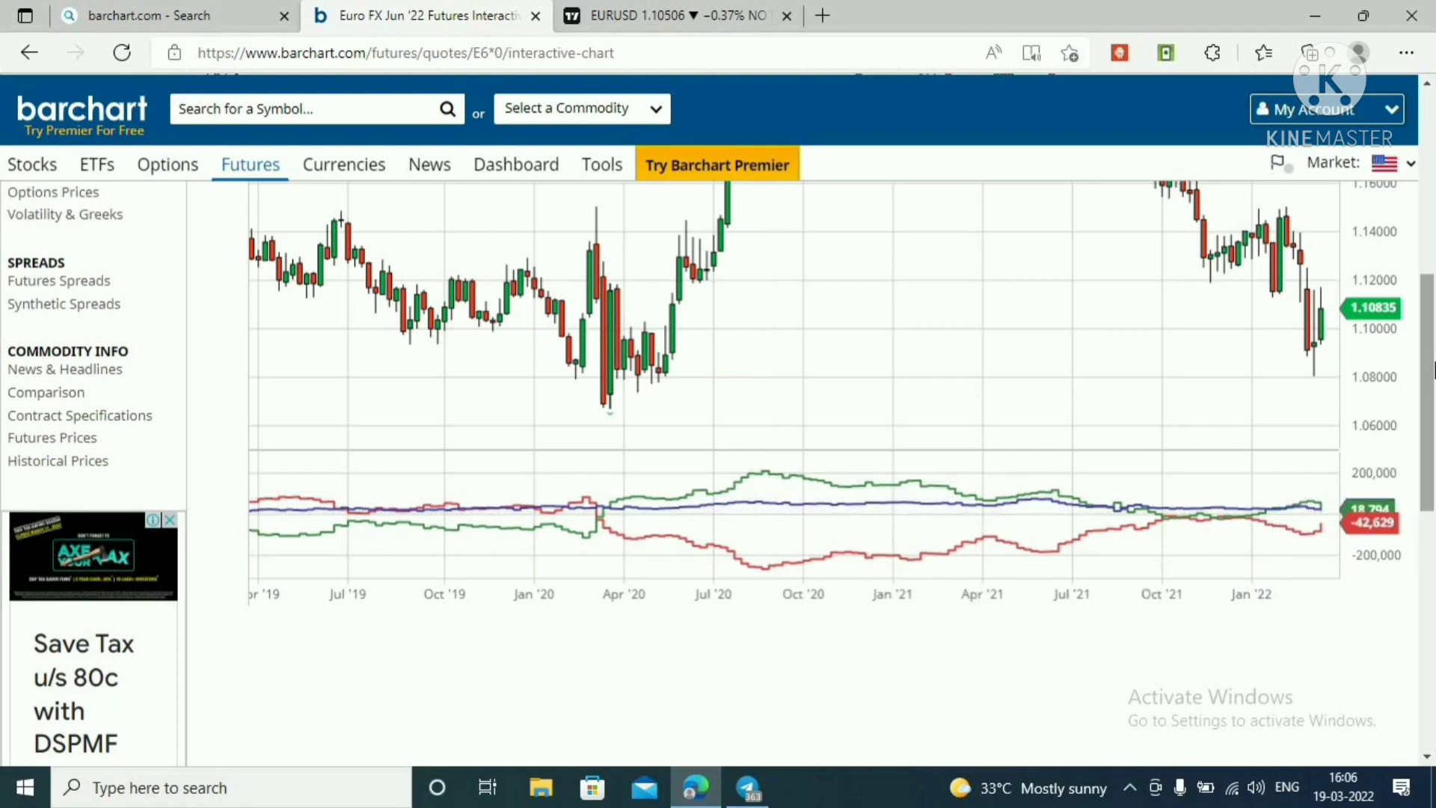
pyautogui.scroll(-2, 1433, 415)
pyautogui.scroll(2, 1433, 415)
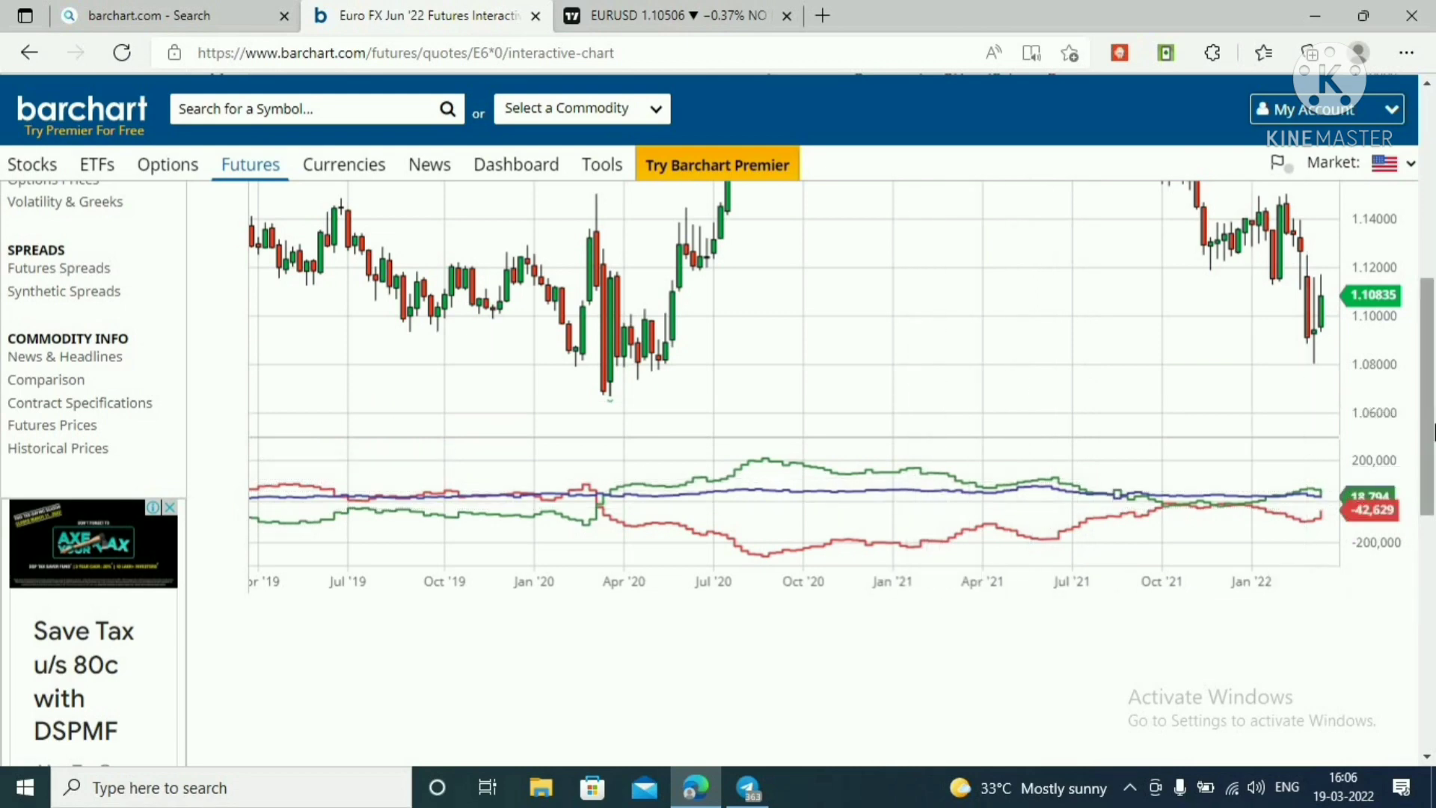
pyautogui.scroll(3, 1430, 318)
pyautogui.scroll(3, 1430, 318)
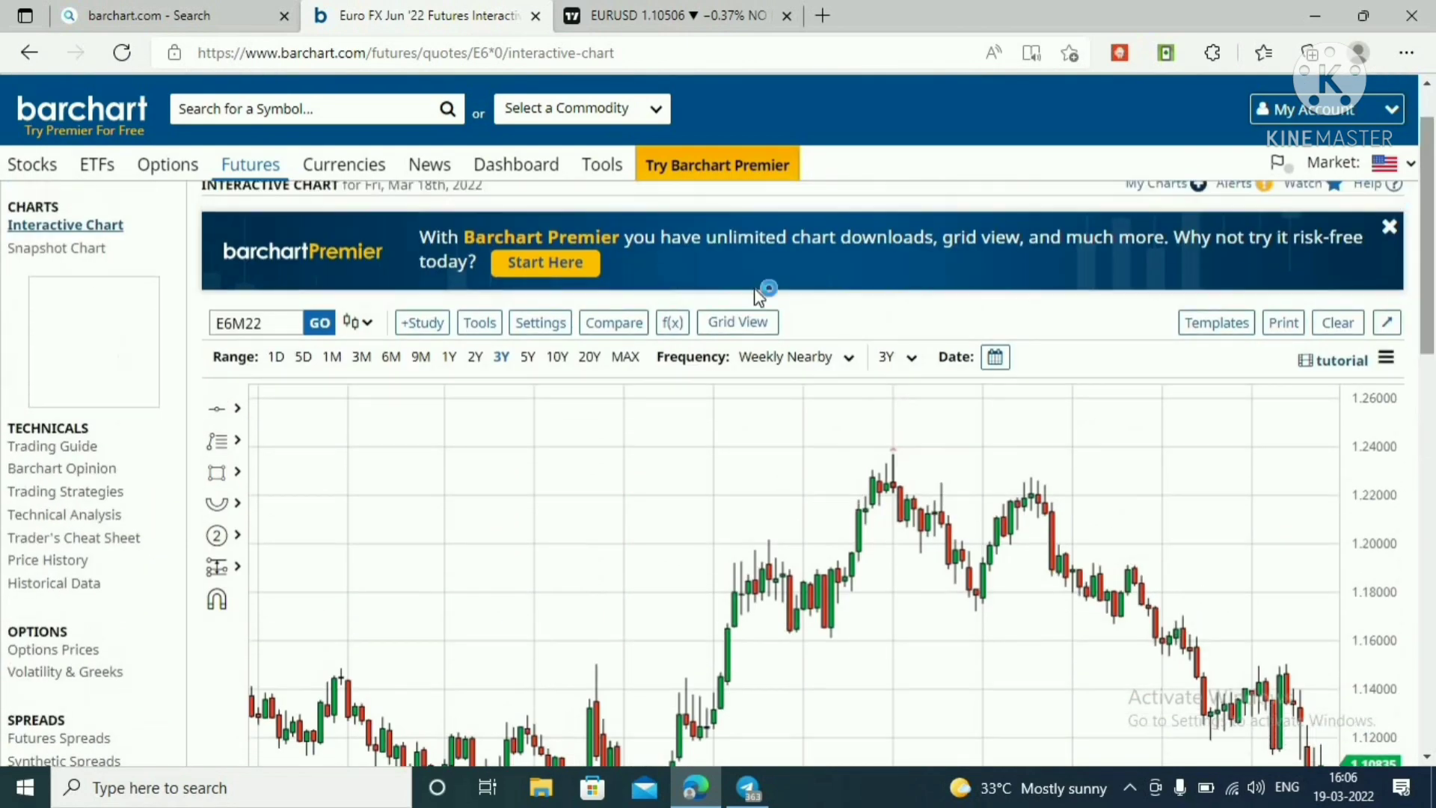
pyautogui.click(435, 335)
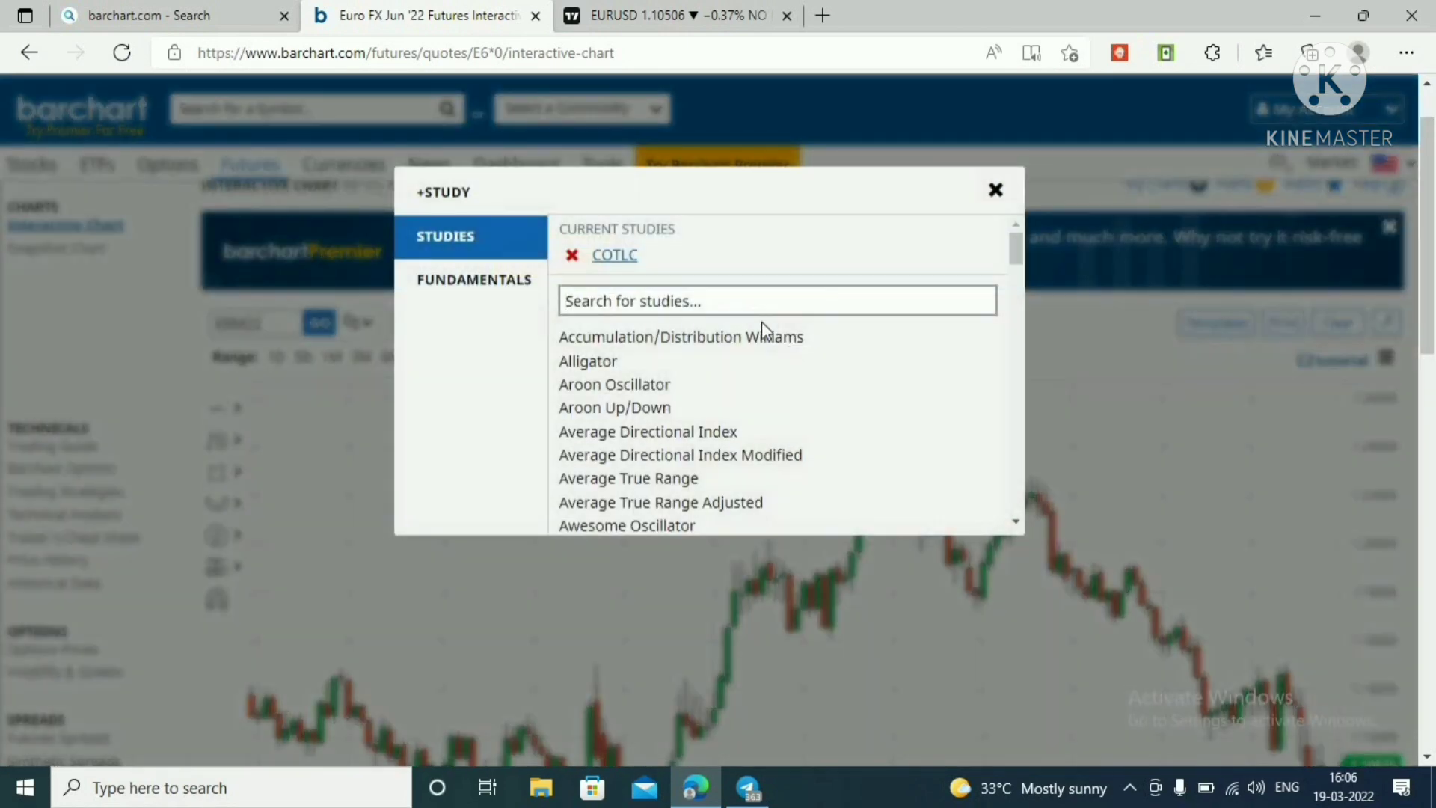
pyautogui.click(615, 257)
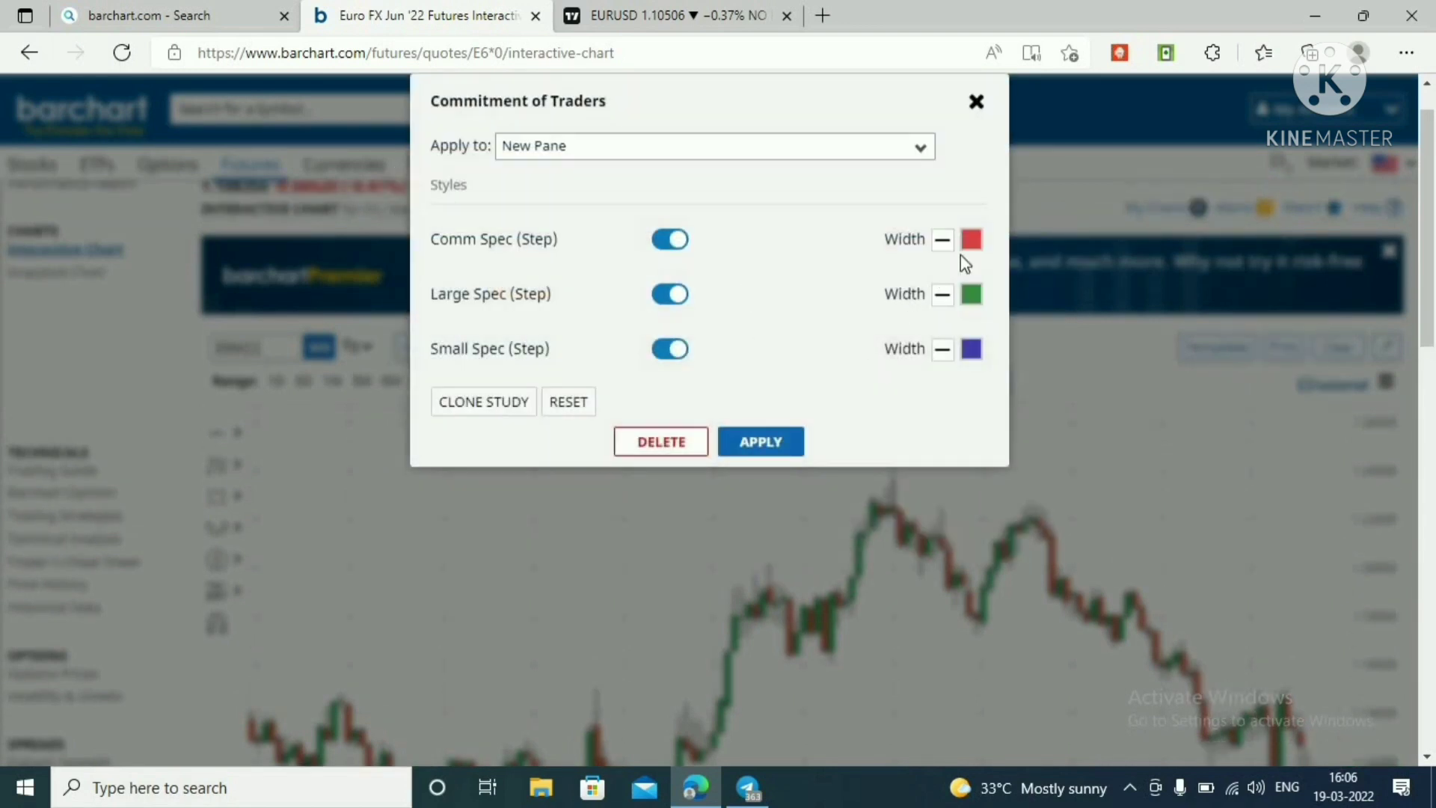
pyautogui.click(682, 357)
pyautogui.click(674, 297)
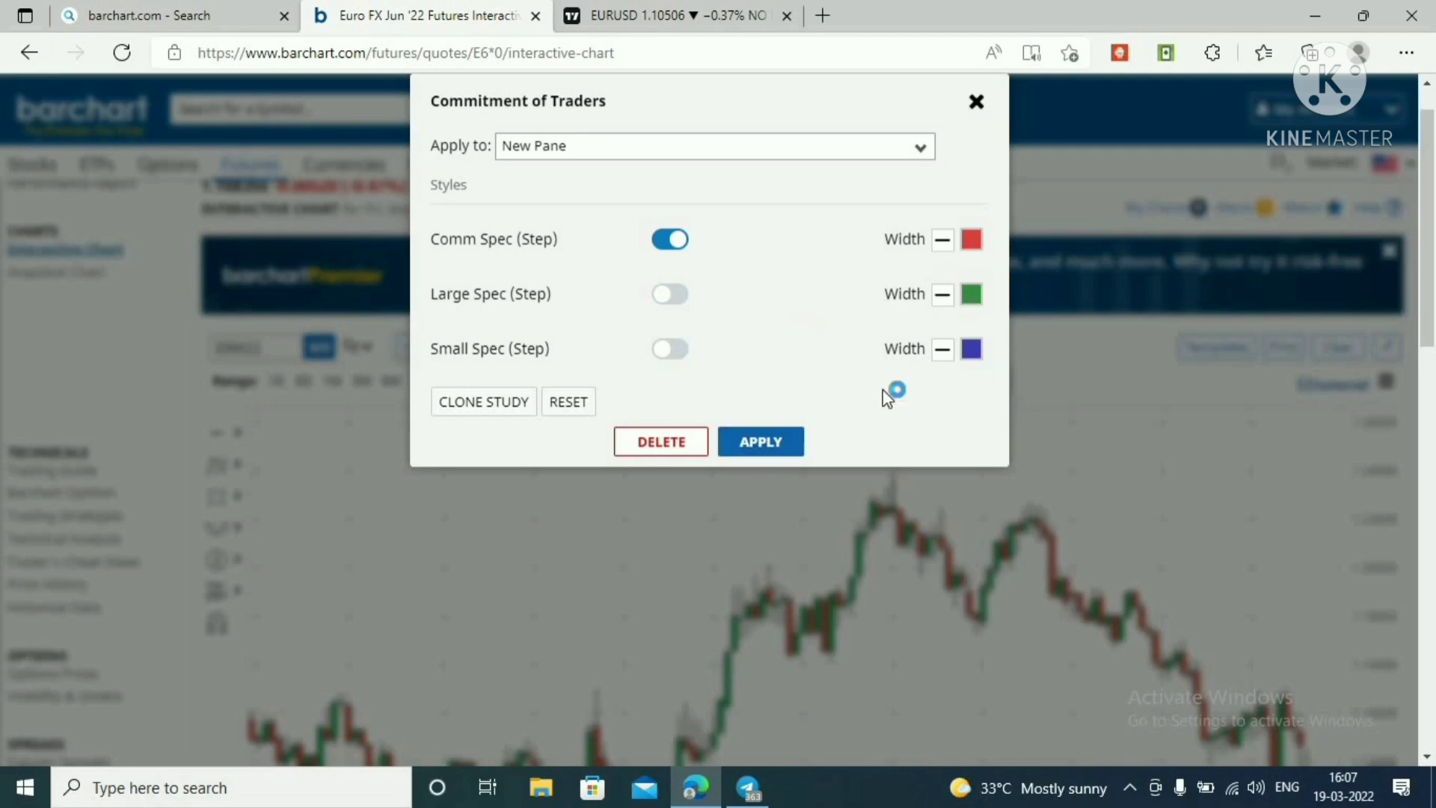
pyautogui.click(780, 434)
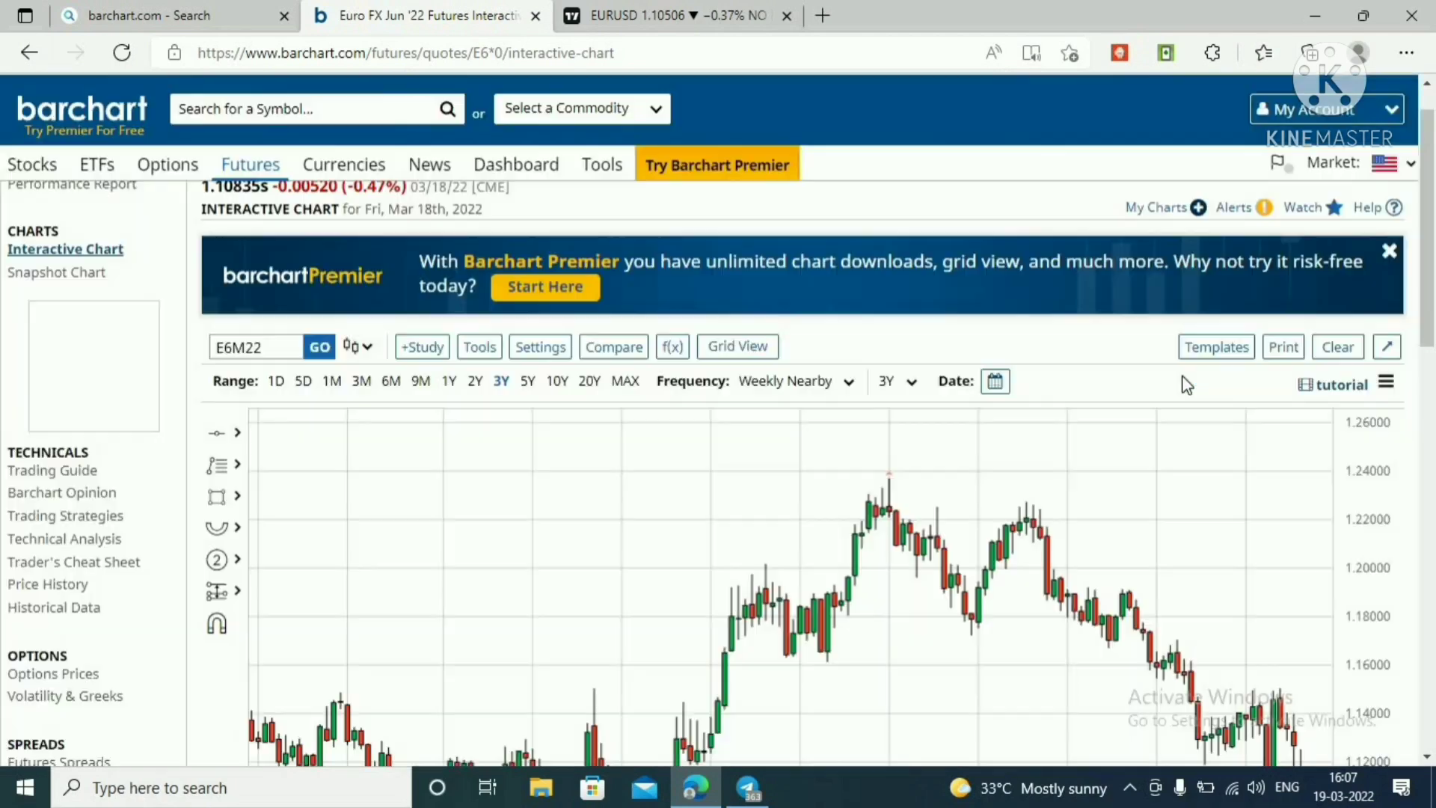
# Magnify the COTLC pane's value scale around the zero level until its gridlines are 50 apart
pyautogui.scroll(-5, 1433, 323)
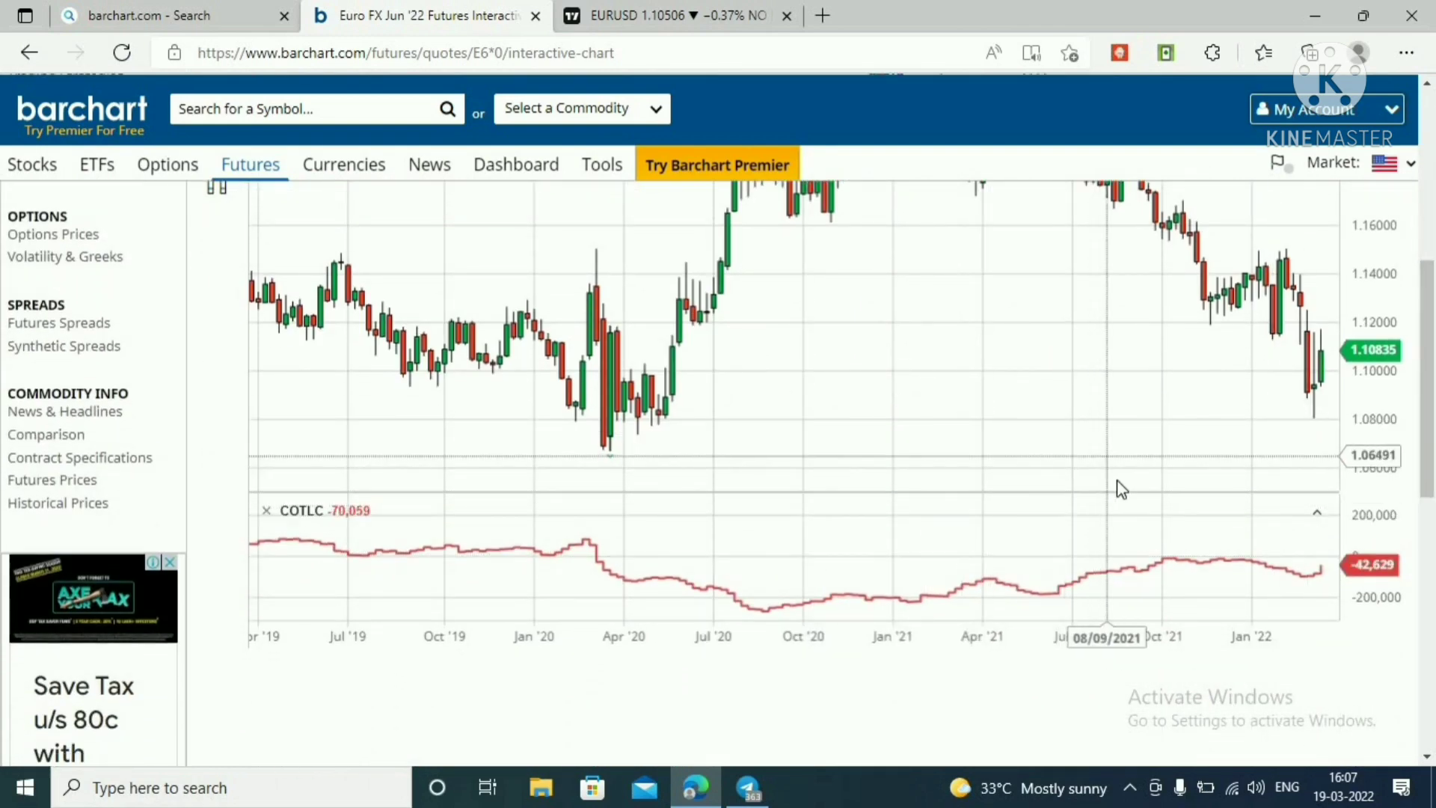
pyautogui.moveTo(1362, 479); pyautogui.dragTo(1363, 475)
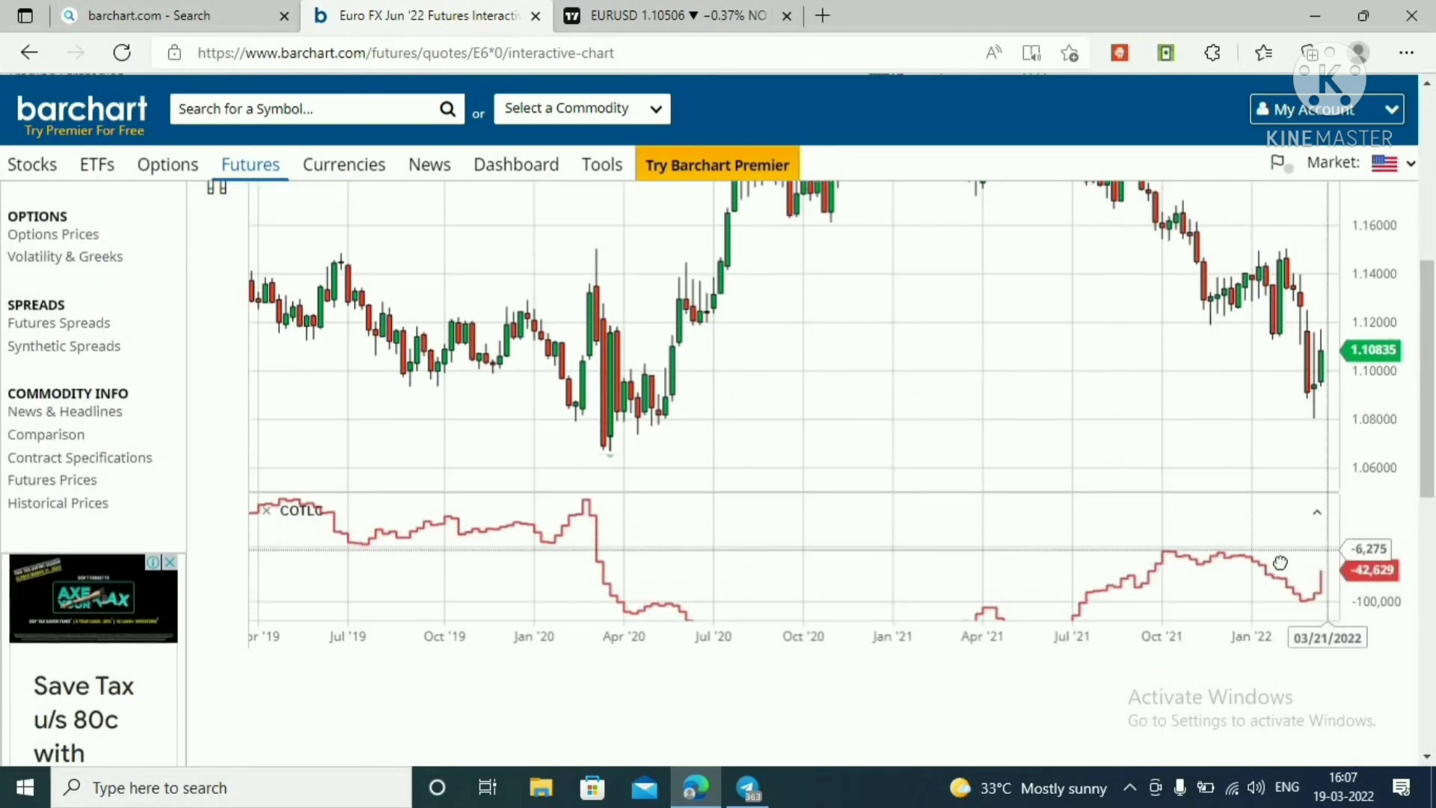
pyautogui.moveTo(1284, 563); pyautogui.dragTo(1194, 517)
pyautogui.moveTo(1365, 575); pyautogui.dragTo(1348, 484)
pyautogui.moveTo(1297, 606); pyautogui.dragTo(1298, 608)
pyautogui.moveTo(1274, 540); pyautogui.dragTo(1273, 588)
pyautogui.moveTo(1362, 576); pyautogui.dragTo(1360, 522)
pyautogui.moveTo(1273, 551); pyautogui.dragTo(1267, 619)
pyautogui.moveTo(1386, 572); pyautogui.dragTo(1354, 493)
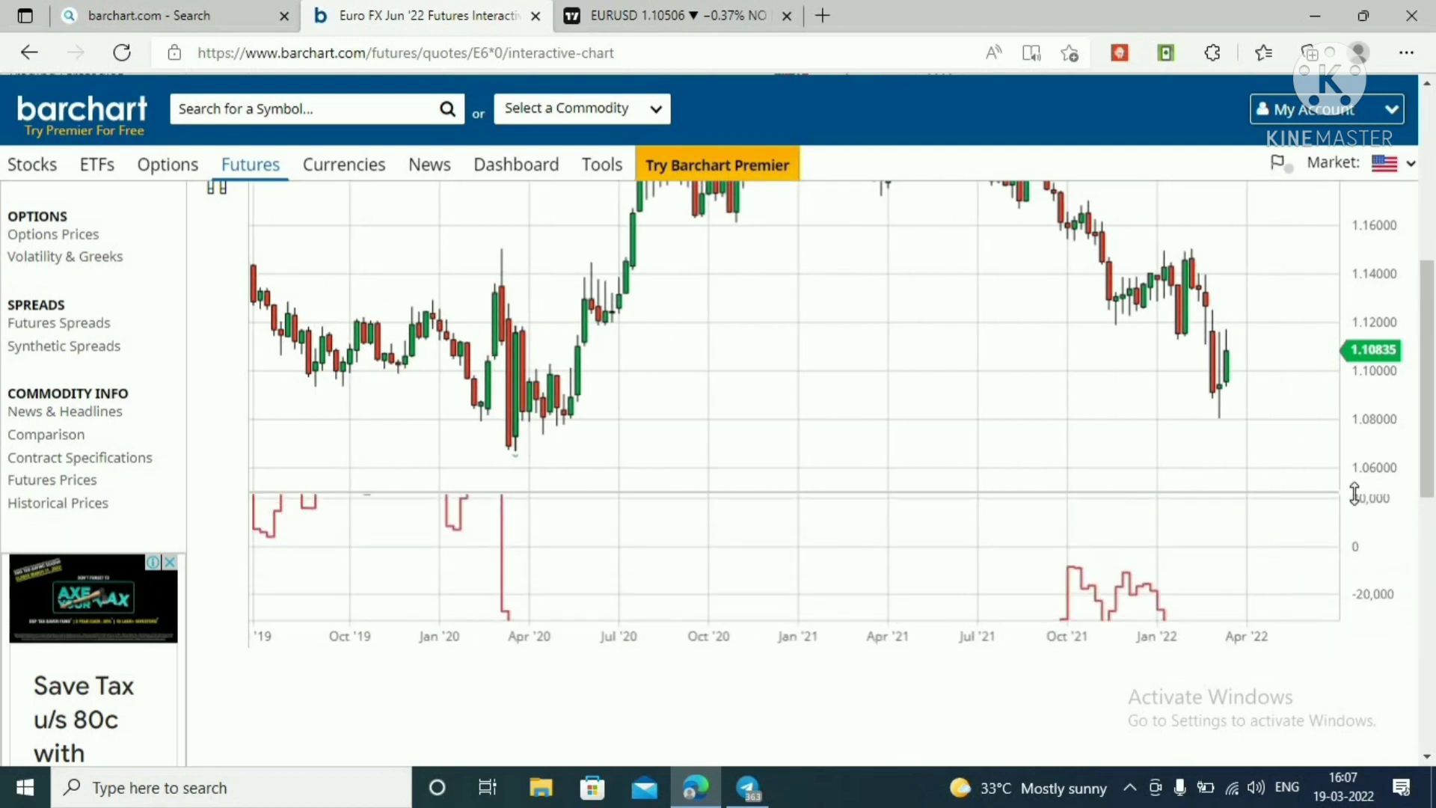
pyautogui.moveTo(1324, 574); pyautogui.dragTo(1320, 606)
pyautogui.moveTo(1370, 552); pyautogui.dragTo(1363, 469)
pyautogui.moveTo(1284, 545); pyautogui.dragTo(1277, 590)
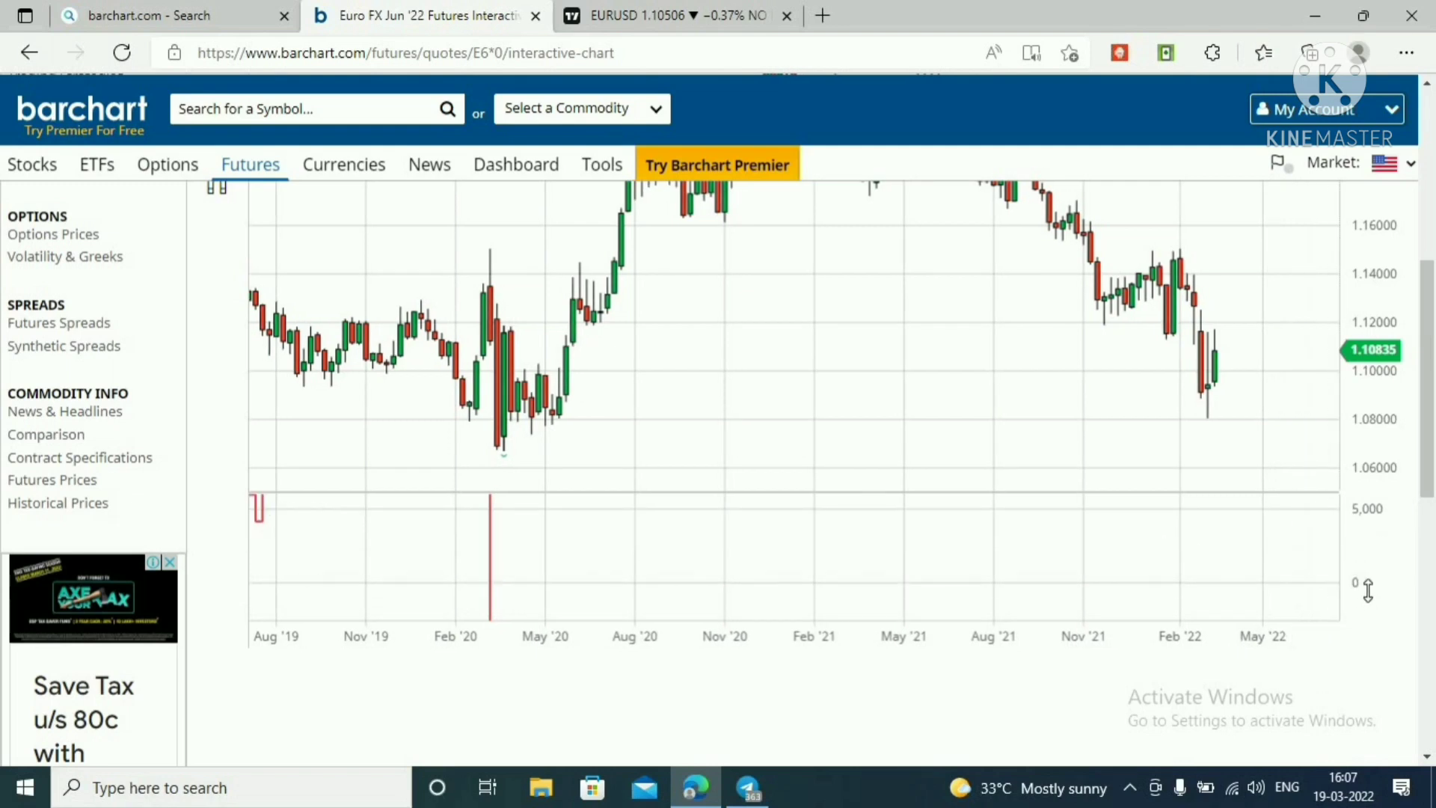
pyautogui.moveTo(1369, 586)
pyautogui.mouseDown()
pyautogui.moveTo(1357, 540)
pyautogui.moveTo(1273, 543)
pyautogui.moveTo(1368, 512)
pyautogui.moveTo(1367, 562)
pyautogui.mouseUp()
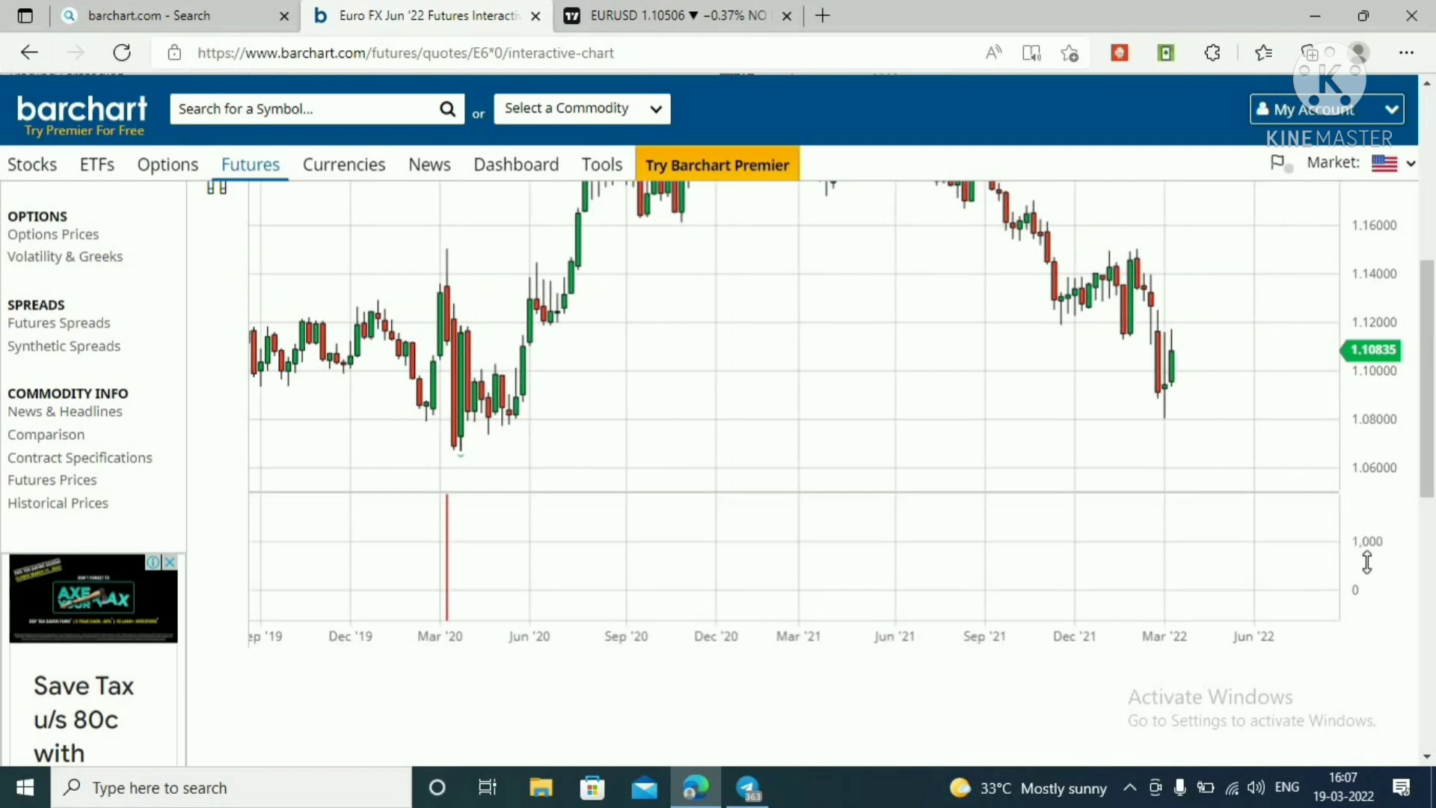
pyautogui.moveTo(1229, 489); pyautogui.dragTo(1206, 445)
pyautogui.moveTo(1360, 581); pyautogui.dragTo(1366, 524)
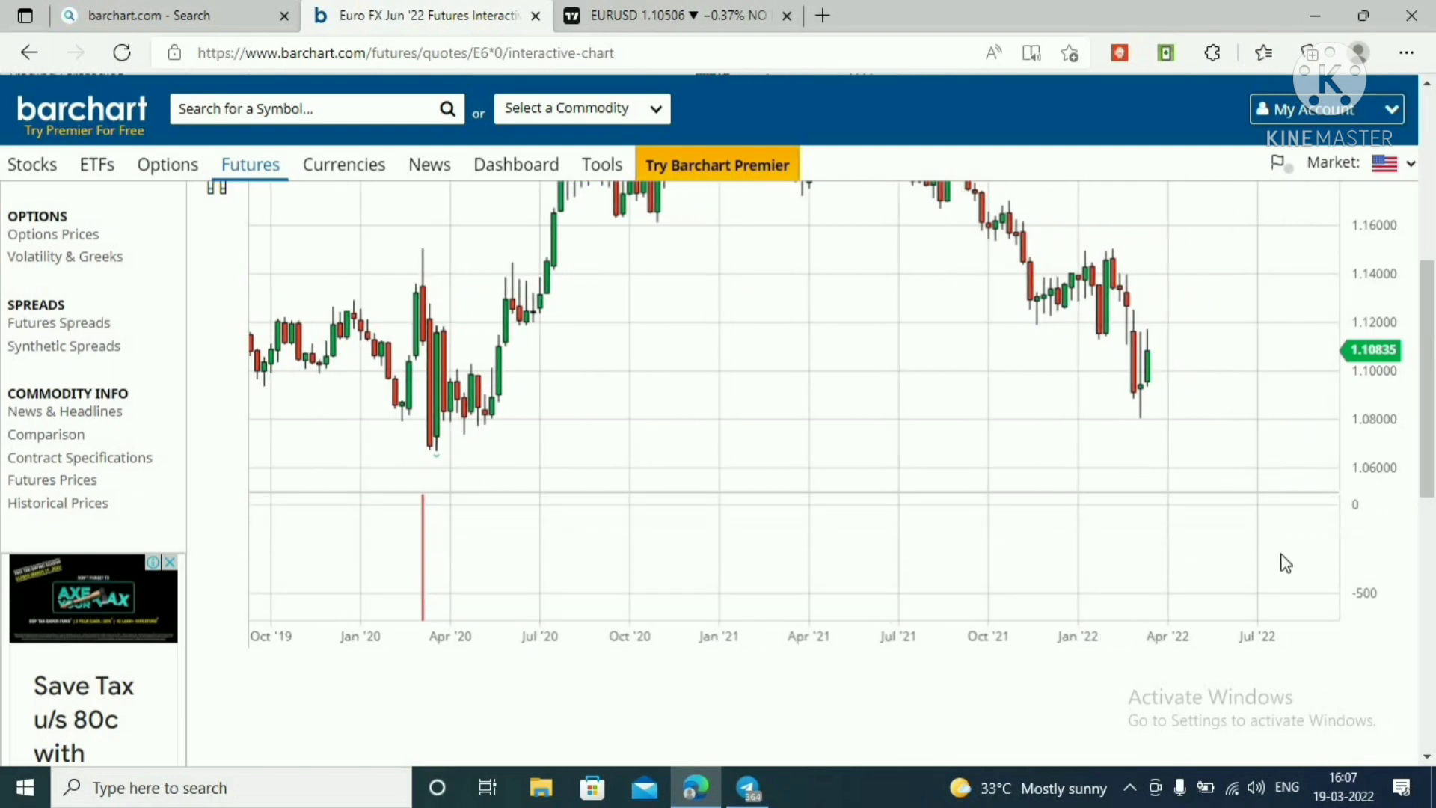
pyautogui.moveTo(1284, 561); pyautogui.dragTo(1283, 597)
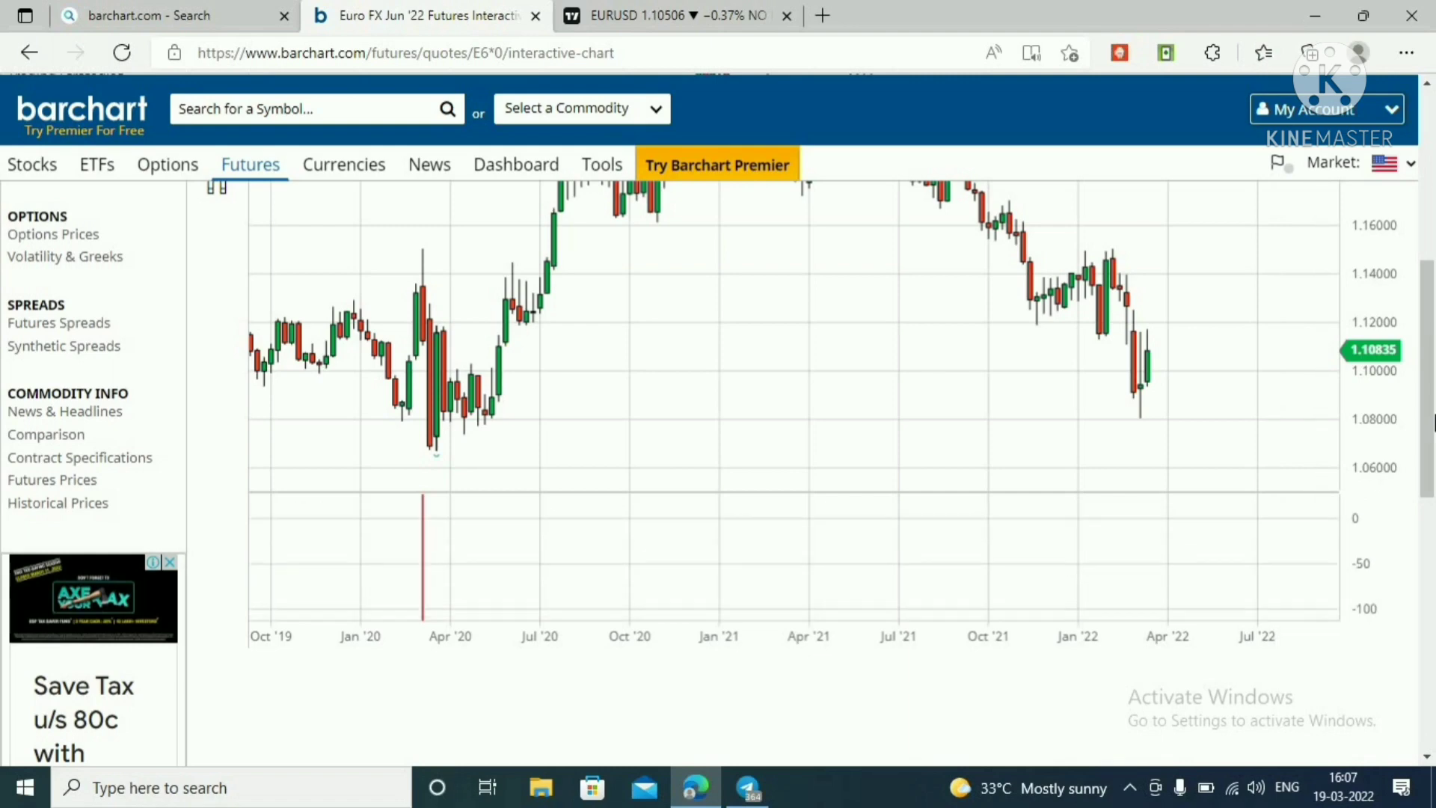
# Place a horizontal line across the COTLC pane just below the zero level, at about -2
pyautogui.scroll(3, 1433, 286)
pyautogui.scroll(2, 479, 287)
pyautogui.click(217, 390)
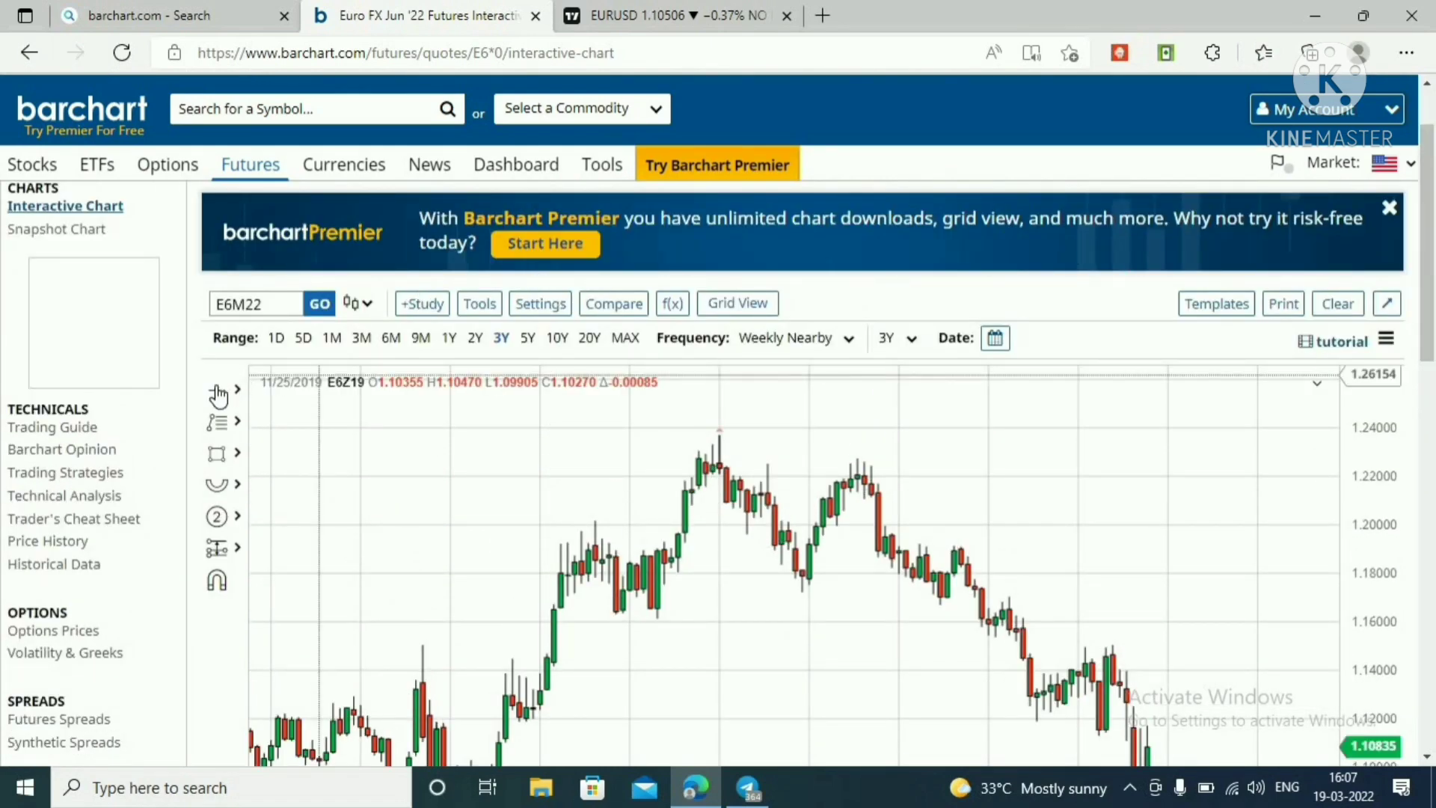
pyautogui.moveTo(1431, 322); pyautogui.dragTo(1397, 477)
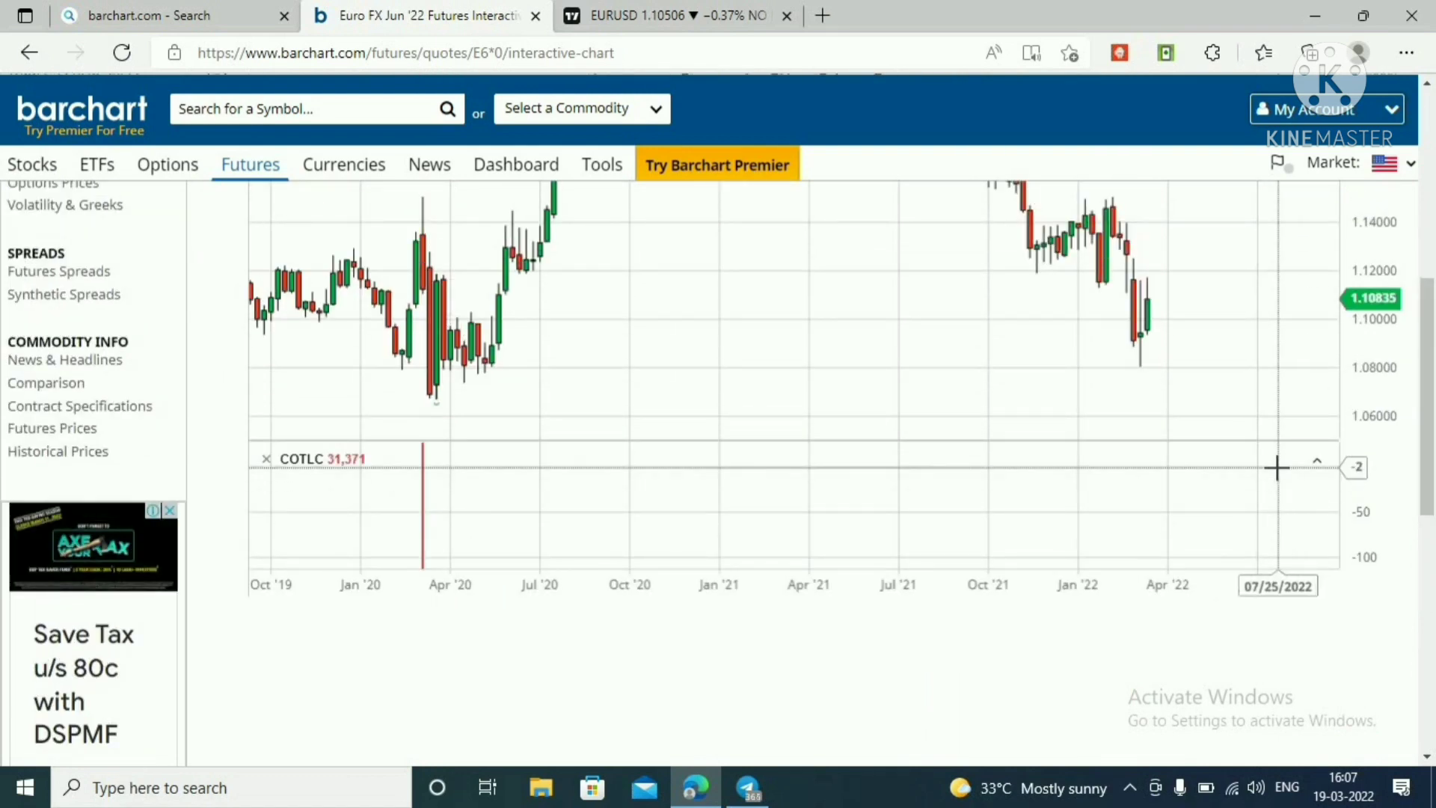
pyautogui.moveTo(1325, 592); pyautogui.dragTo(1326, 600)
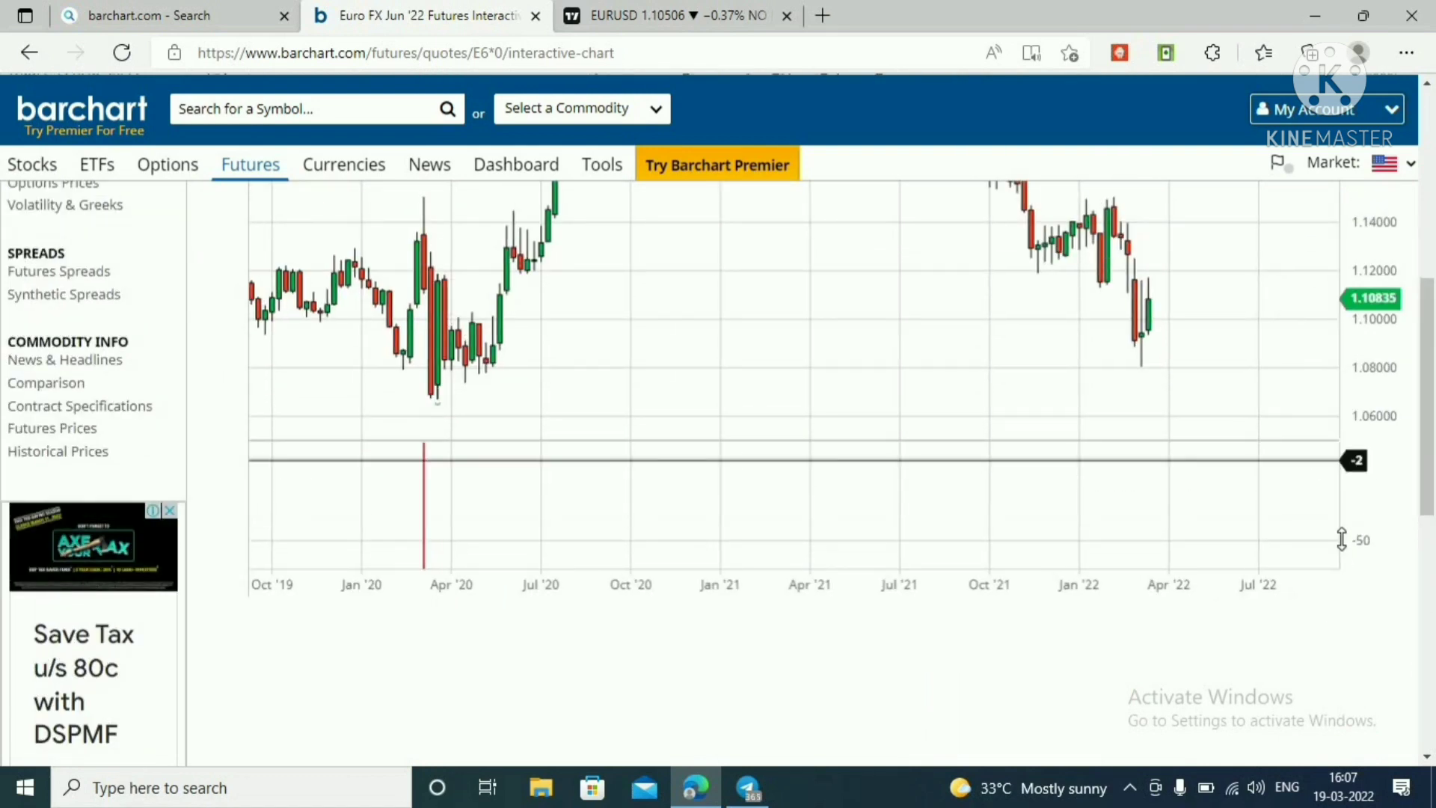
# Magnify the COTLC scale further and move the horizontal line onto the 0 level
pyautogui.moveTo(1343, 538); pyautogui.dragTo(1319, 556)
pyautogui.moveTo(1359, 481); pyautogui.dragTo(1307, 505)
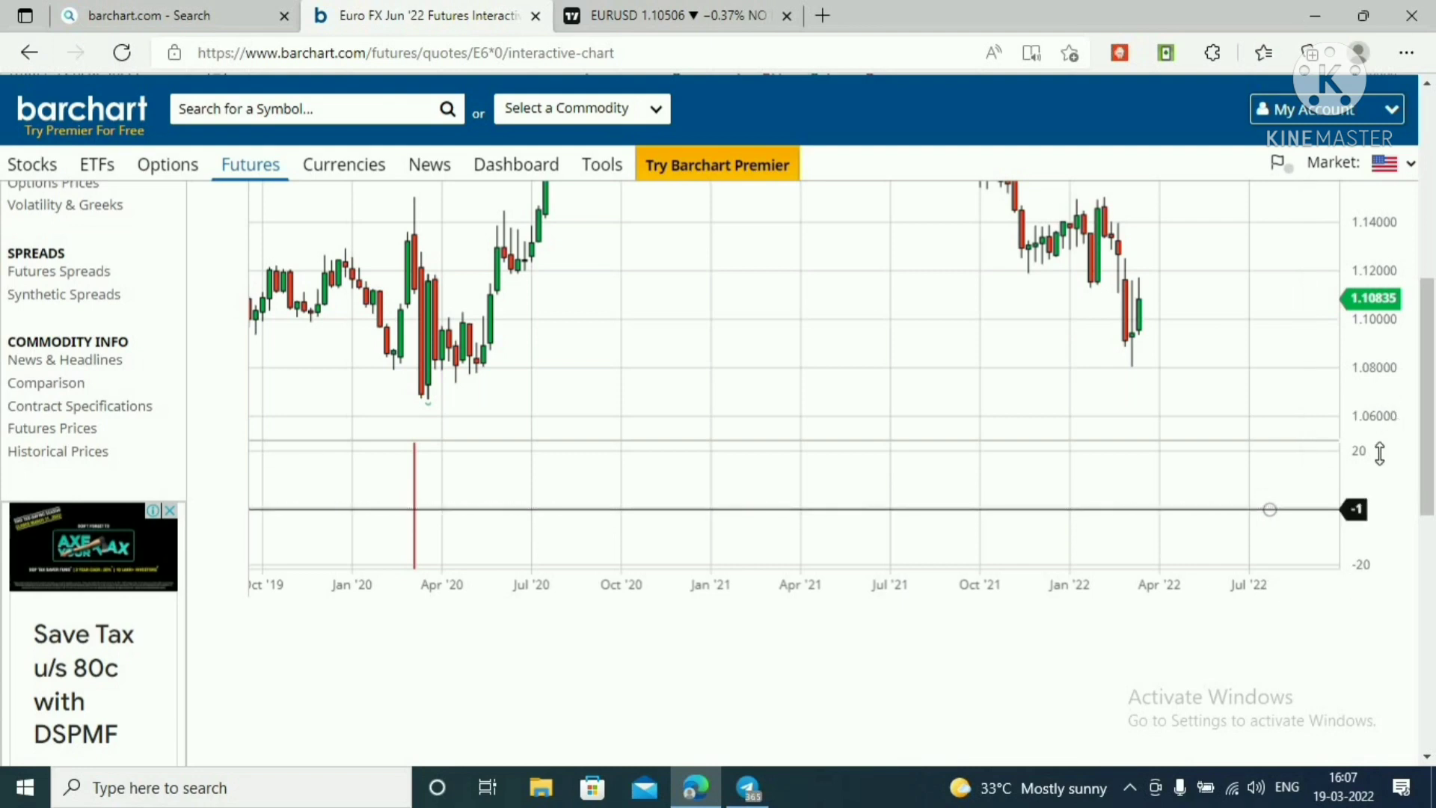
pyautogui.moveTo(1380, 452)
pyautogui.mouseDown()
pyautogui.moveTo(1346, 516)
pyautogui.moveTo(1367, 464)
pyautogui.mouseUp()
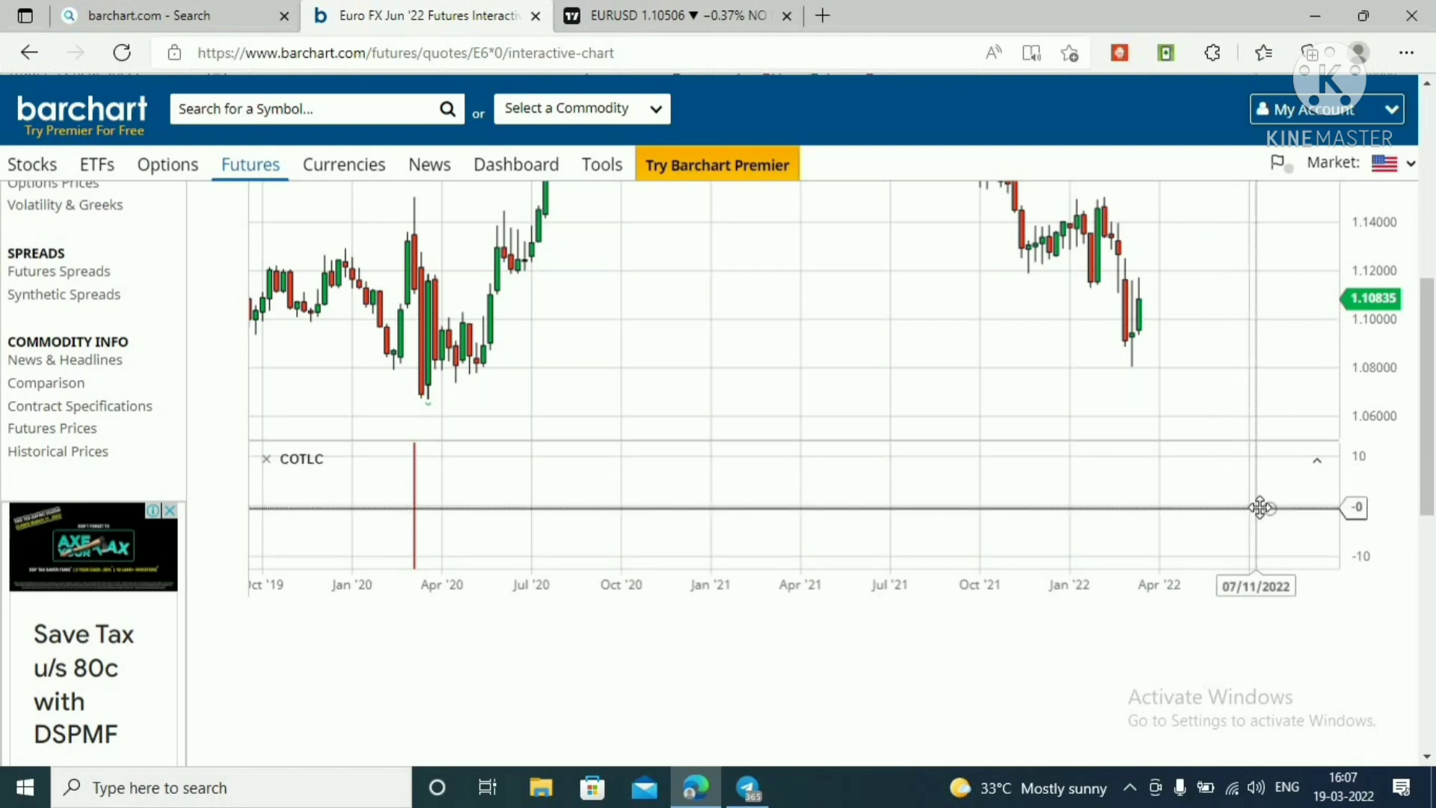
pyautogui.moveTo(1261, 503); pyautogui.dragTo(1261, 507)
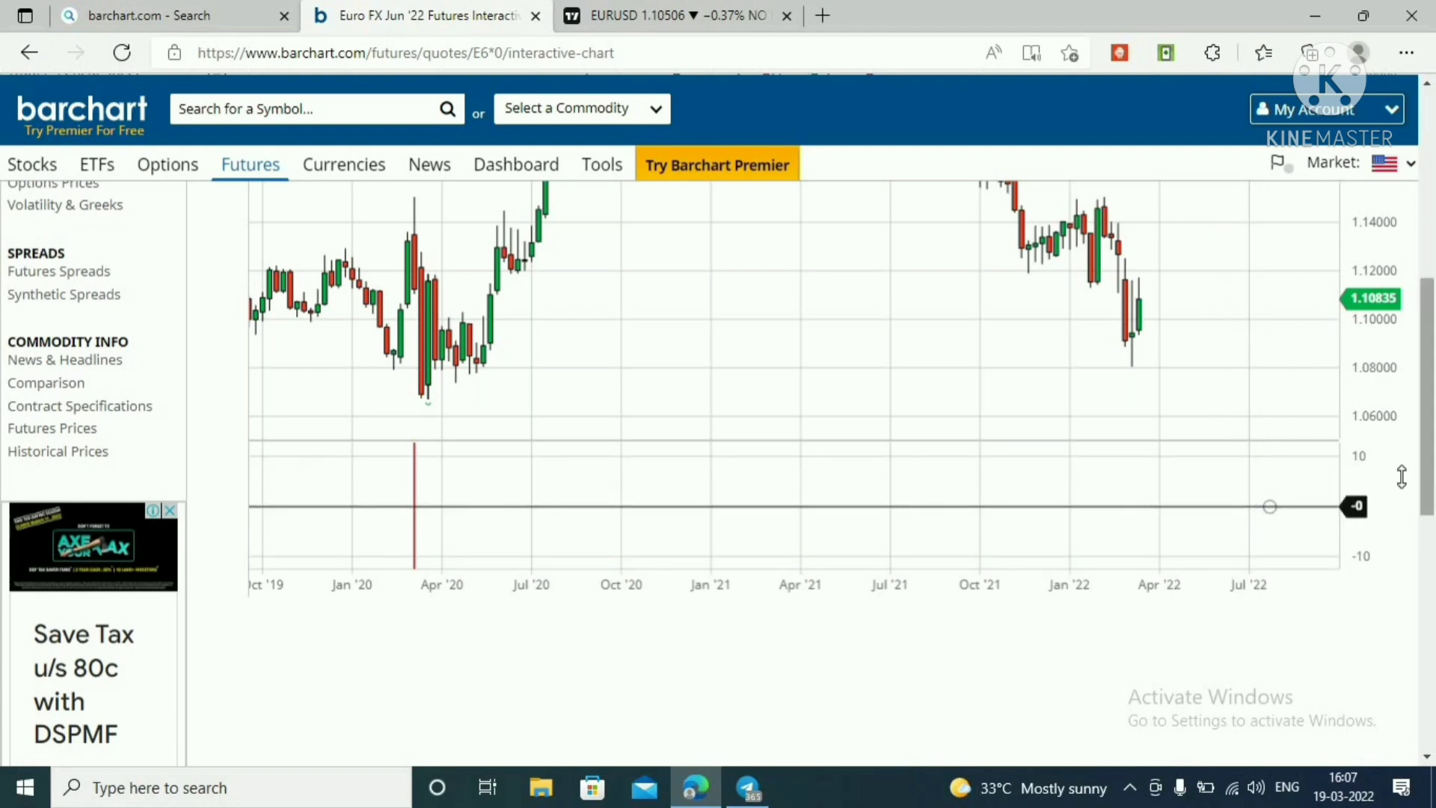
# Compress the COTLC pane's value scale to bring the commercial line back into view around the zero line, and shift the chart to show earlier dates
pyautogui.moveTo(1384, 482); pyautogui.dragTo(1384, 541)
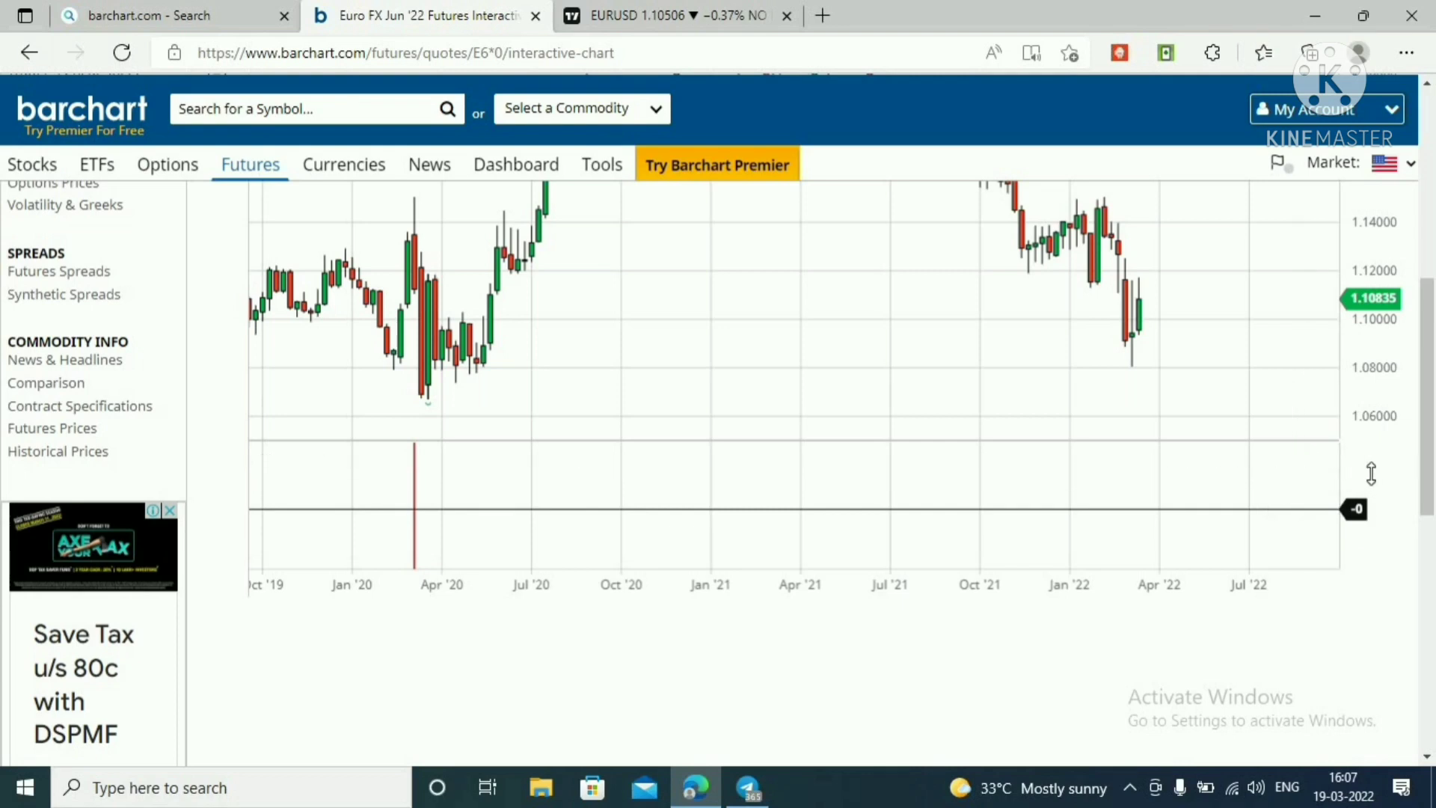
pyautogui.moveTo(1389, 470)
pyautogui.mouseDown()
pyautogui.moveTo(1395, 516)
pyautogui.moveTo(1376, 532)
pyautogui.moveTo(1384, 458)
pyautogui.mouseUp()
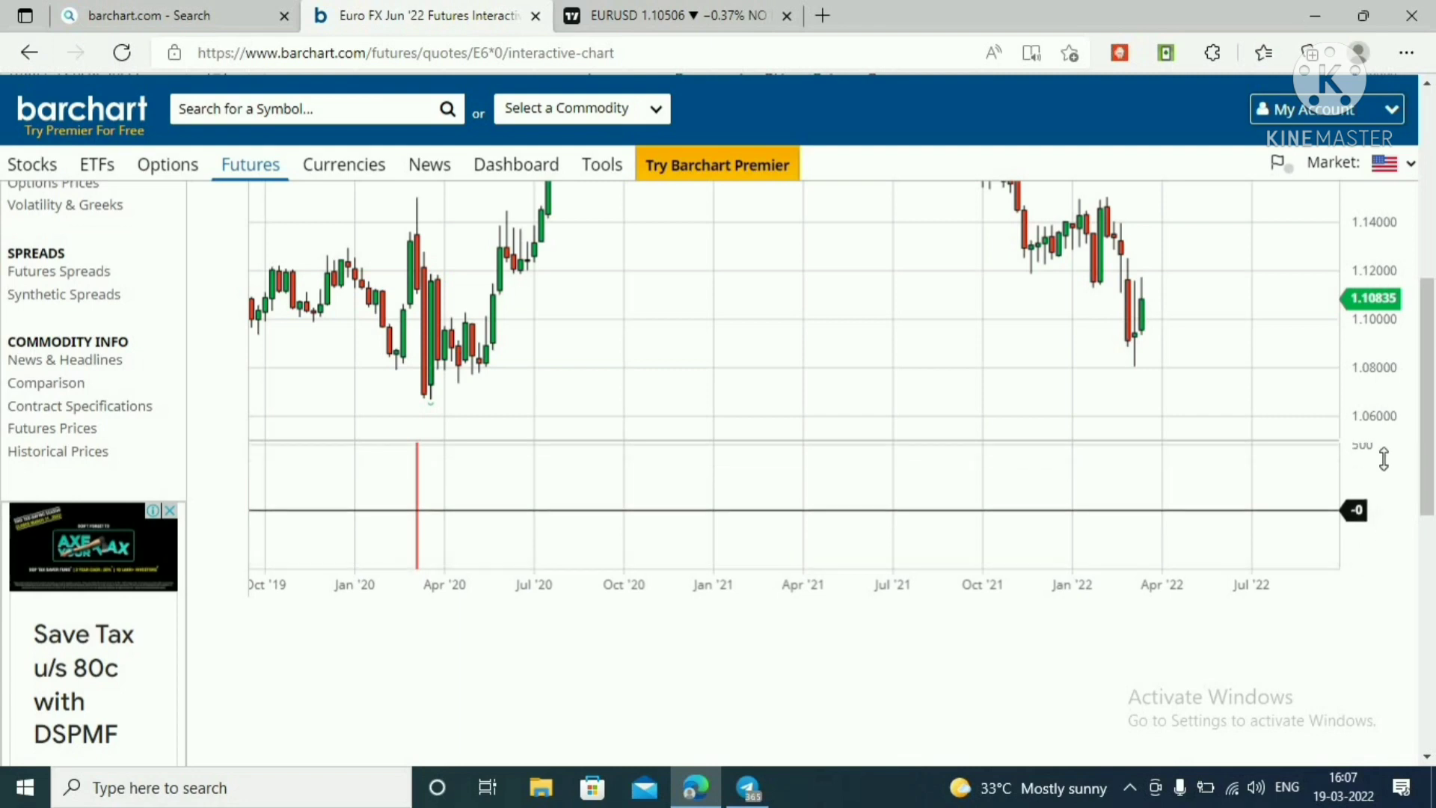
pyautogui.moveTo(1381, 562); pyautogui.dragTo(1365, 479)
pyautogui.moveTo(1354, 412); pyautogui.dragTo(1349, 396)
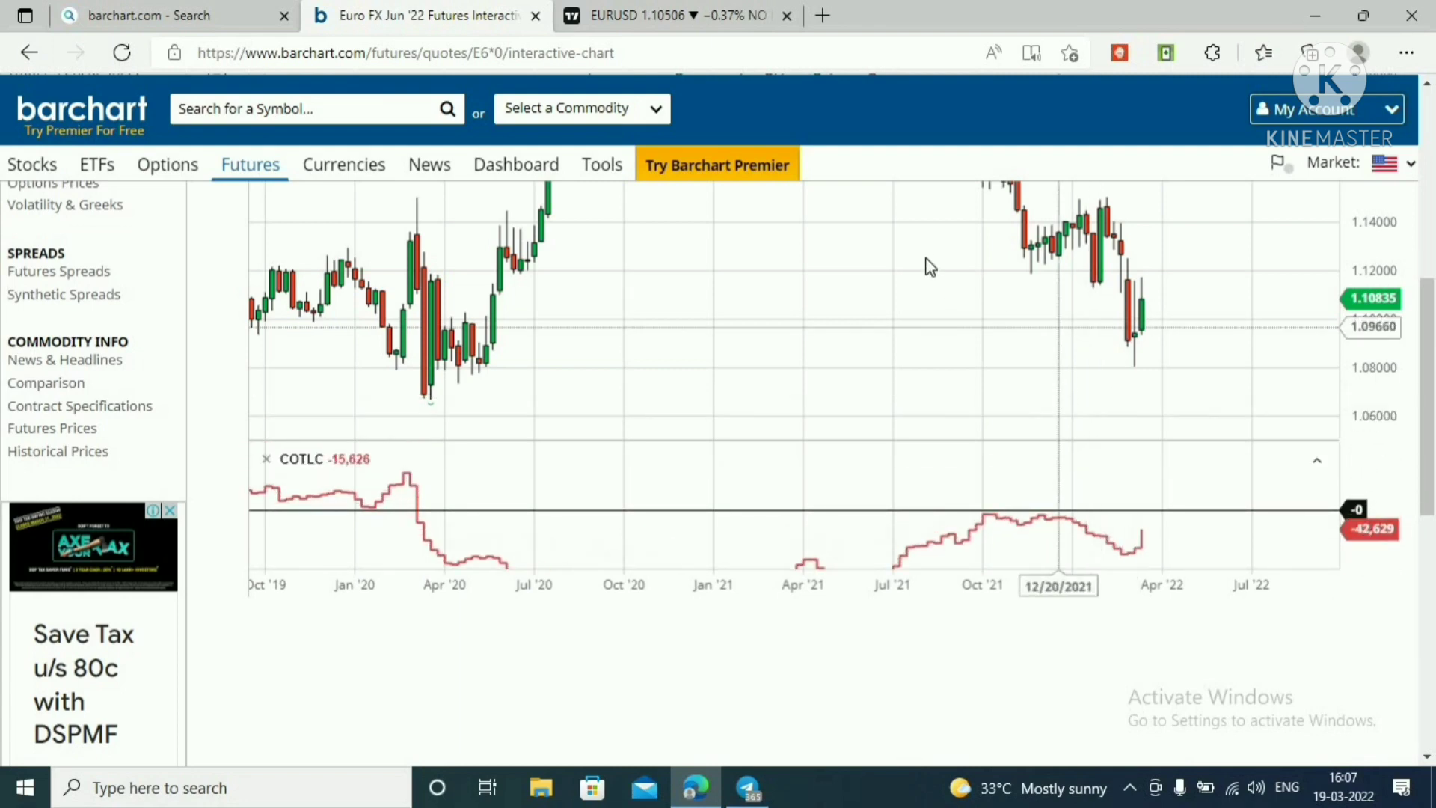
pyautogui.moveTo(1046, 337); pyautogui.dragTo(1142, 398)
pyautogui.moveTo(1427, 399); pyautogui.dragTo(1234, 271)
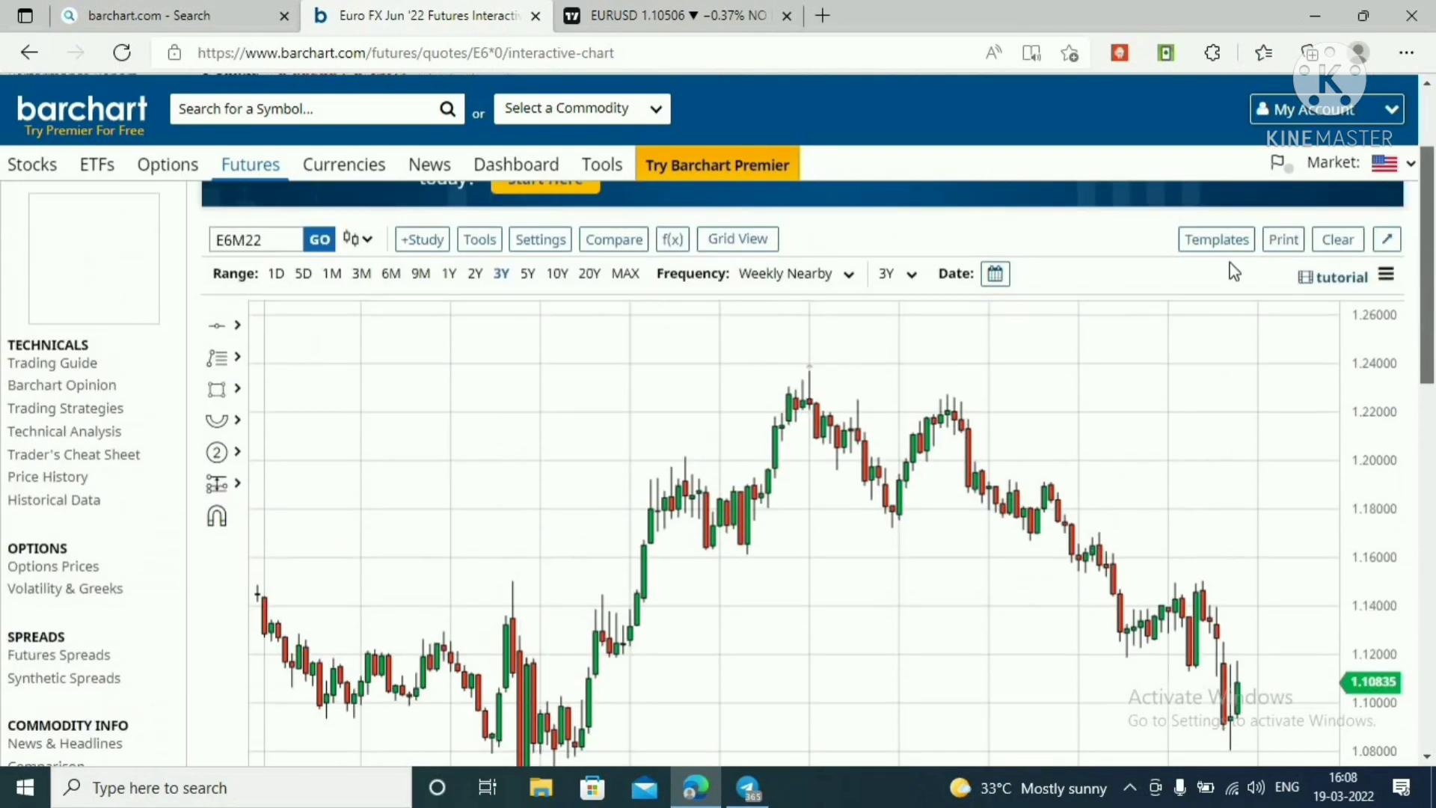
pyautogui.scroll(2, 1434, 268)
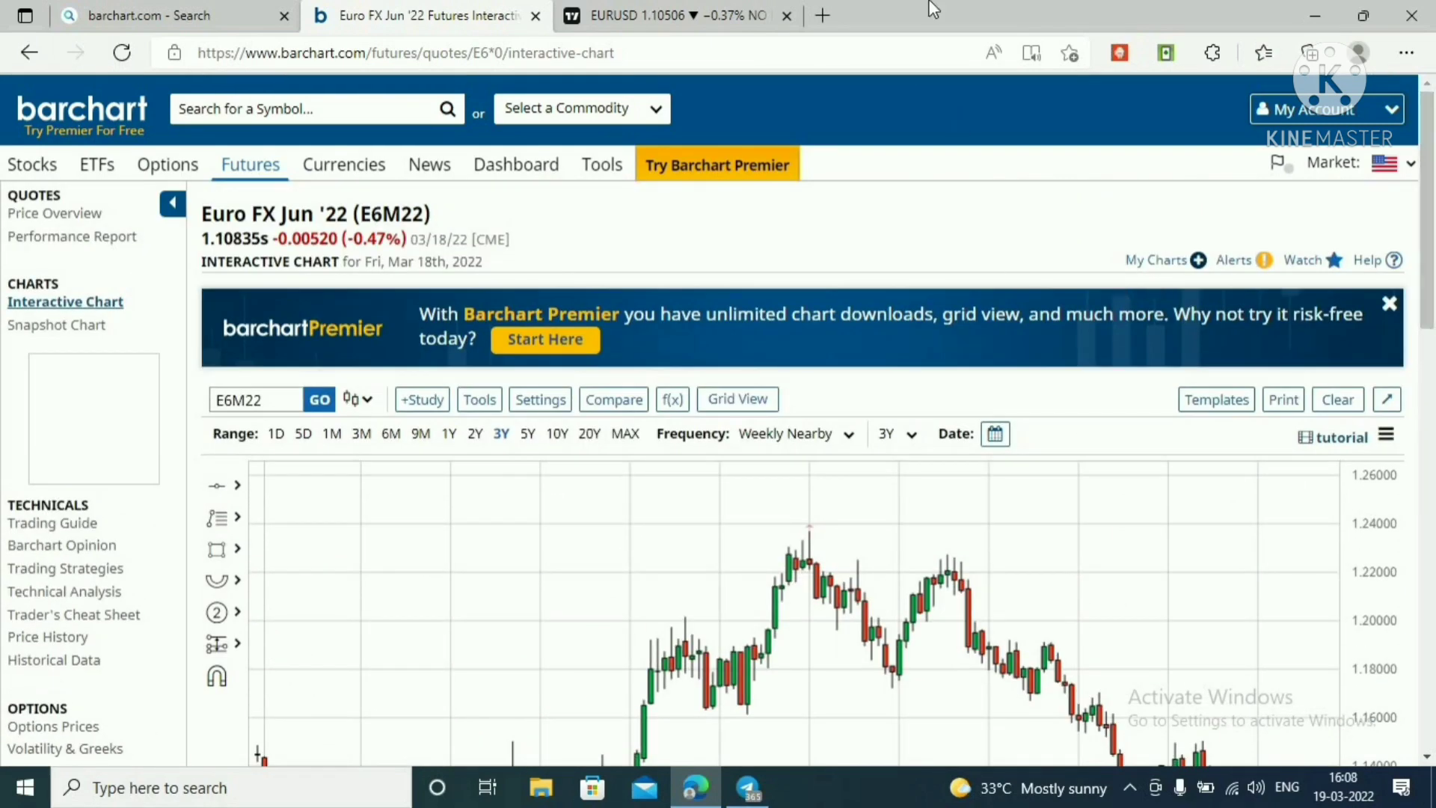
# Compare the Barchart COTLC line and its zero line with the Case 1 zero-line crossing diagram on the TradingView EURUSD chart
pyautogui.click(609, 18)
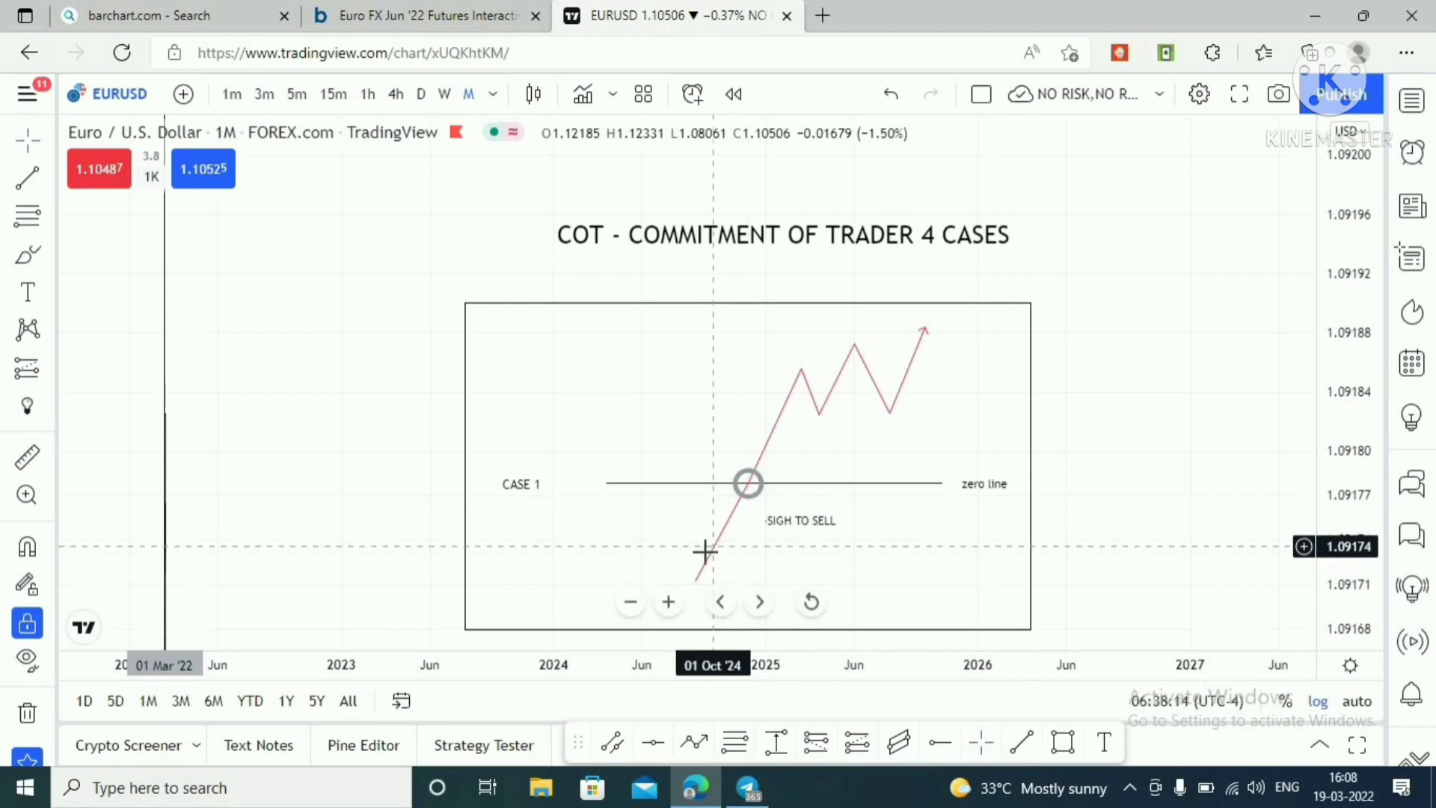
pyautogui.click(469, 14)
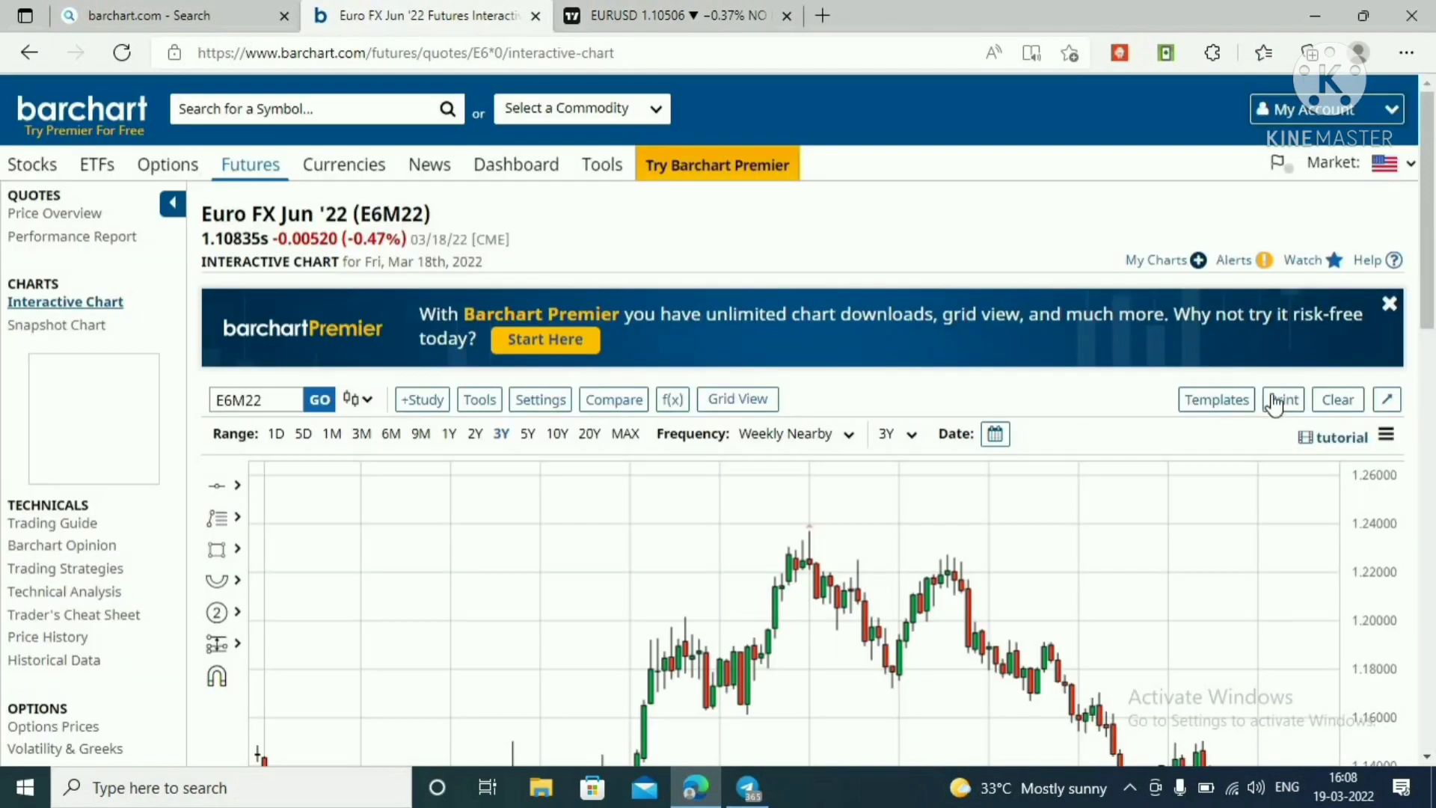
pyautogui.scroll(-6, 1430, 244)
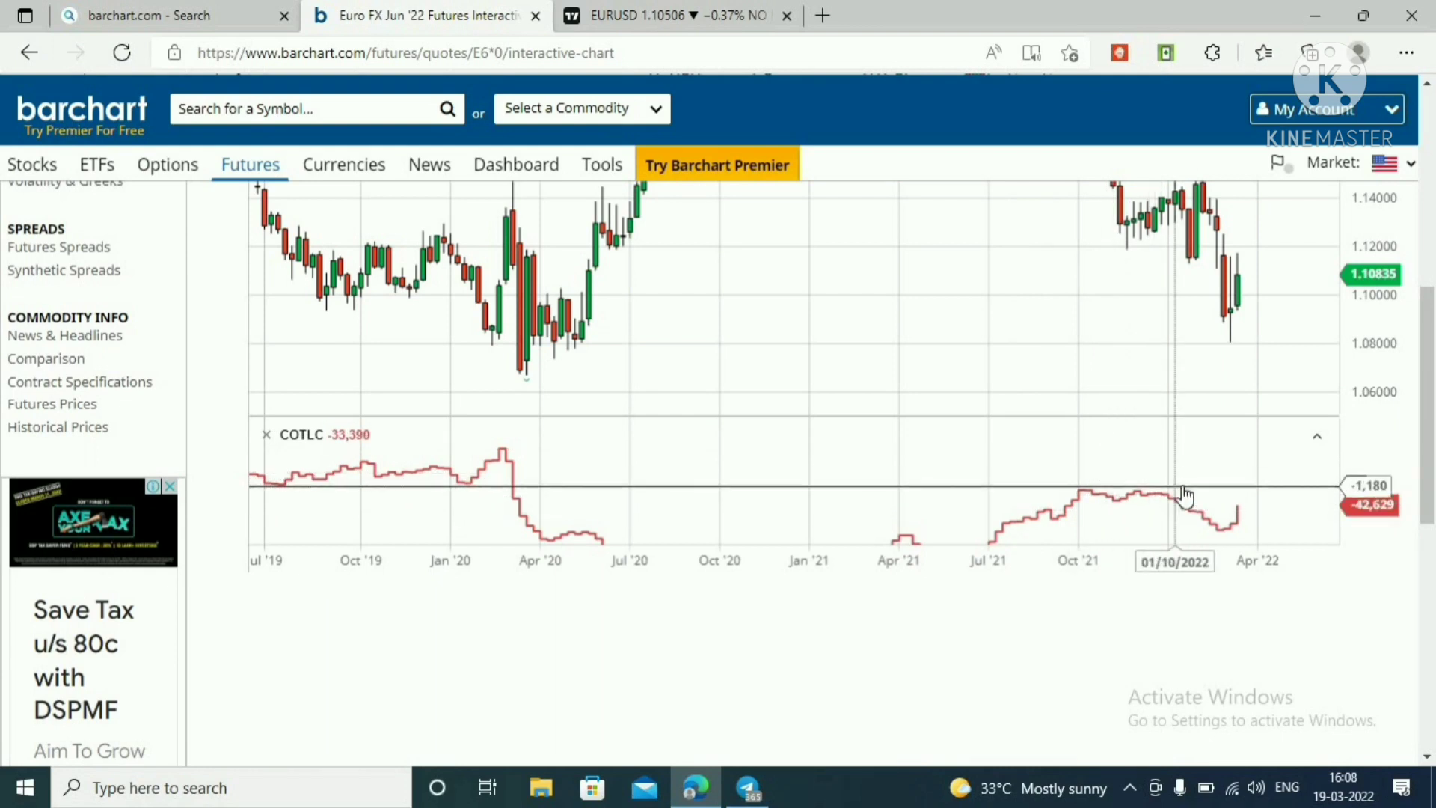
pyautogui.click(685, 17)
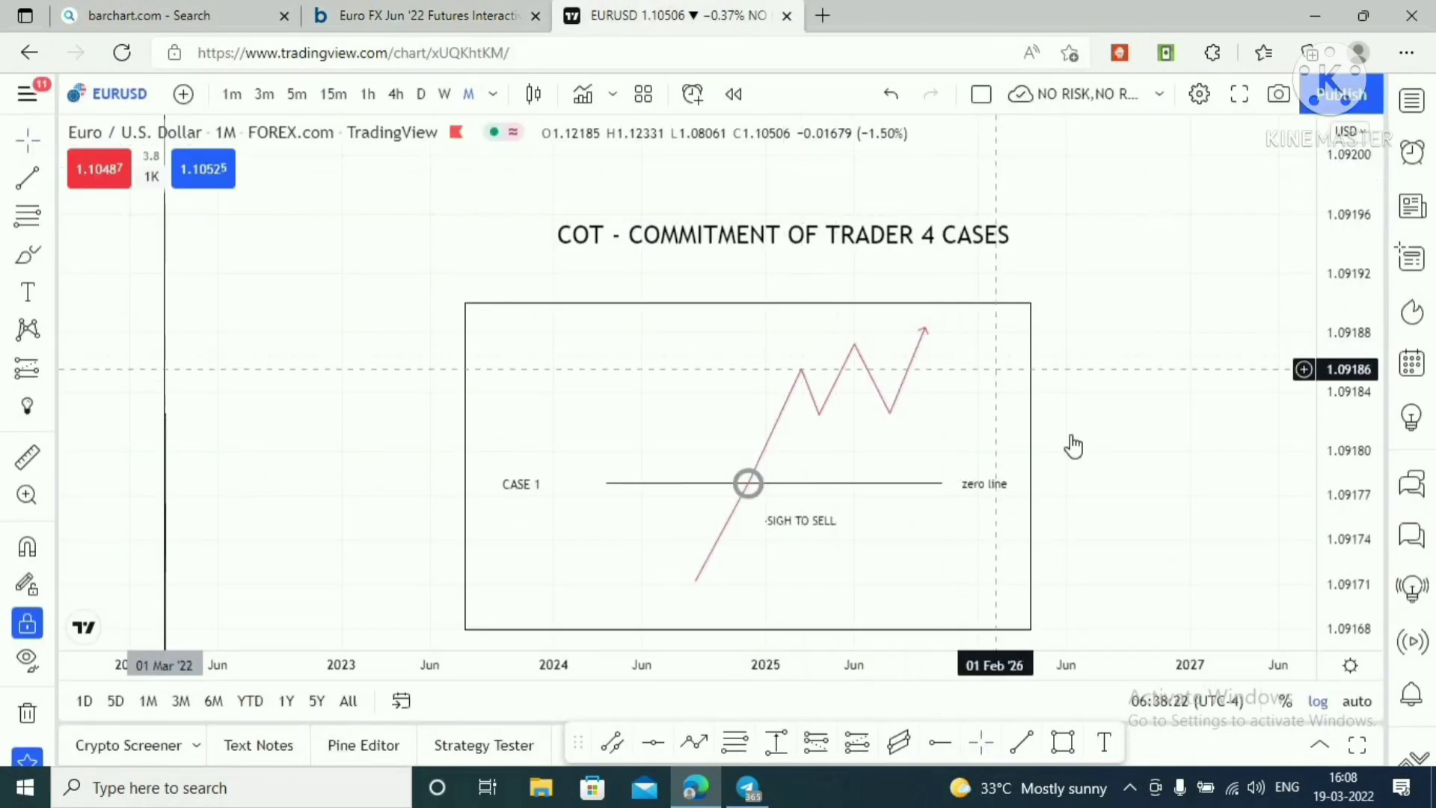
pyautogui.click(729, 566)
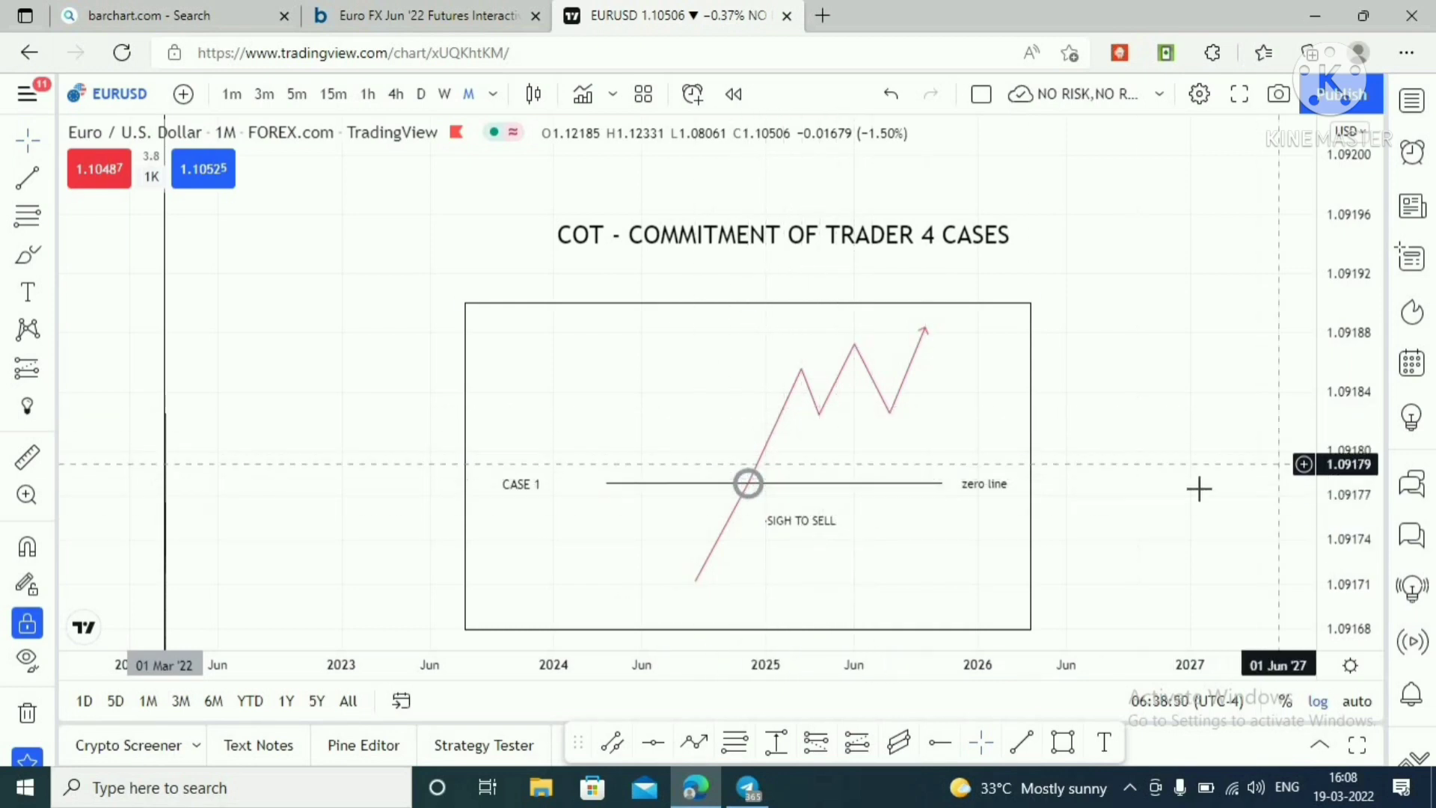
# Examine the Case 2 diagram, where the line crosses down through the zero line as a sign to buy
pyautogui.moveTo(1192, 483); pyautogui.dragTo(1188, 401)
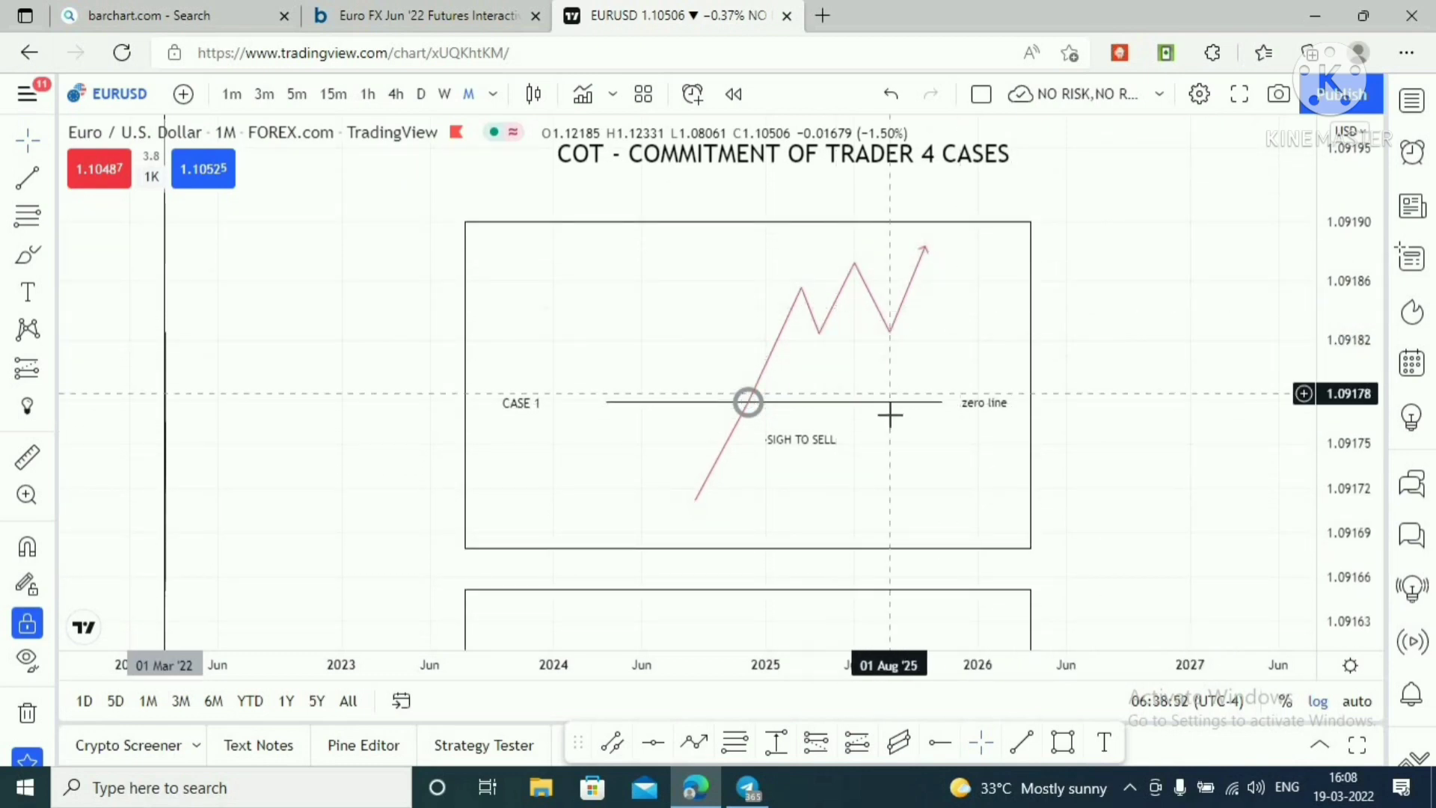
pyautogui.moveTo(1199, 461); pyautogui.dragTo(1184, 317)
pyautogui.moveTo(1170, 487); pyautogui.dragTo(1172, 353)
pyautogui.moveTo(1326, 472); pyautogui.dragTo(1328, 440)
pyautogui.moveTo(1186, 406); pyautogui.dragTo(1215, 452)
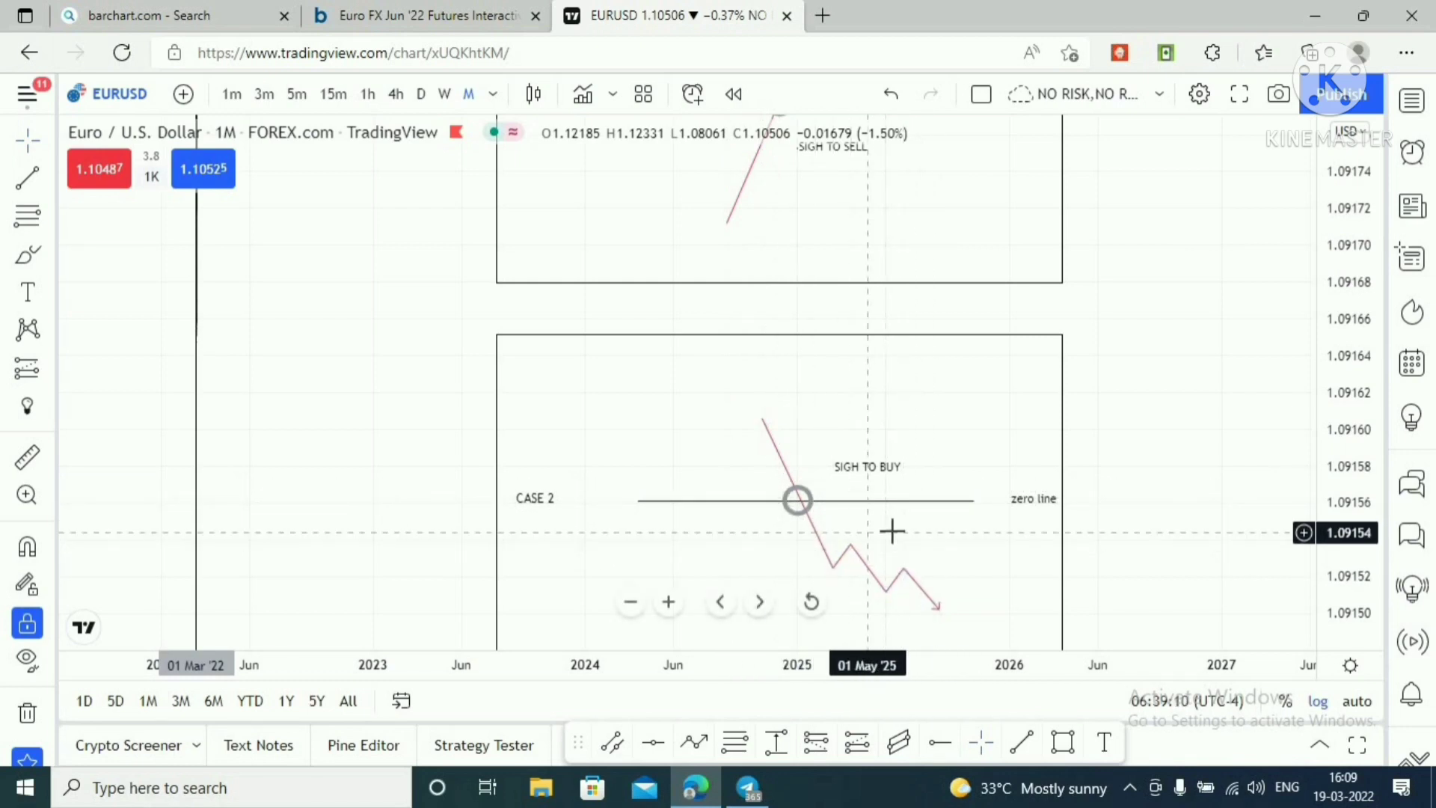
pyautogui.moveTo(846, 413); pyautogui.dragTo(1017, 476)
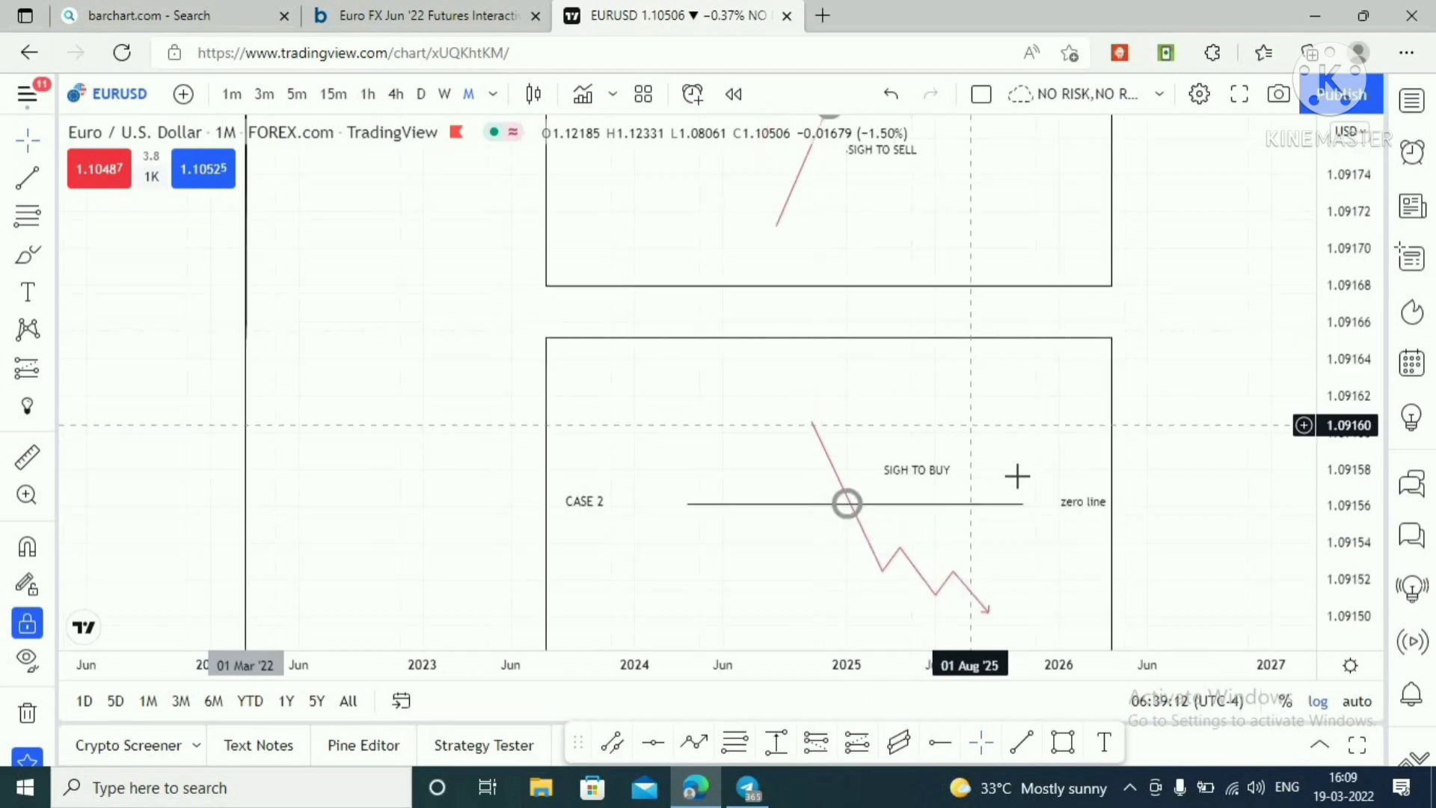
pyautogui.click(669, 602)
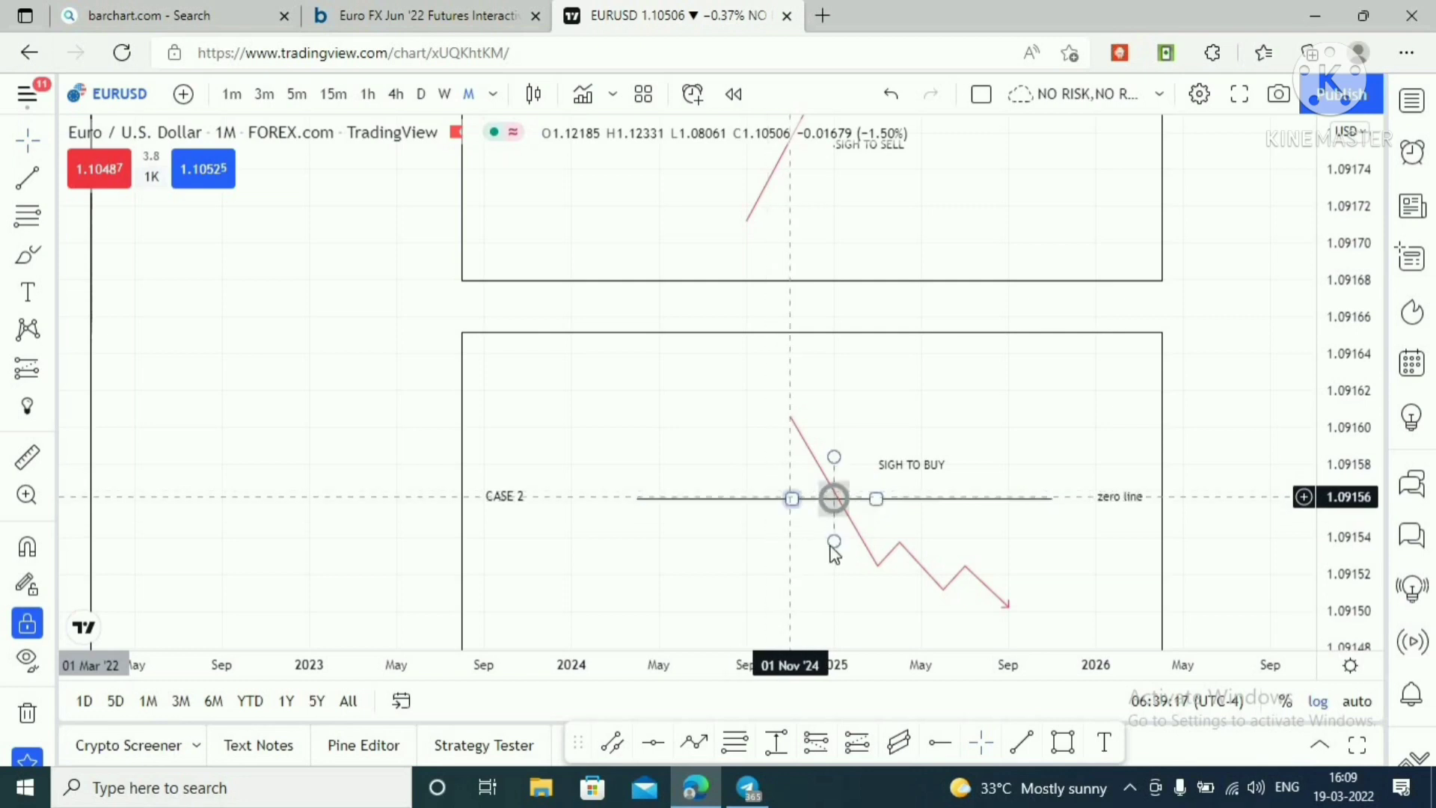
pyautogui.moveTo(859, 527)
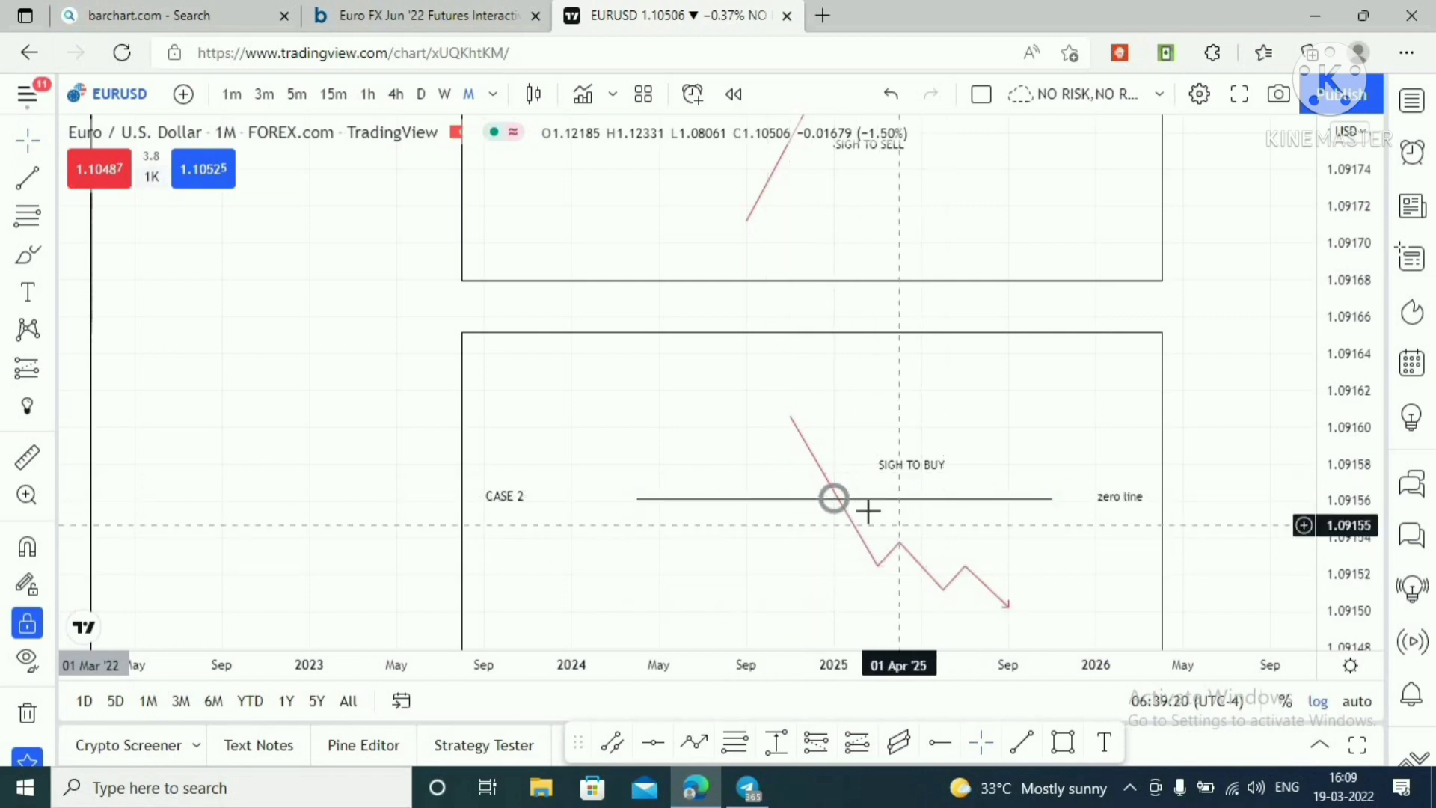
pyautogui.moveTo(1317, 323); pyautogui.dragTo(1054, 465)
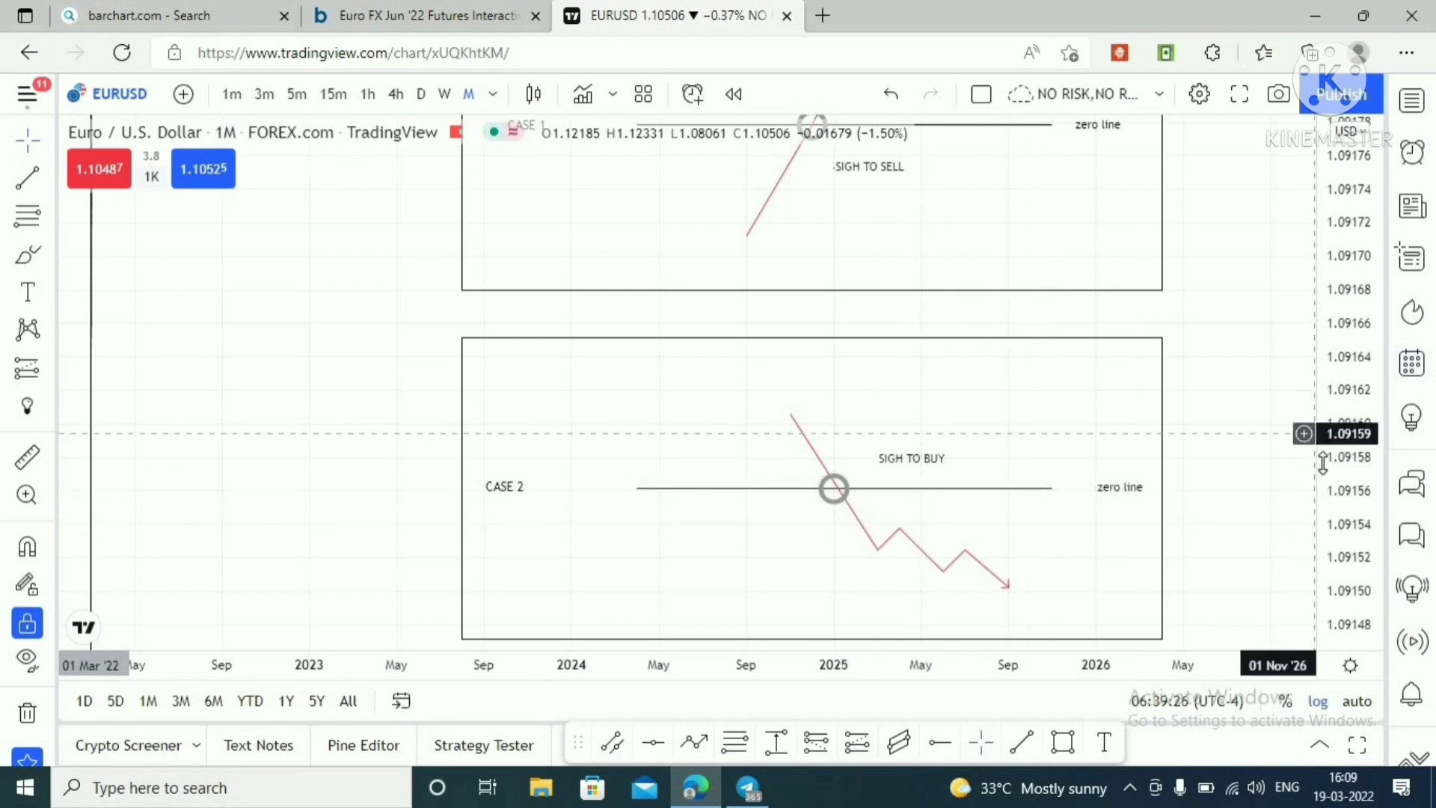
pyautogui.moveTo(1355, 394); pyautogui.dragTo(1358, 435)
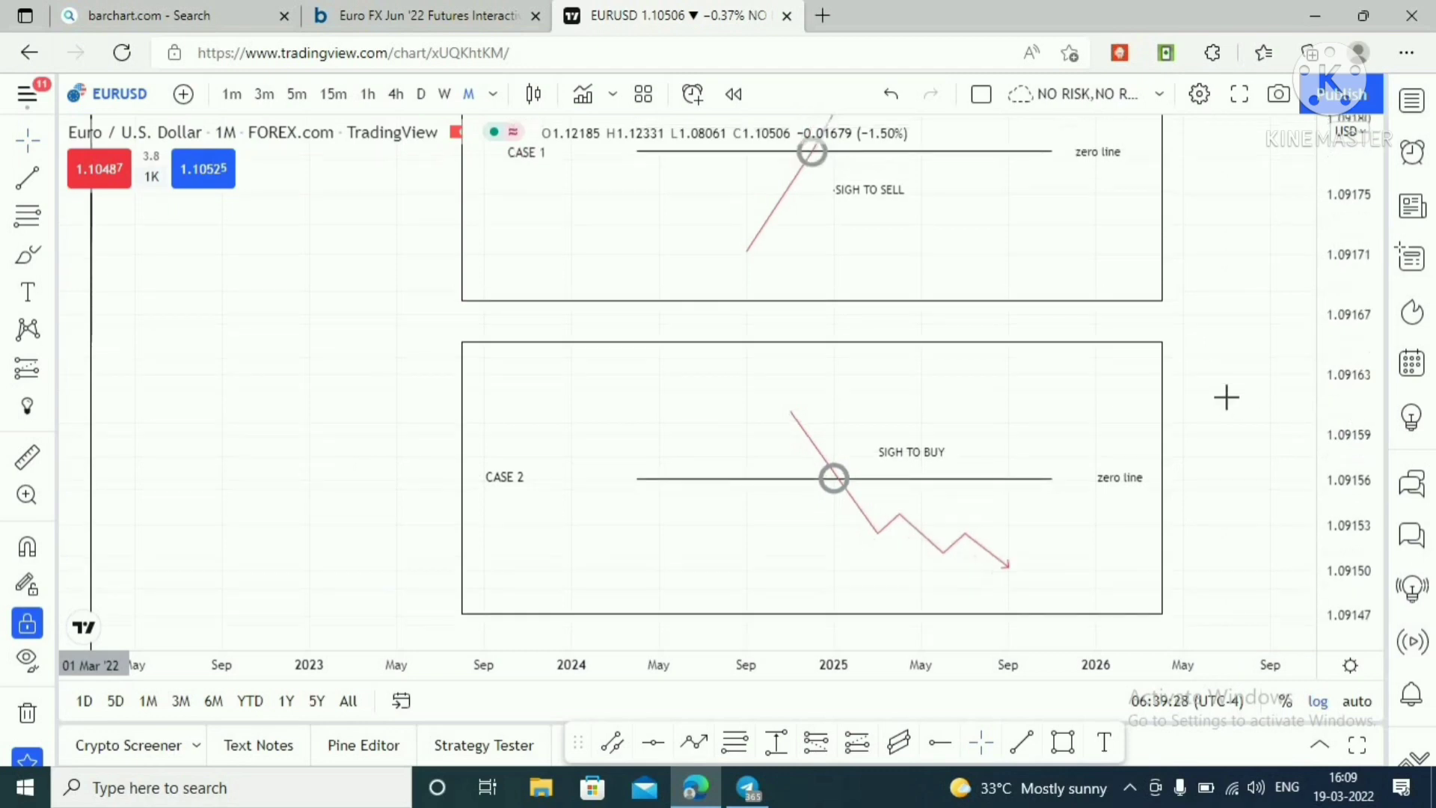
# Return to the Case 1 diagram and review the upward zero-line crossing marked as a sign to sell
pyautogui.moveTo(1224, 389); pyautogui.dragTo(1208, 461)
pyautogui.moveTo(1205, 355); pyautogui.dragTo(1177, 429)
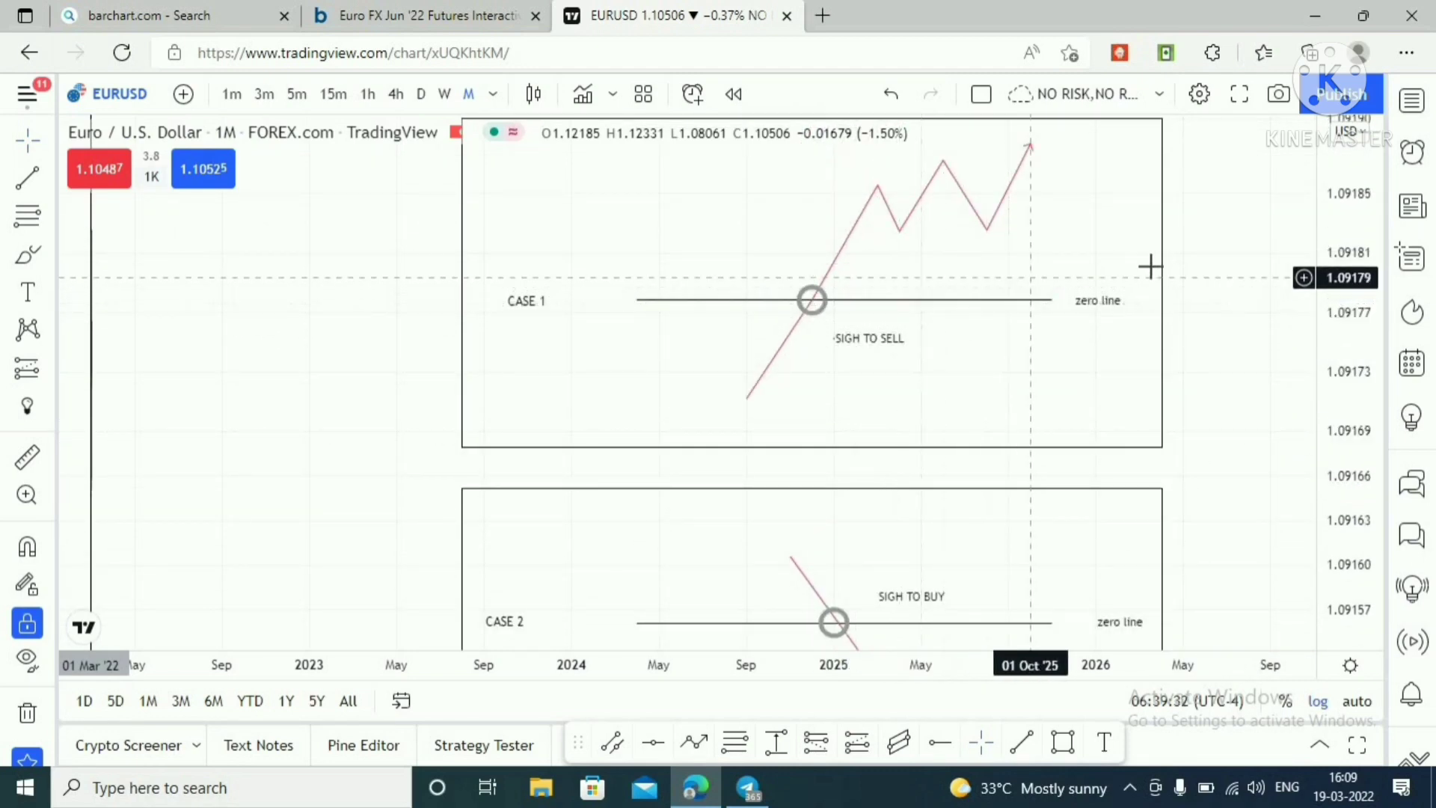
pyautogui.moveTo(1226, 261); pyautogui.dragTo(1221, 312)
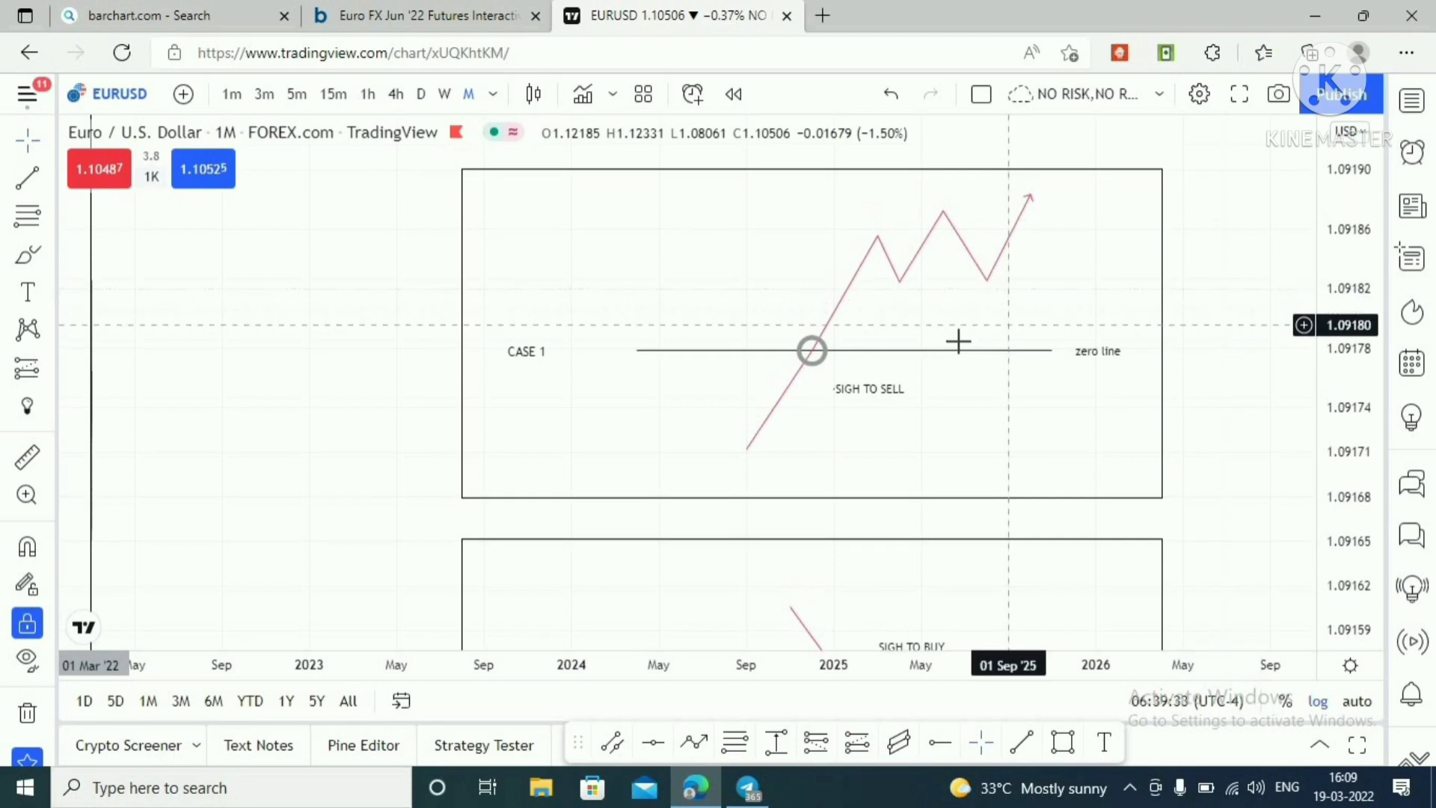
pyautogui.click(1013, 349)
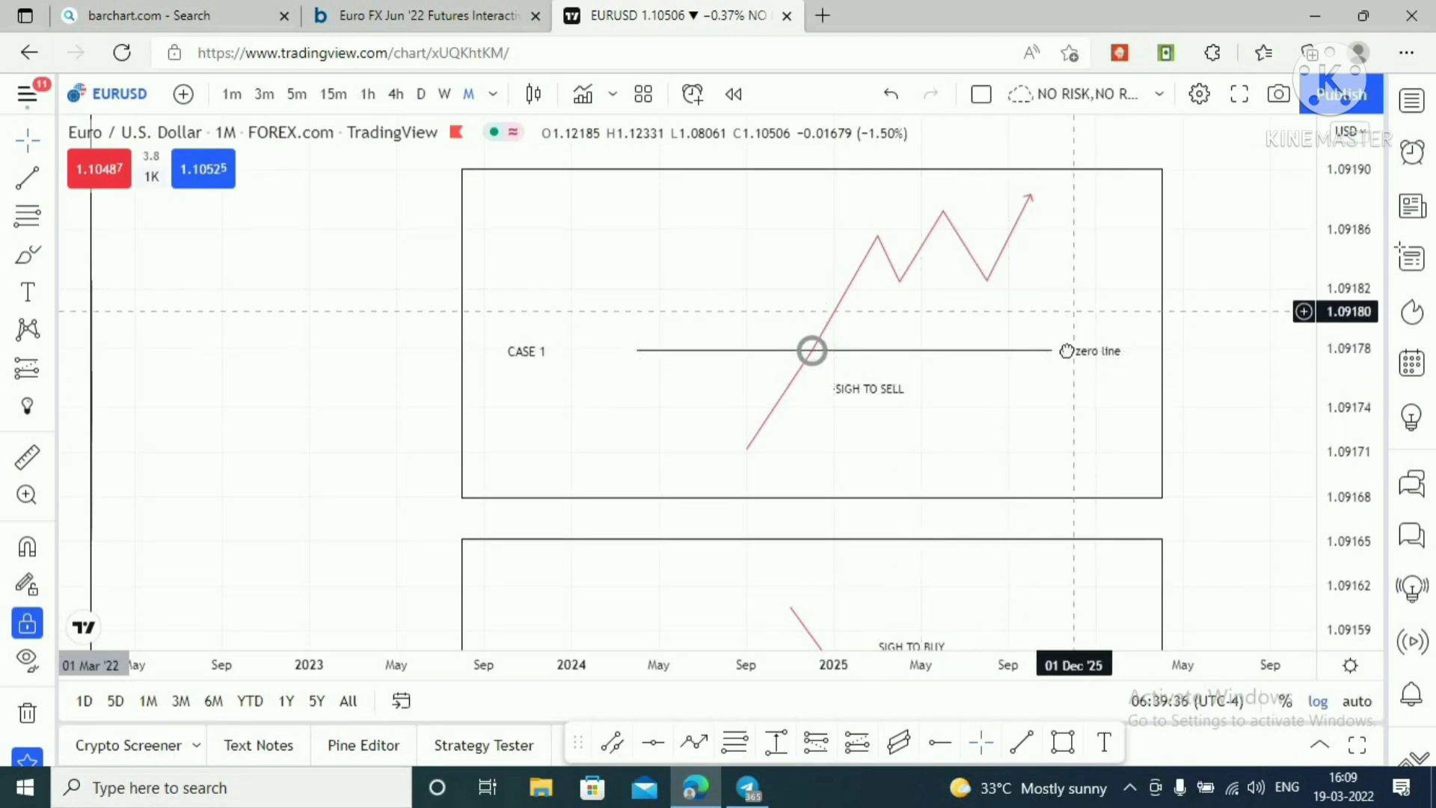
pyautogui.moveTo(1067, 350); pyautogui.dragTo(1068, 371)
pyautogui.moveTo(1073, 317); pyautogui.dragTo(1073, 327)
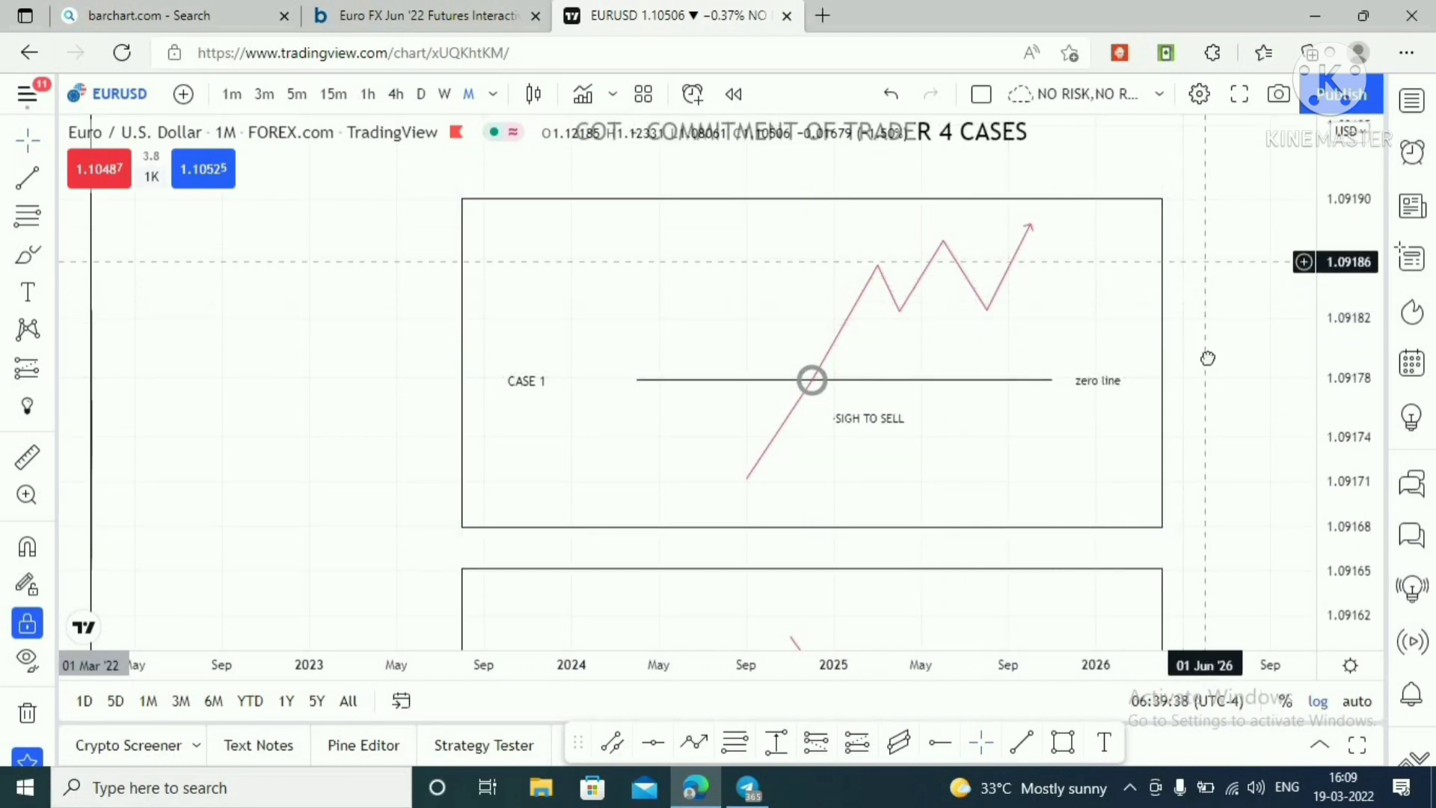
pyautogui.moveTo(1208, 358); pyautogui.dragTo(1182, 362)
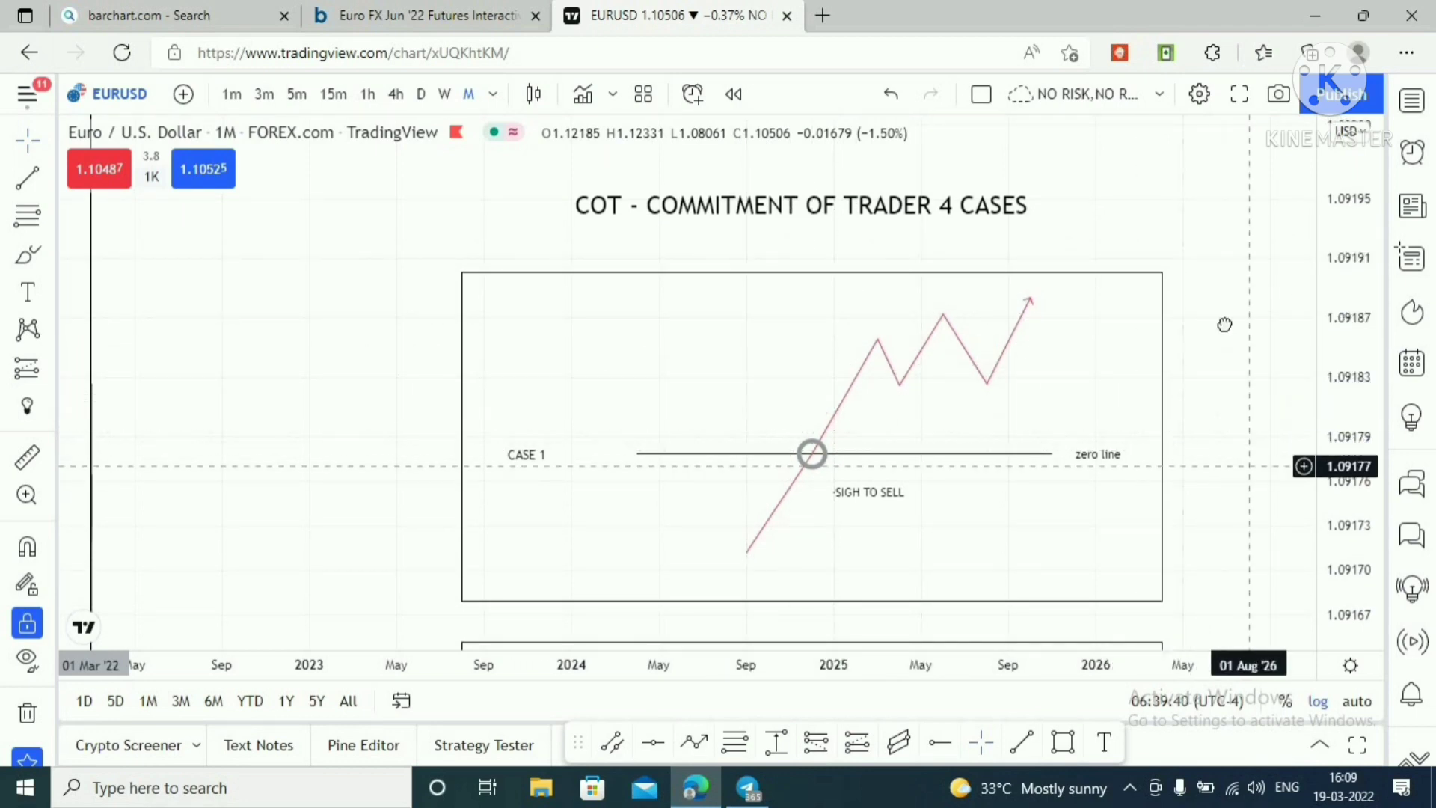
# Review the Case 1 diagram on the TradingView chart, bringing its zero line and sell sign fully into view
pyautogui.moveTo(1248, 456); pyautogui.dragTo(1224, 324)
pyautogui.moveTo(1223, 407)
pyautogui.mouseDown()
pyautogui.moveTo(1207, 372)
pyautogui.moveTo(1227, 409)
pyautogui.moveTo(1222, 345)
pyautogui.moveTo(1231, 424)
pyautogui.mouseUp()
pyautogui.moveTo(1241, 286); pyautogui.dragTo(1250, 319)
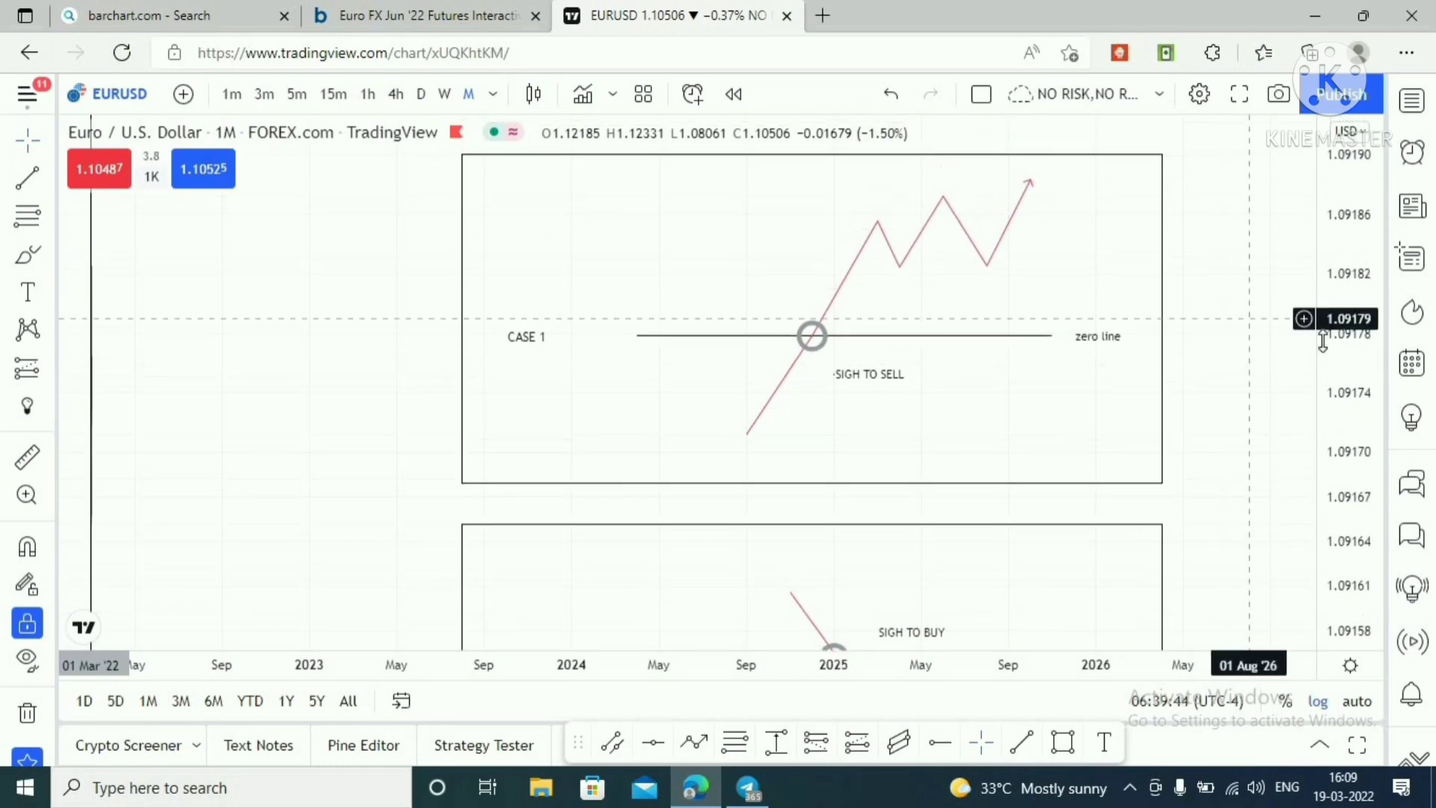
pyautogui.moveTo(1350, 360); pyautogui.dragTo(1351, 385)
pyautogui.moveTo(1245, 379); pyautogui.dragTo(1240, 397)
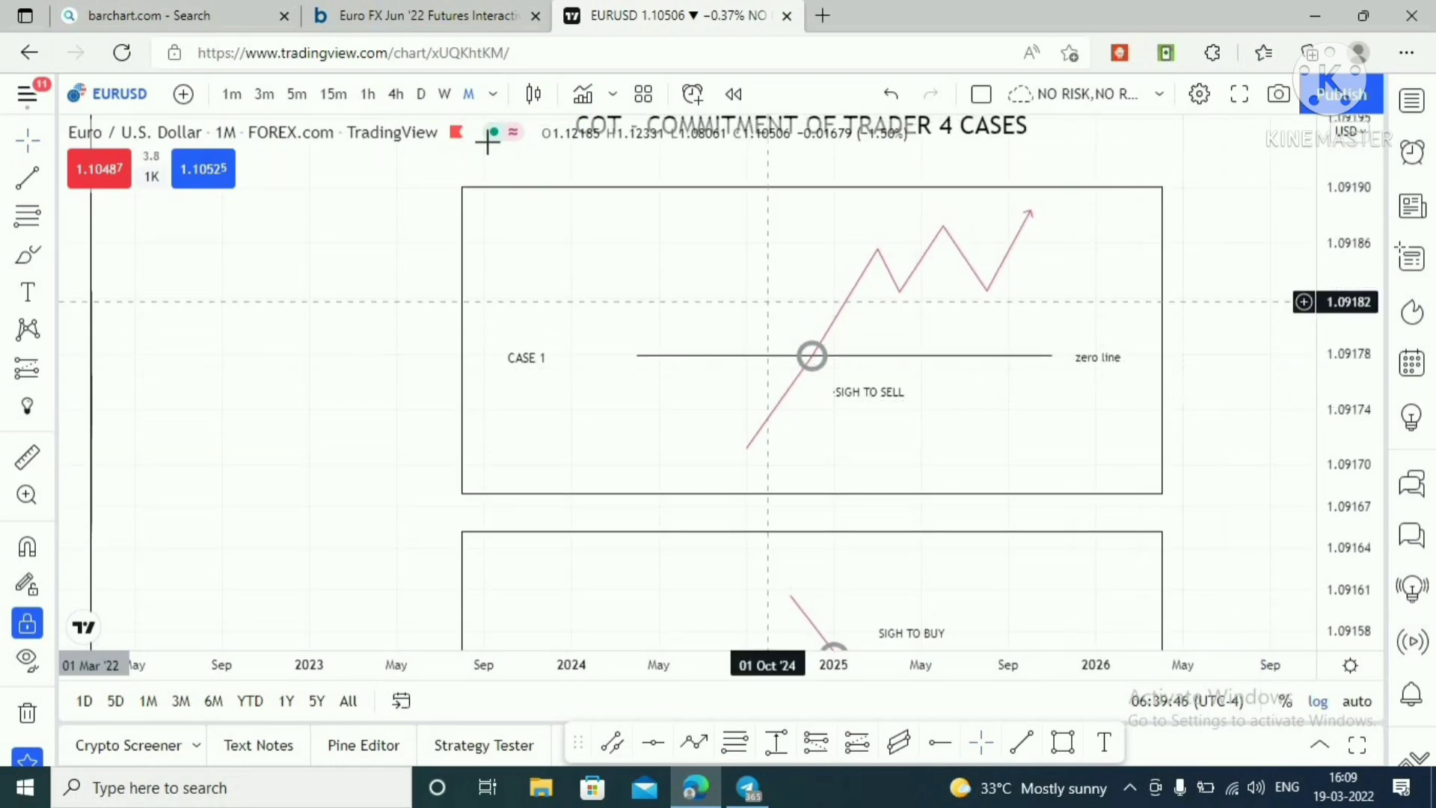
# Switch to the Barchart Euro FX chart, compress its price scale, and bring the candles and COTLC pane into view together
pyautogui.click(446, 6)
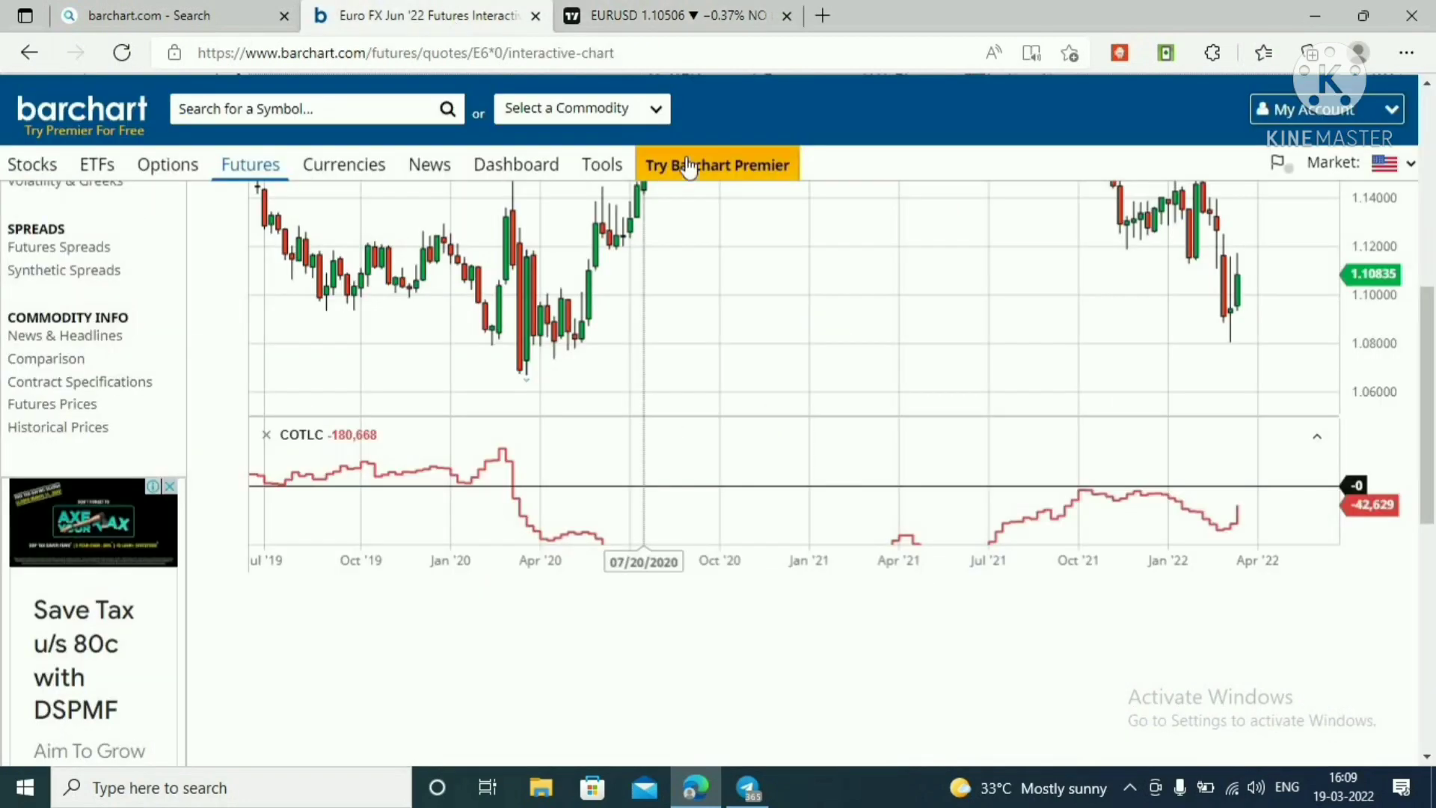
pyautogui.moveTo(1351, 249); pyautogui.dragTo(1361, 334)
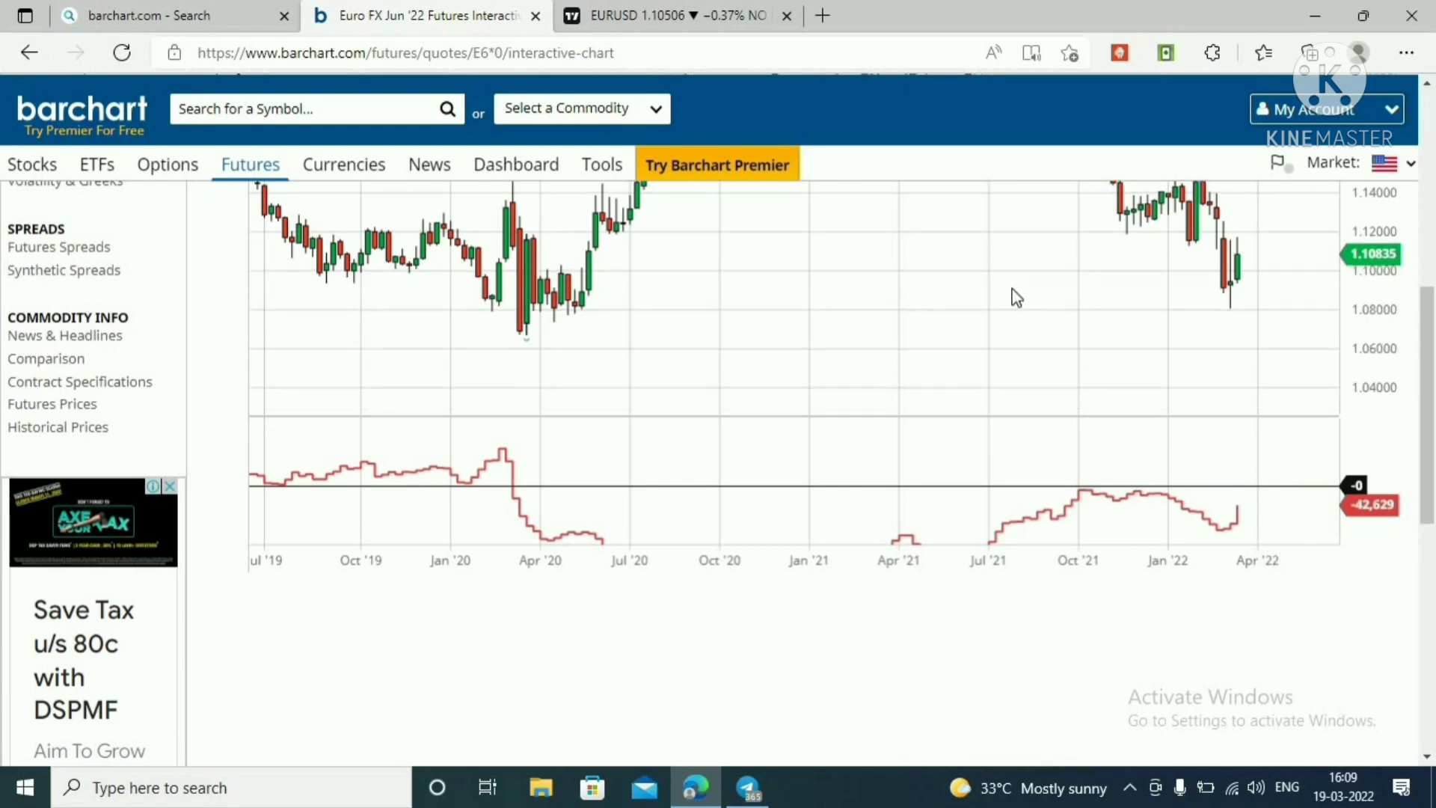
pyautogui.moveTo(1014, 293); pyautogui.dragTo(1054, 350)
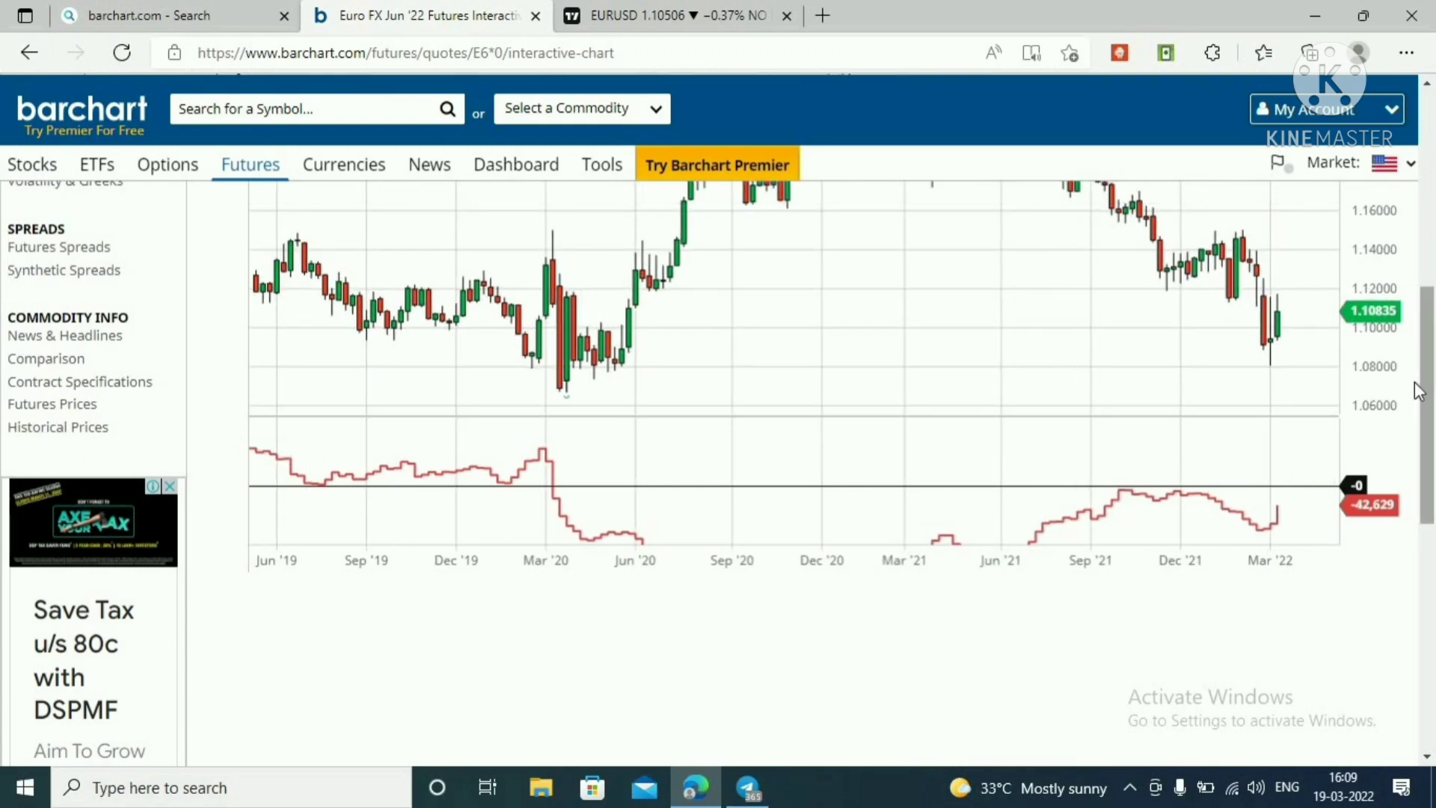
pyautogui.moveTo(1430, 383); pyautogui.dragTo(1428, 323)
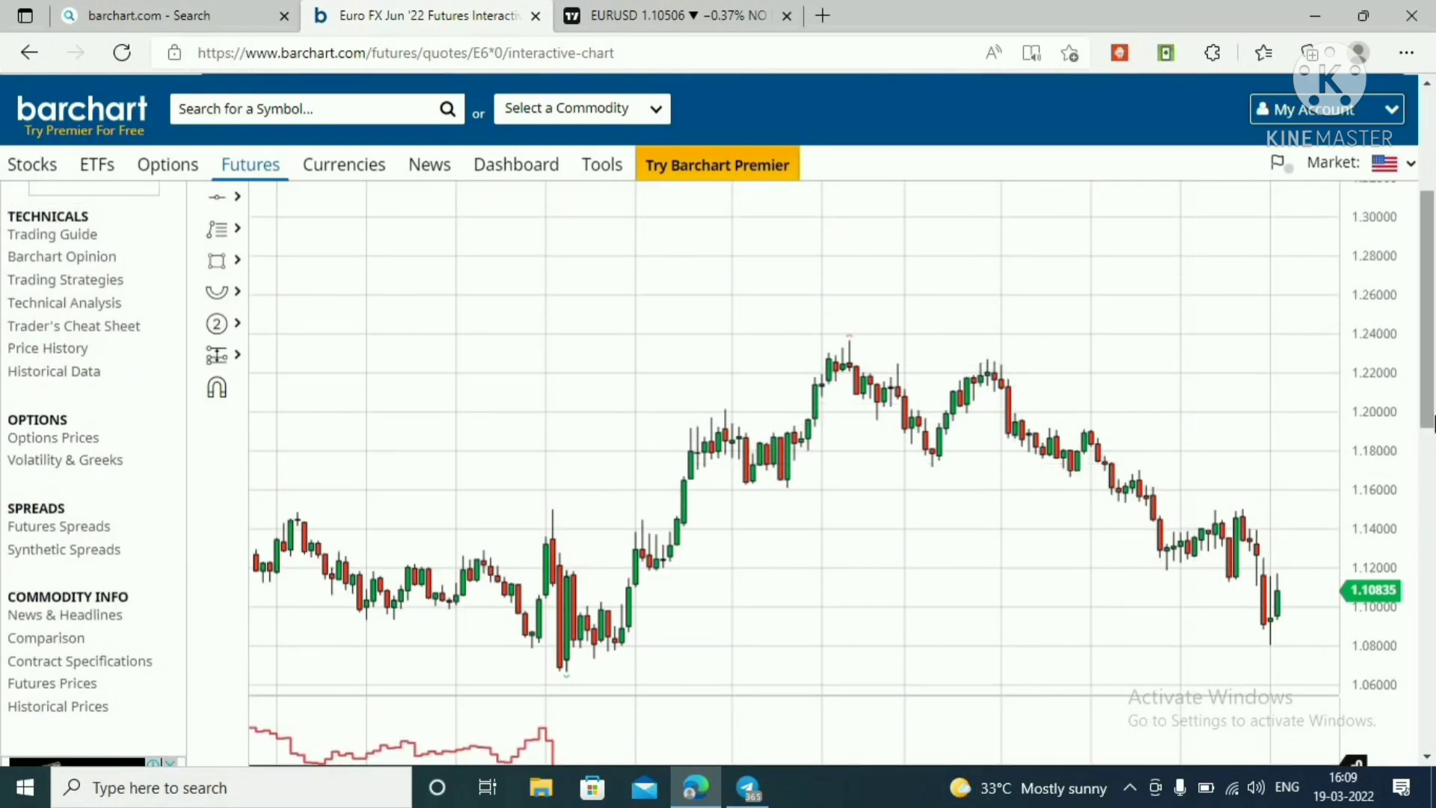
pyautogui.moveTo(1431, 416); pyautogui.dragTo(1429, 466)
# Go back through the Barchart Euro FX history to the 2008–2010 period, following the COTLC line around zero
pyautogui.moveTo(677, 439); pyautogui.dragTo(1174, 413)
pyautogui.moveTo(350, 321); pyautogui.dragTo(692, 377)
pyautogui.moveTo(552, 385); pyautogui.dragTo(1137, 389)
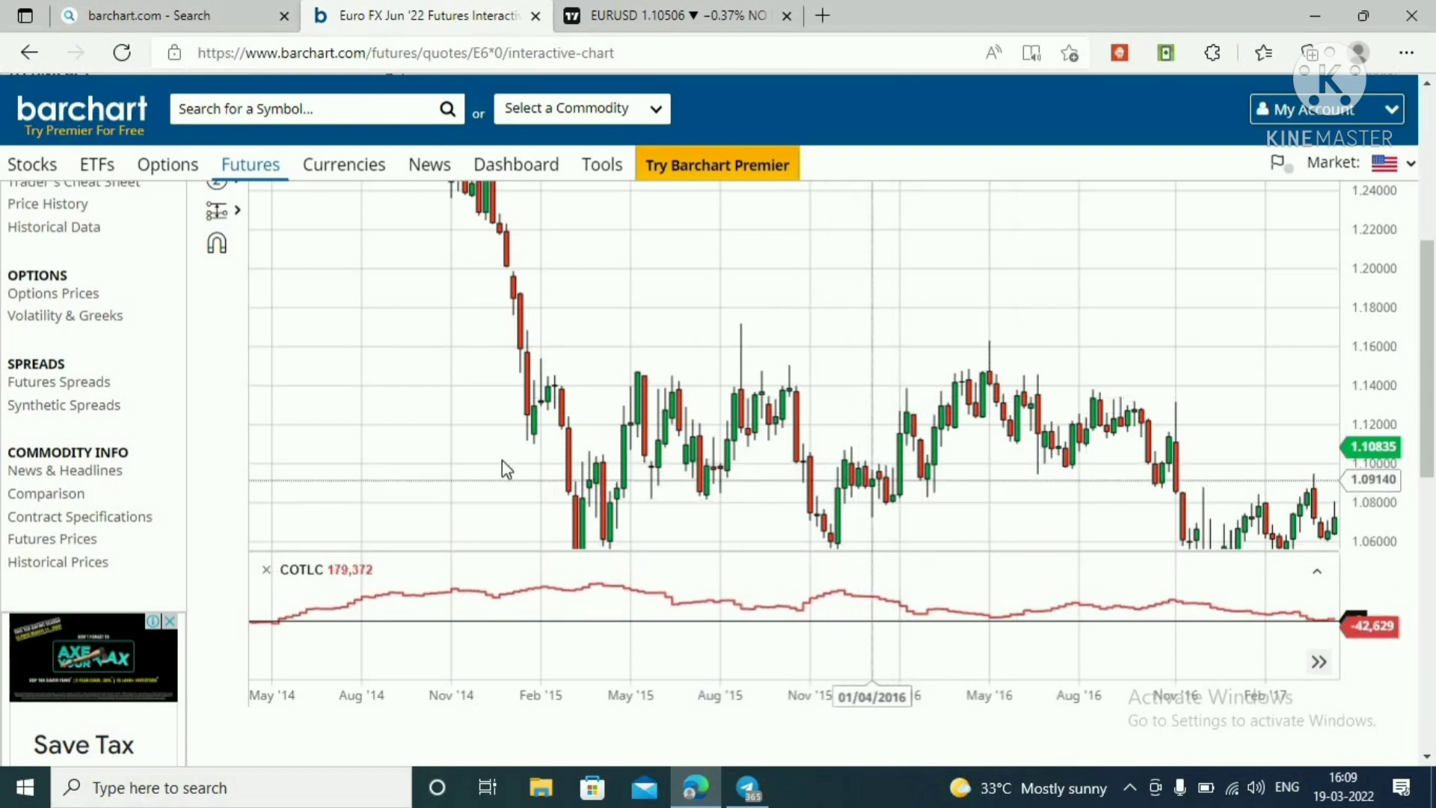
pyautogui.moveTo(500, 468); pyautogui.dragTo(836, 495)
pyautogui.moveTo(587, 324); pyautogui.dragTo(1107, 587)
pyautogui.moveTo(617, 326); pyautogui.dragTo(778, 348)
pyautogui.moveTo(668, 399); pyautogui.dragTo(1330, 586)
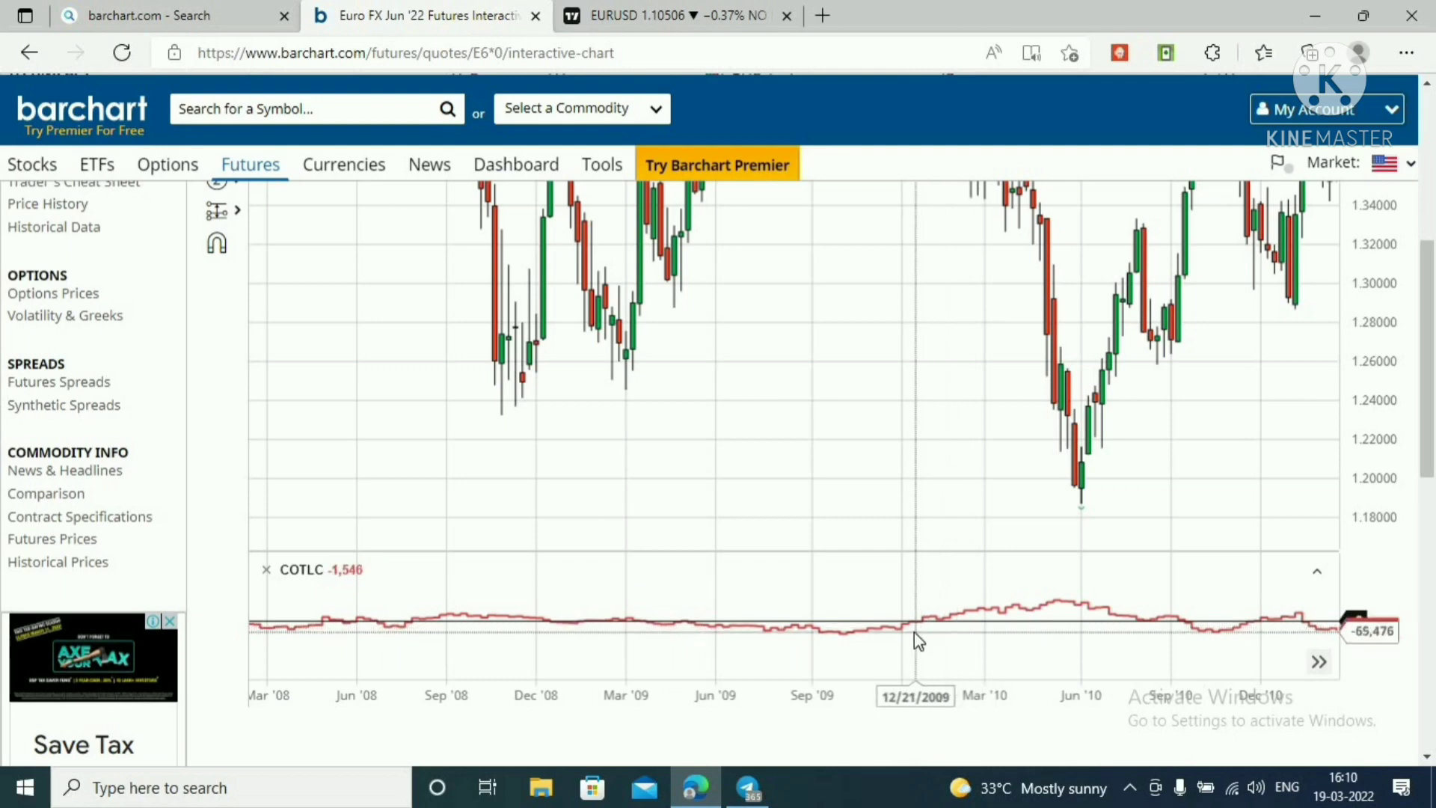
# Expand the COTLC pane's value scale and compare the December 2009 upward zero-line crossing with the price candles
pyautogui.moveTo(1358, 581); pyautogui.dragTo(1351, 548)
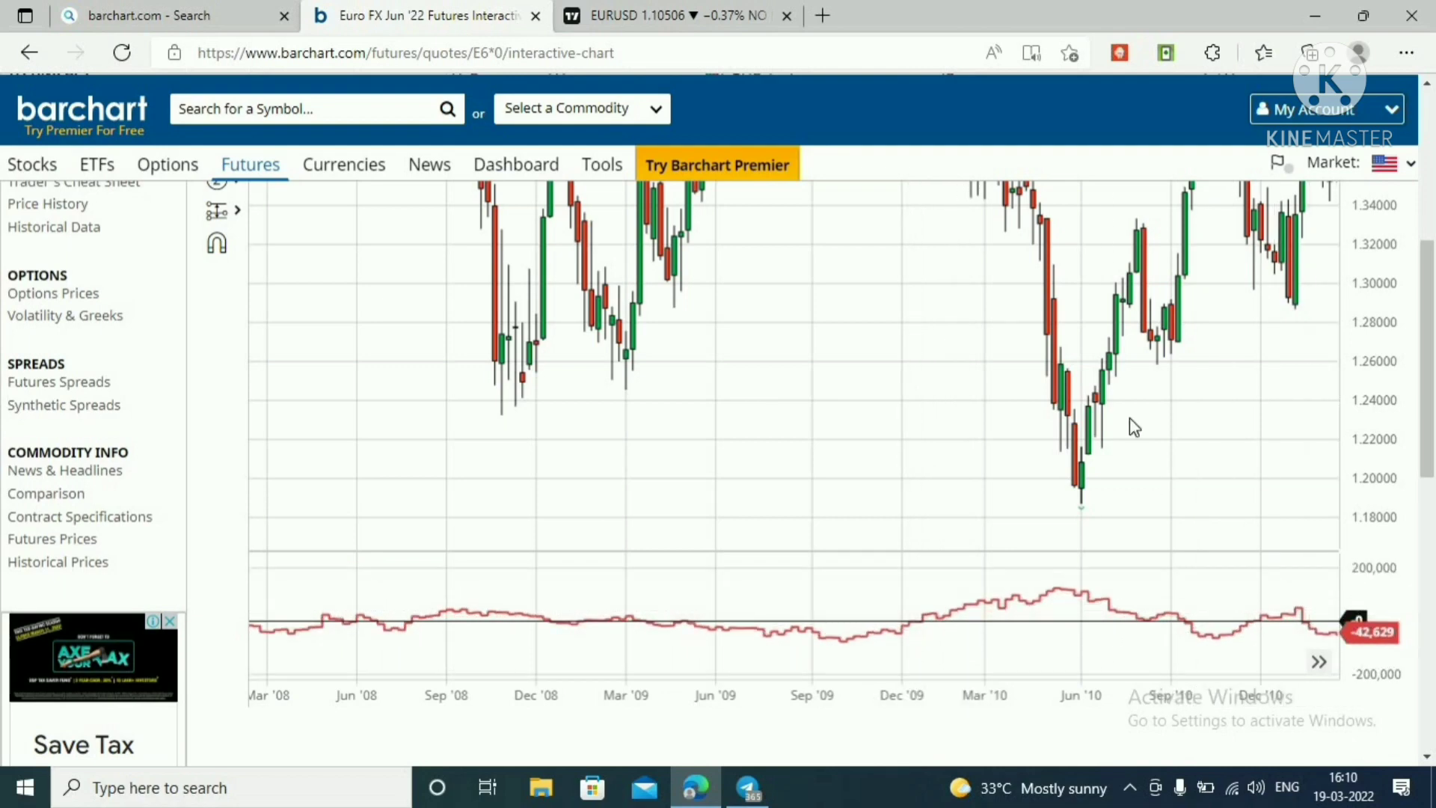
pyautogui.moveTo(1103, 440); pyautogui.dragTo(1071, 572)
pyautogui.moveTo(938, 437); pyautogui.dragTo(959, 576)
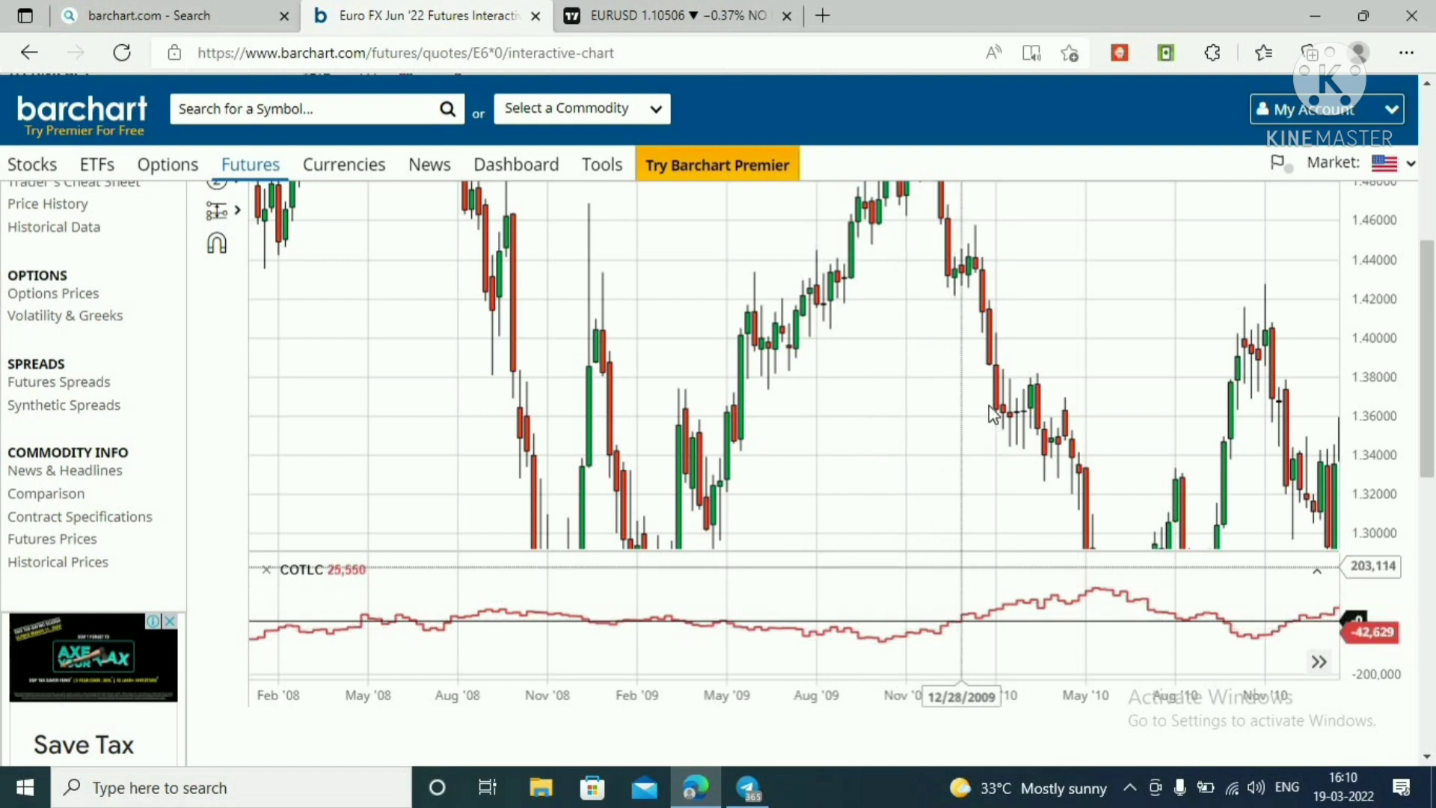
pyautogui.moveTo(988, 405); pyautogui.dragTo(969, 509)
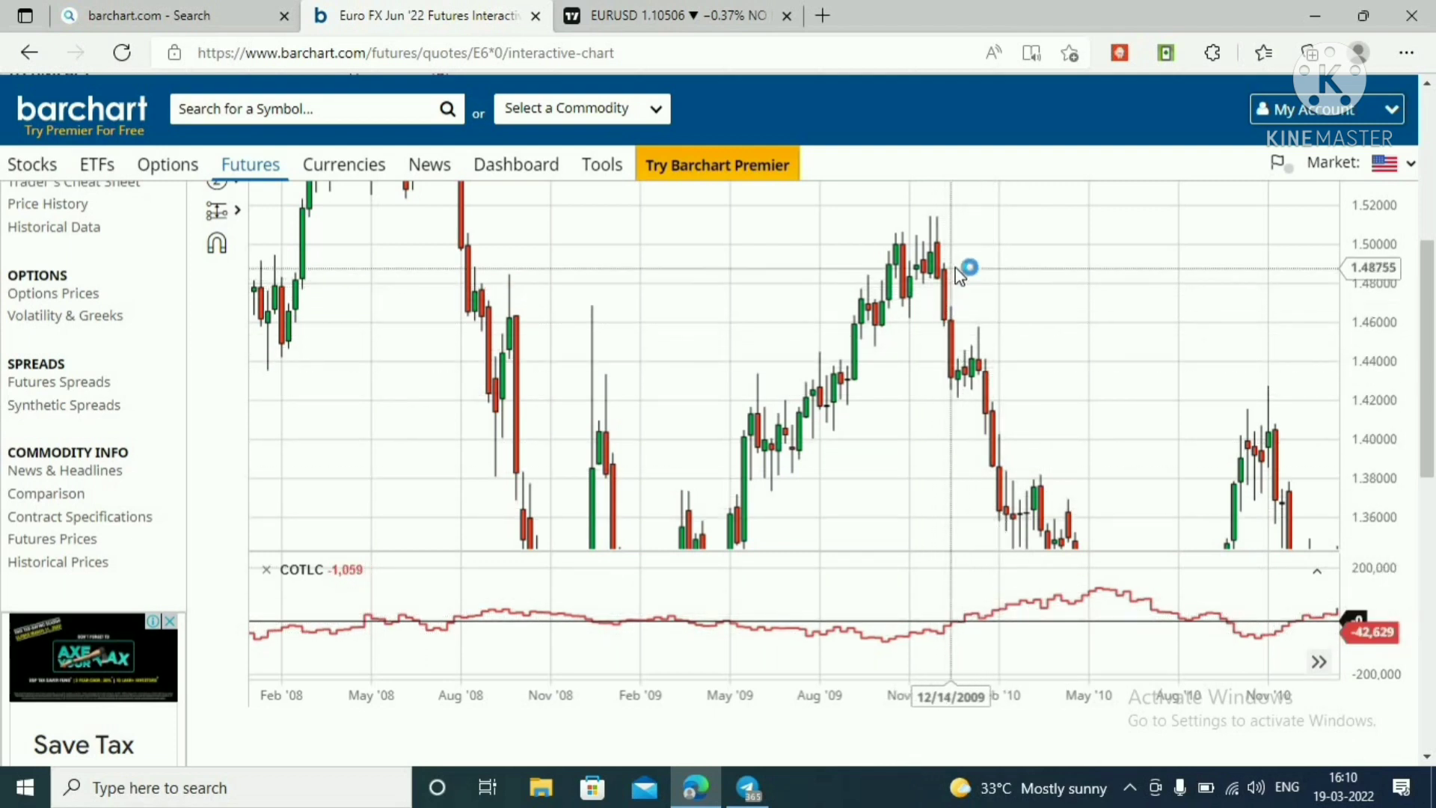
# Compress the price scale and examine the candles from the late-2009 peak into 2010 against the COTLC line
pyautogui.moveTo(1003, 316); pyautogui.dragTo(978, 231)
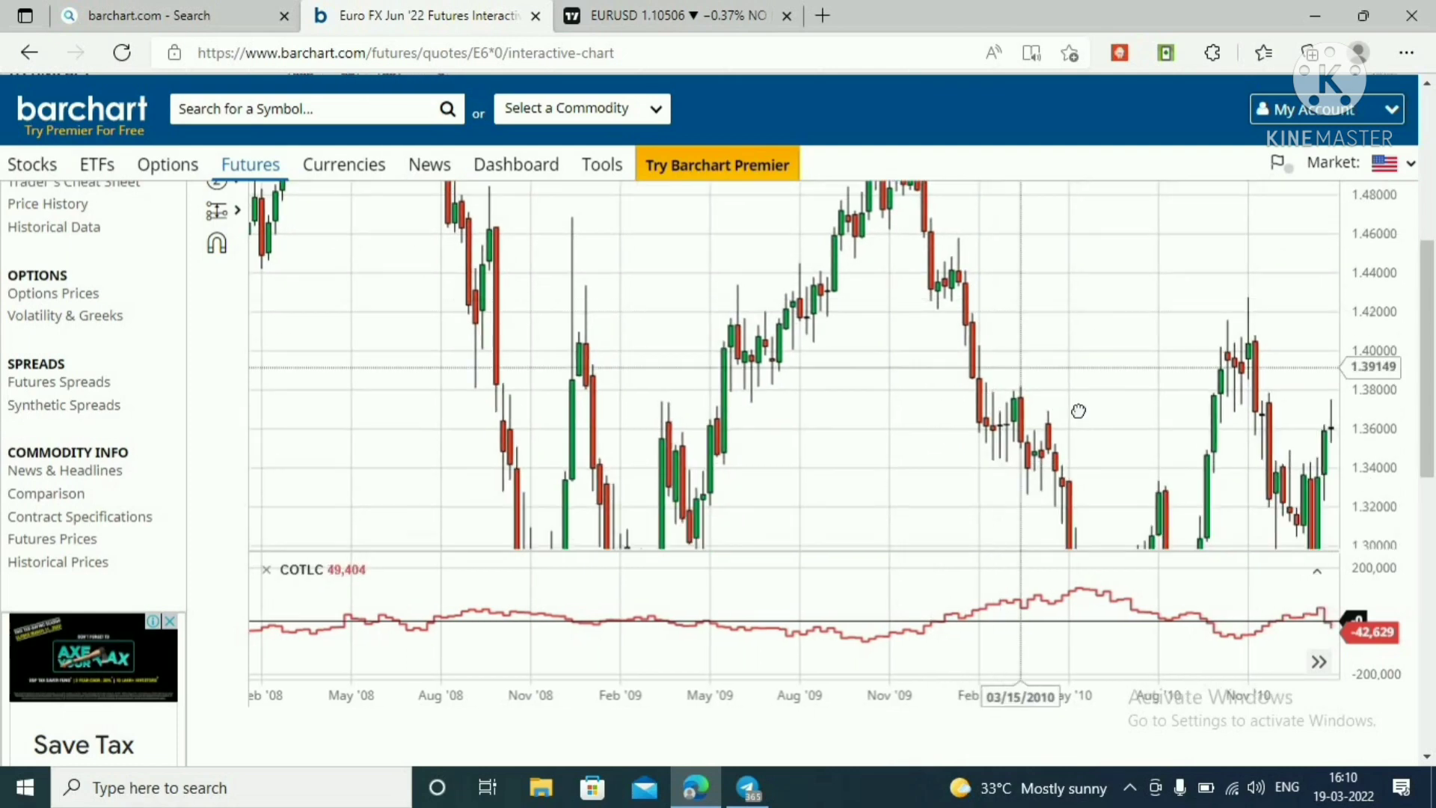
pyautogui.moveTo(1078, 410); pyautogui.dragTo(1027, 329)
pyautogui.moveTo(1008, 270); pyautogui.dragTo(932, 161)
pyautogui.moveTo(1116, 427); pyautogui.dragTo(1177, 420)
pyautogui.moveTo(1045, 287); pyautogui.dragTo(1180, 507)
pyautogui.moveTo(1363, 364); pyautogui.dragTo(1197, 423)
pyautogui.moveTo(1031, 323); pyautogui.dragTo(975, 299)
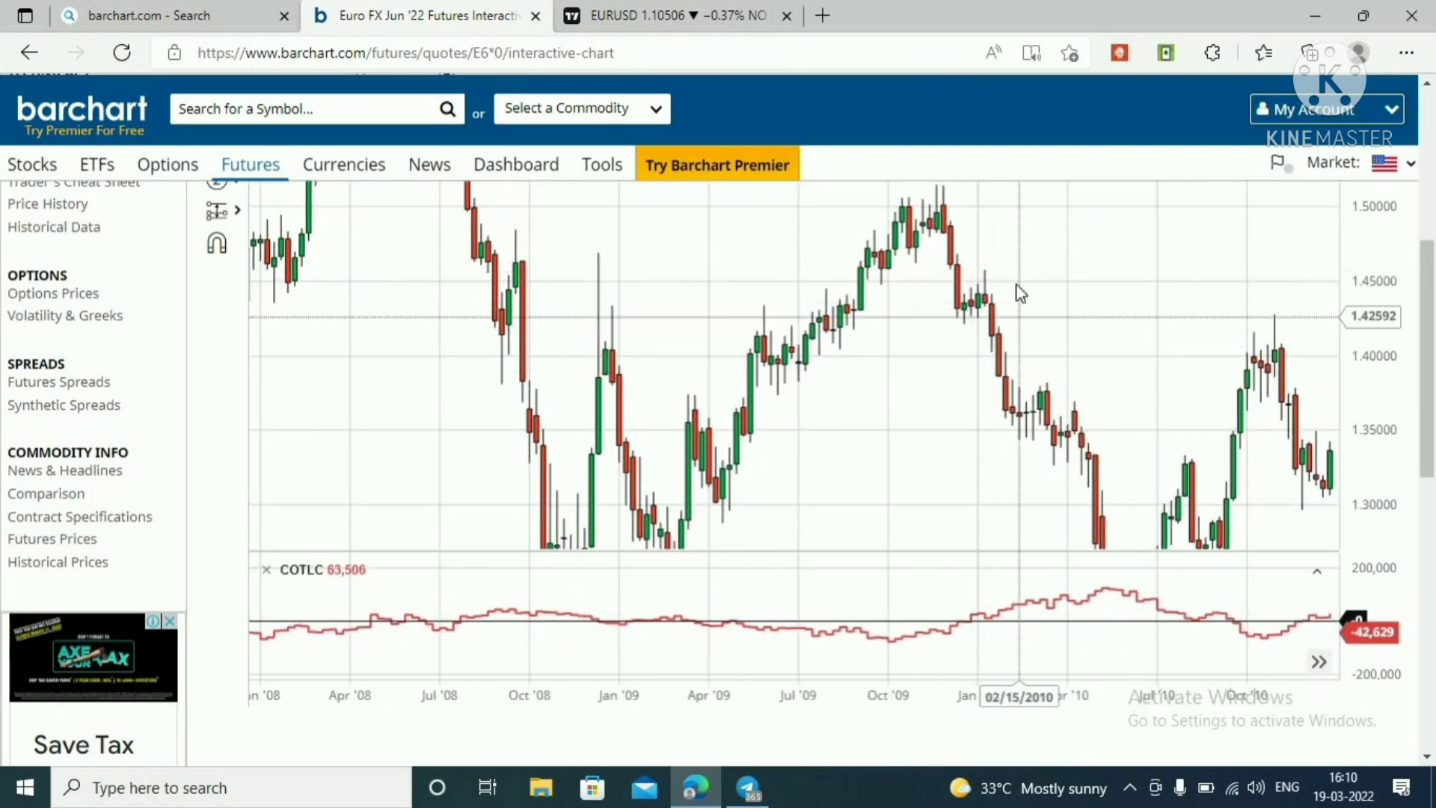
# Switch to the TradingView chart and check the Case 1 diagram's upward zero-line crossing and sell sign
pyautogui.click(761, 18)
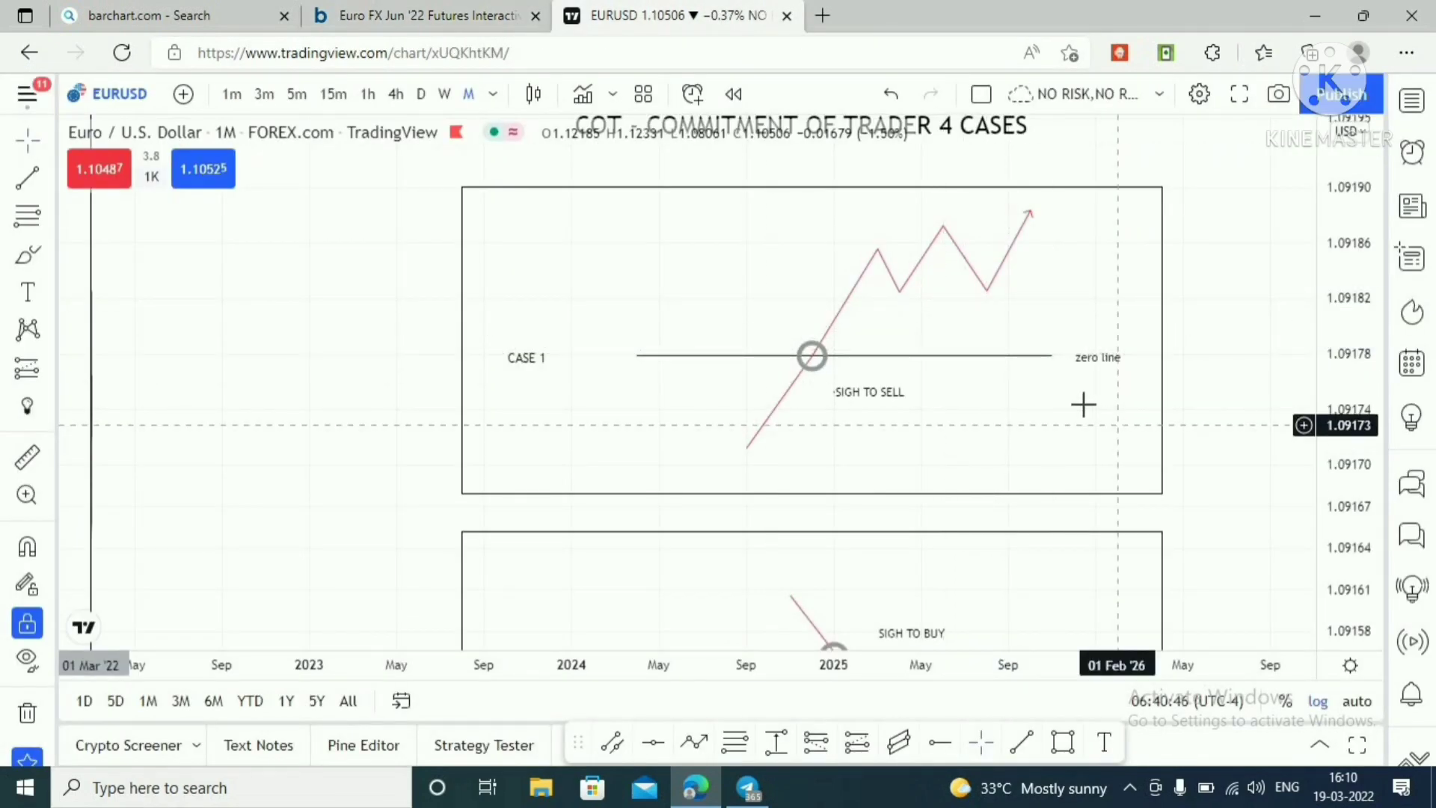
pyautogui.click(746, 450)
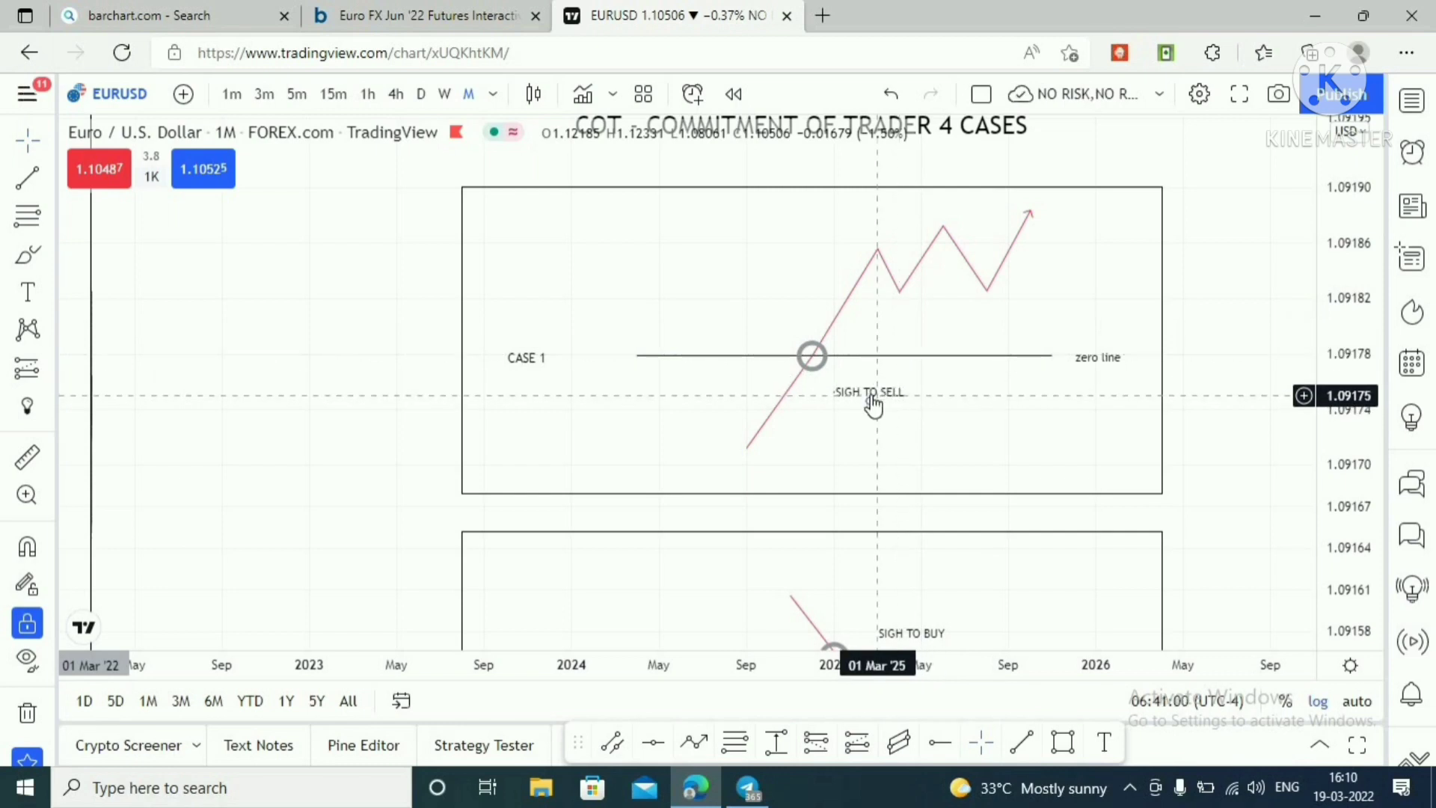
pyautogui.click(725, 186)
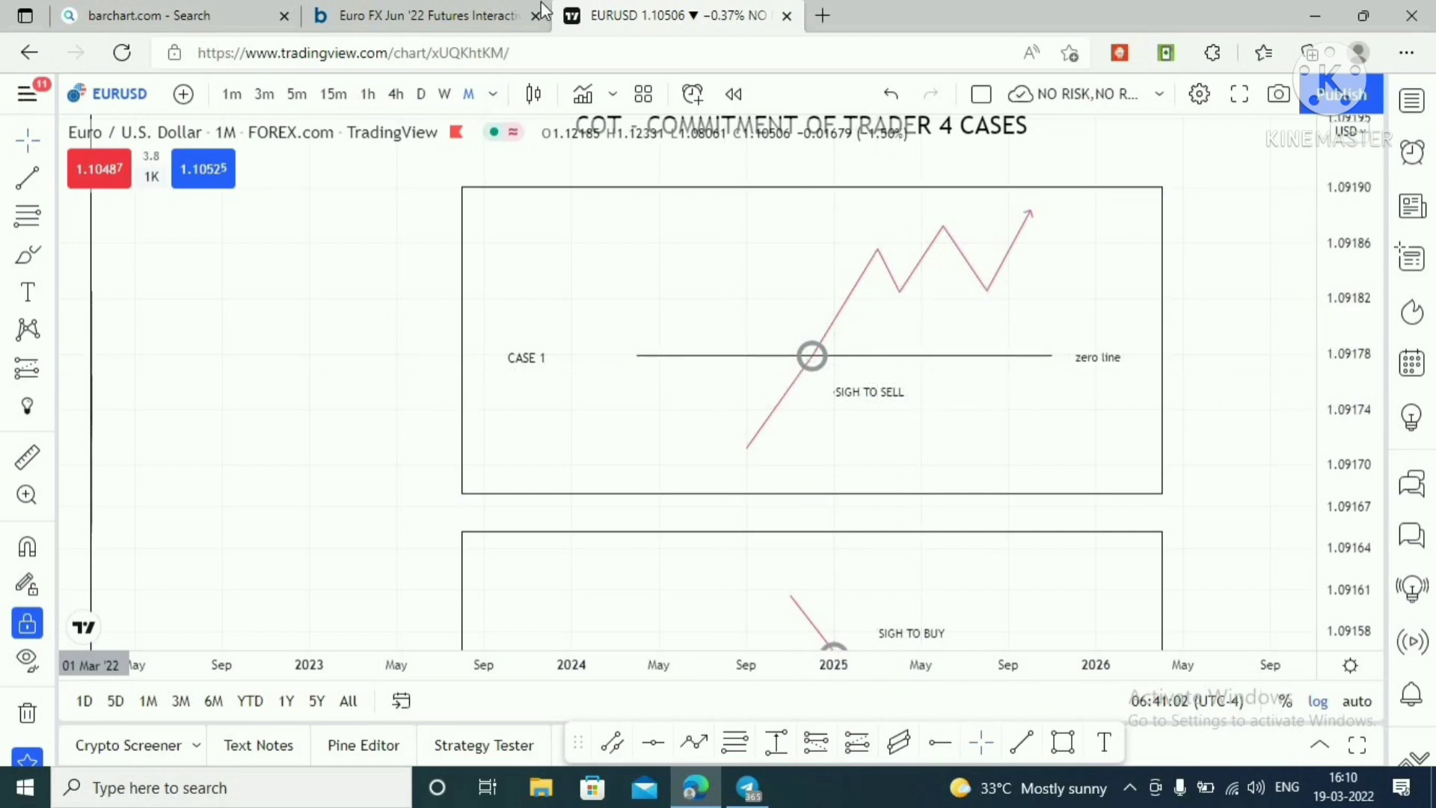
# Switch to the Barchart chart and compare price from the late-2009 upward COTLC crossing to the June 2010 low with Case 1
pyautogui.click(419, 15)
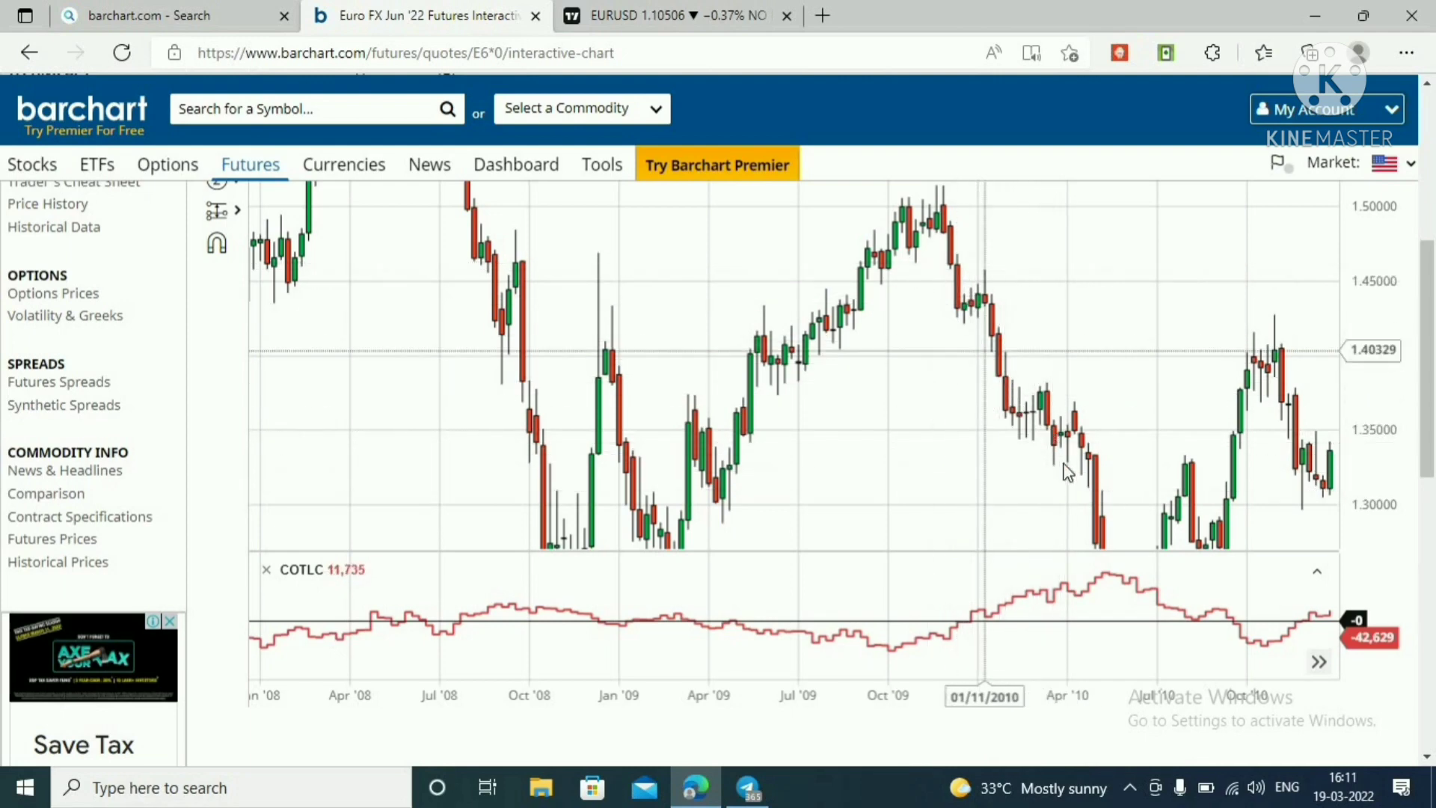
pyautogui.moveTo(1116, 460); pyautogui.dragTo(1106, 502)
pyautogui.moveTo(971, 333); pyautogui.dragTo(1042, 337)
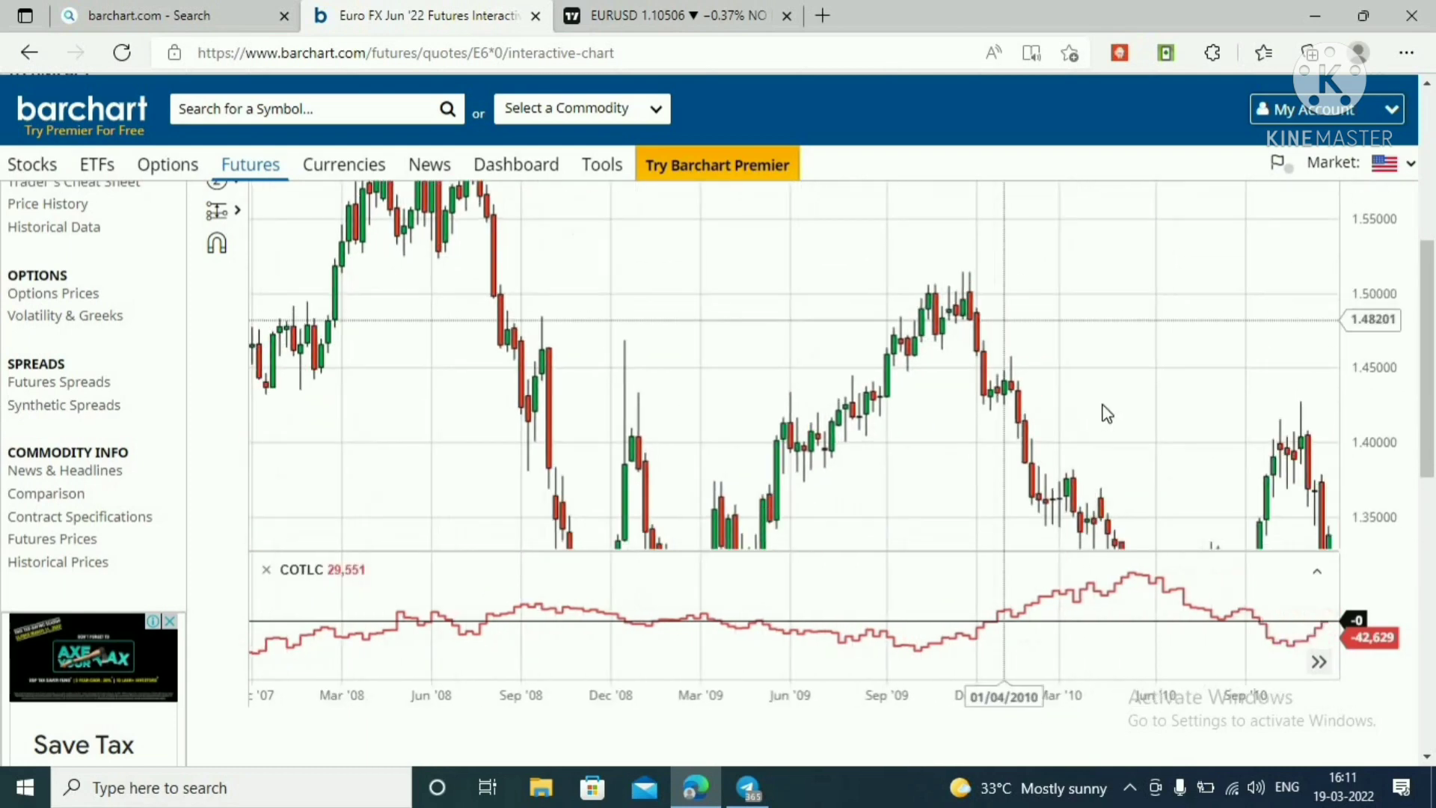
pyautogui.moveTo(1104, 422); pyautogui.dragTo(868, 222)
pyautogui.moveTo(1071, 479); pyautogui.dragTo(962, 318)
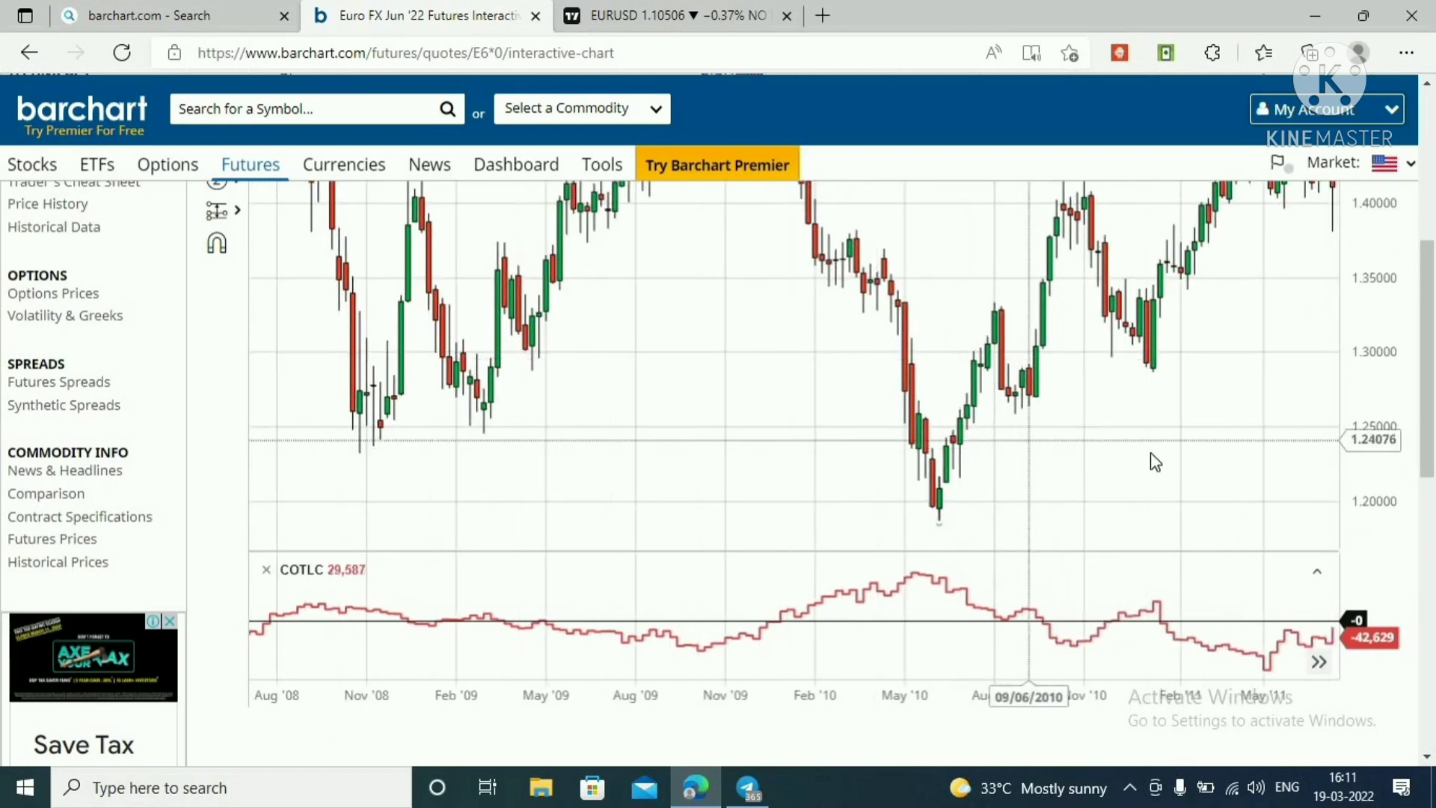
pyautogui.moveTo(1163, 408); pyautogui.dragTo(1024, 442)
pyautogui.moveTo(845, 328); pyautogui.dragTo(1032, 362)
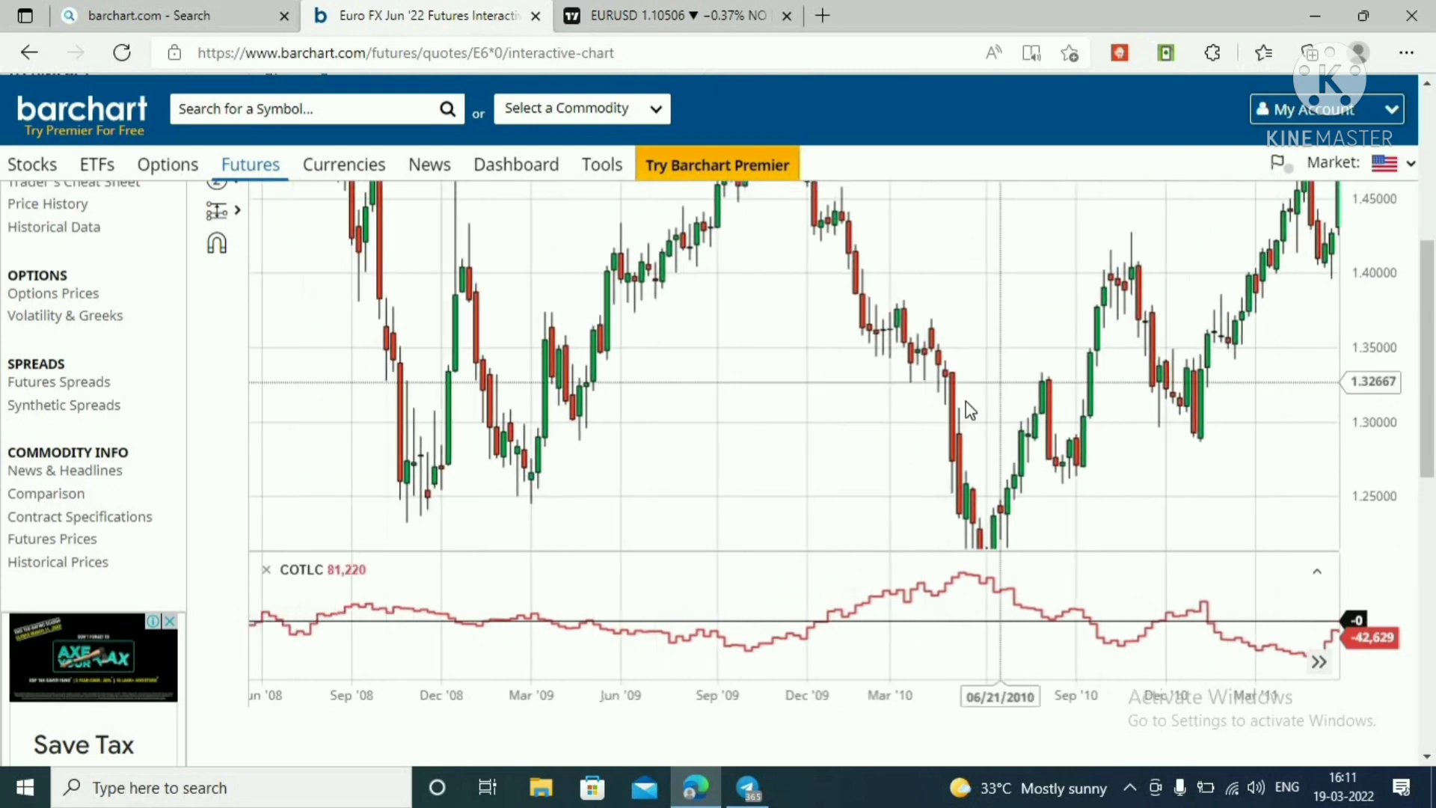
pyautogui.moveTo(900, 311); pyautogui.dragTo(824, 536)
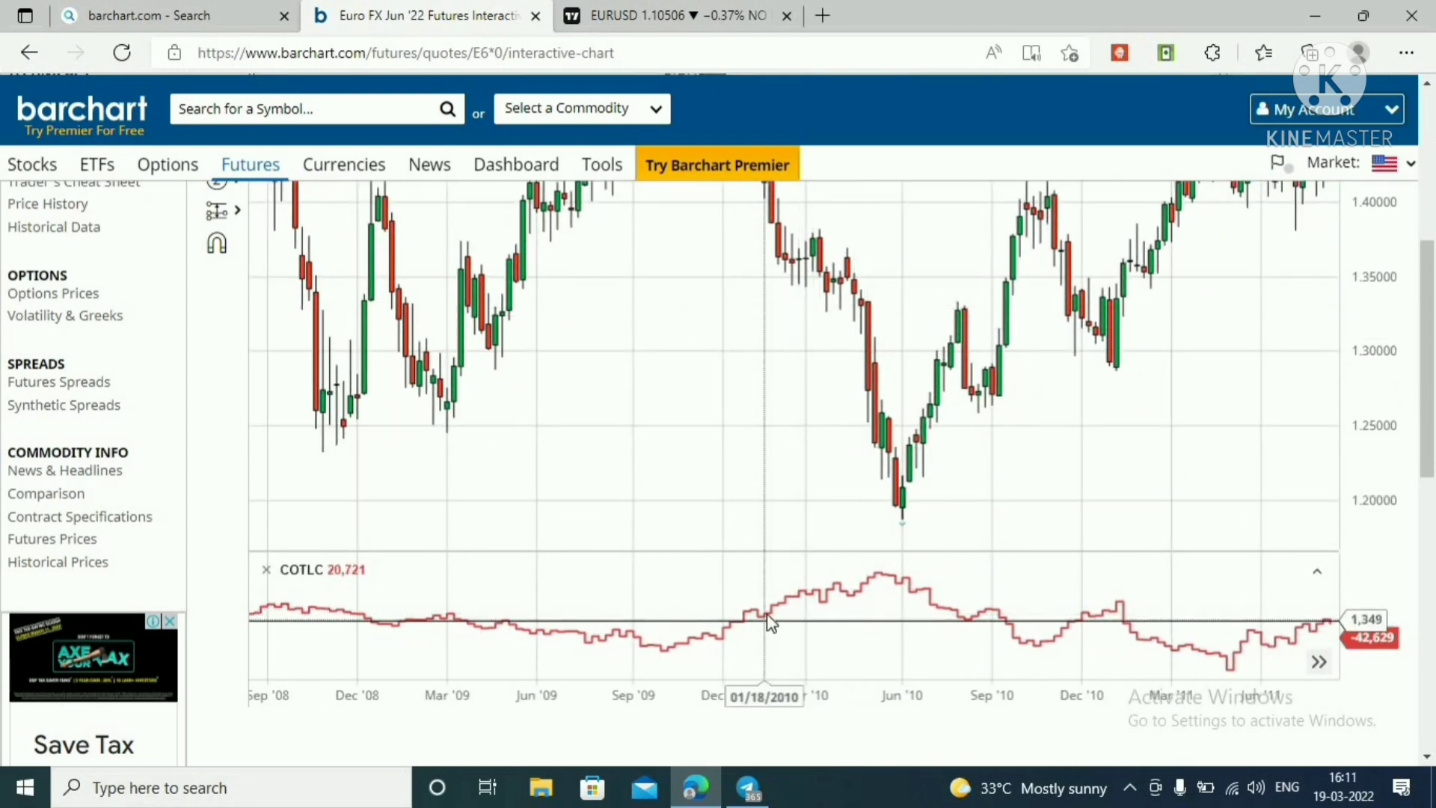
pyautogui.click(826, 598)
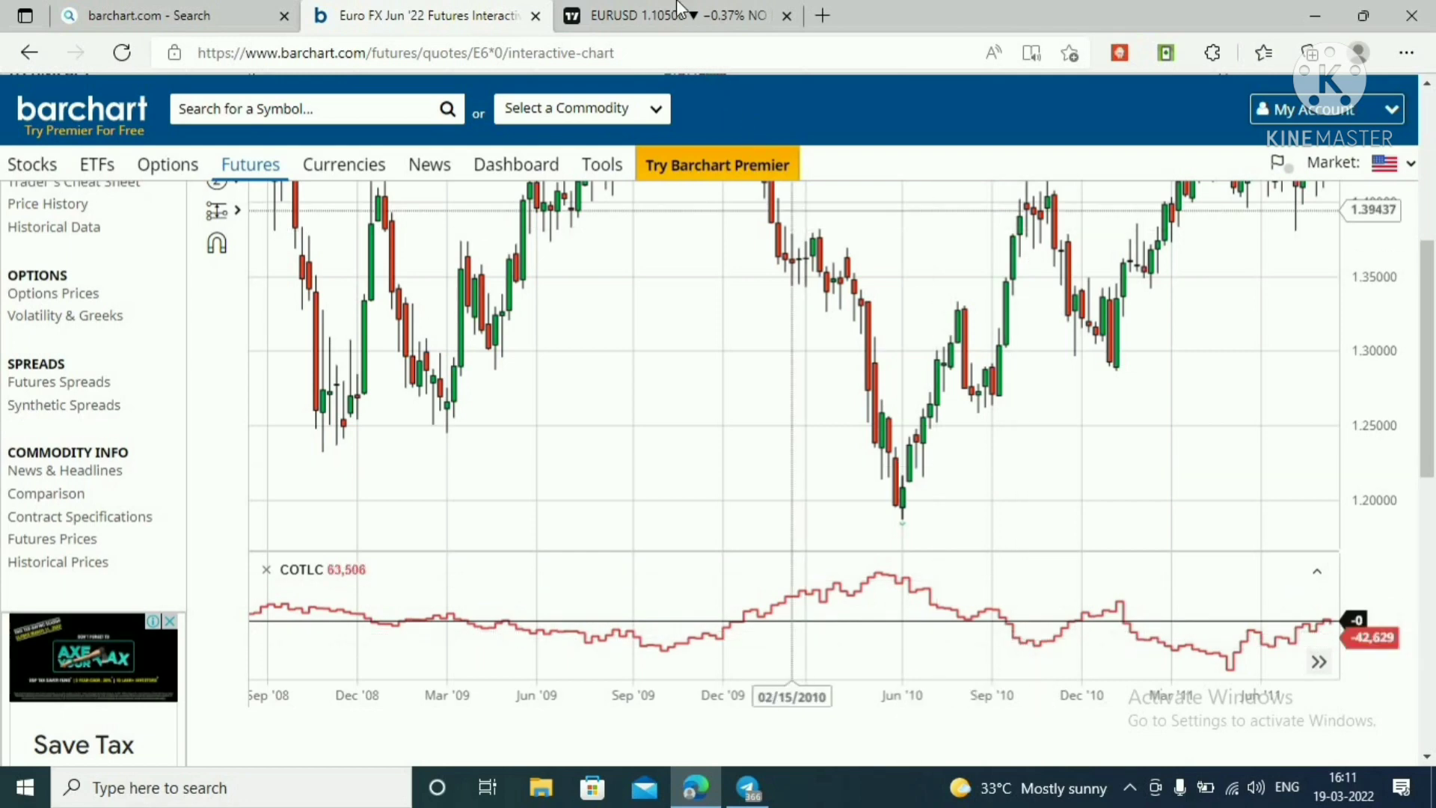
# Switch to the TradingView chart and enlarge the Case 2 diagram to examine its downward zero-line crossing and buy sign
pyautogui.click(653, 14)
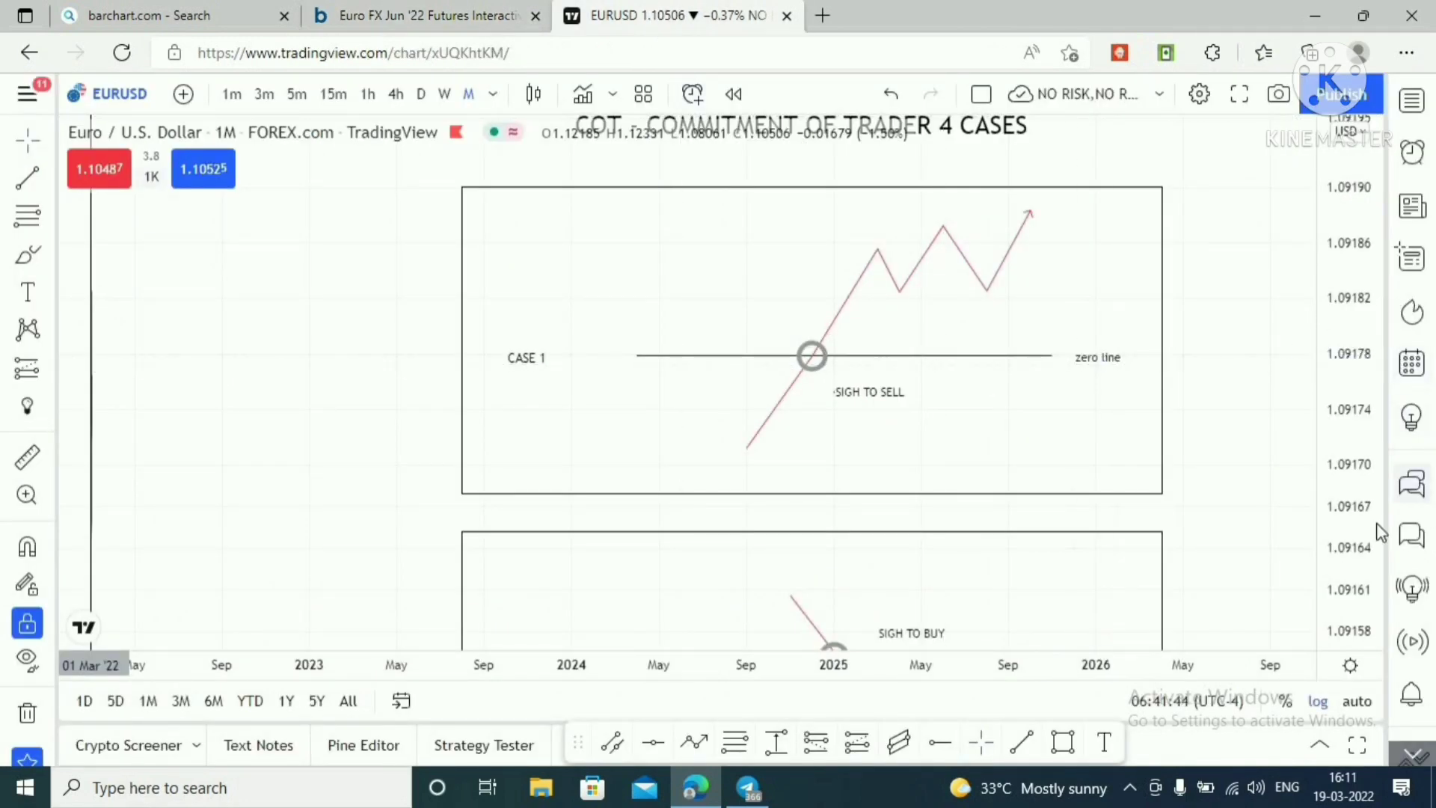
pyautogui.moveTo(1249, 549); pyautogui.dragTo(1238, 428)
pyautogui.moveTo(1235, 522); pyautogui.dragTo(1235, 414)
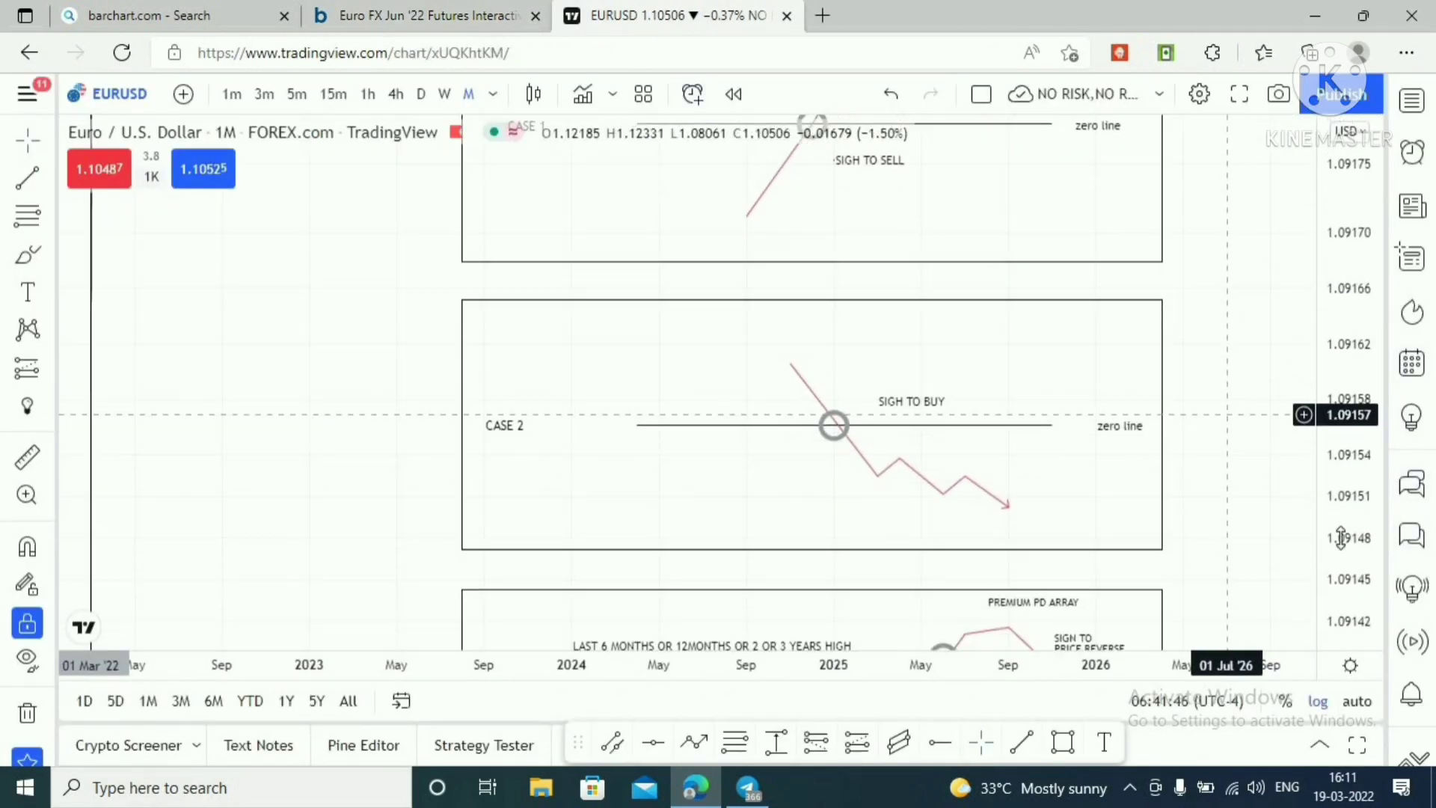
pyautogui.moveTo(1339, 537); pyautogui.dragTo(1341, 449)
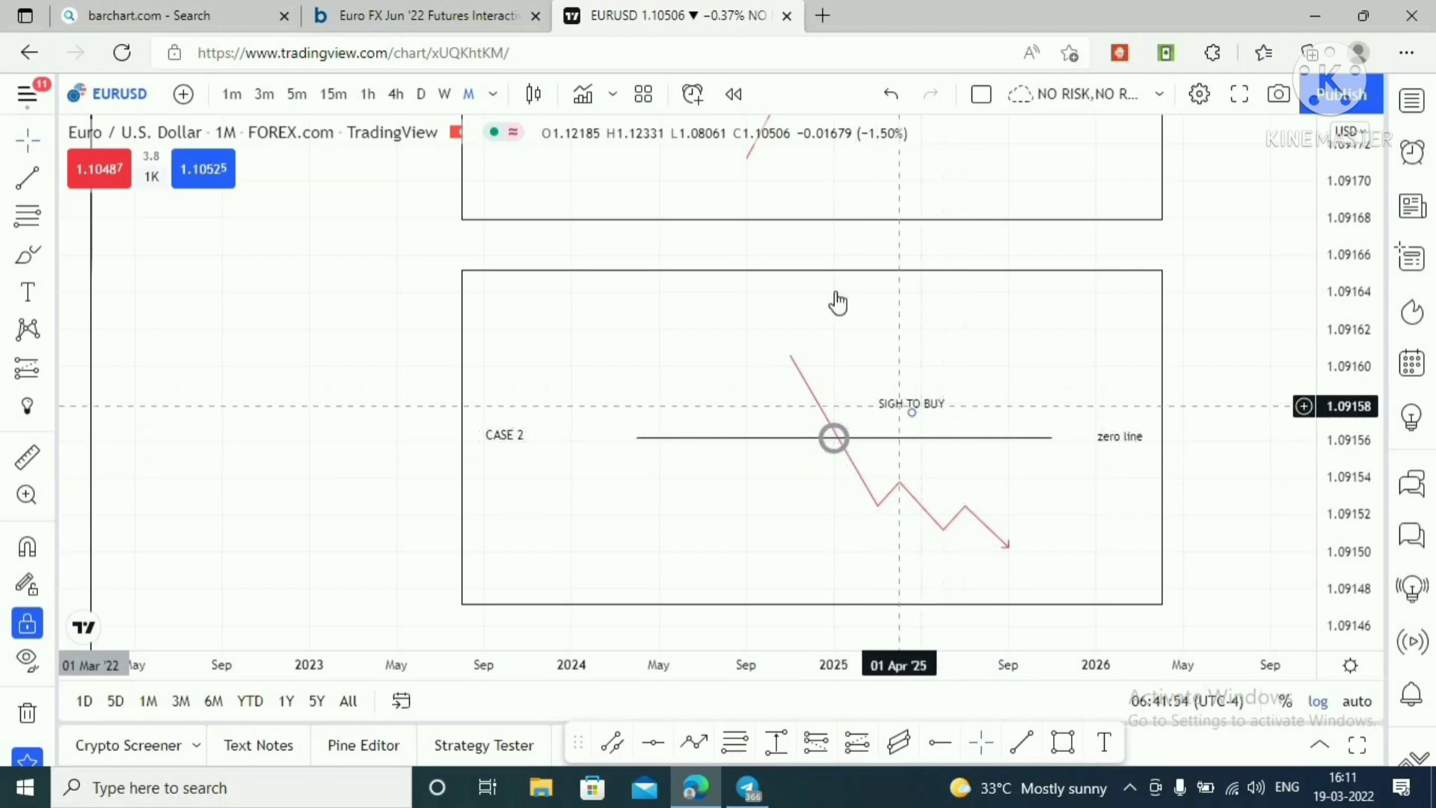
# Switch to the Barchart chart and examine price around the September 2010 and January 2011 downward COTLC zero-line crossings
pyautogui.click(444, 22)
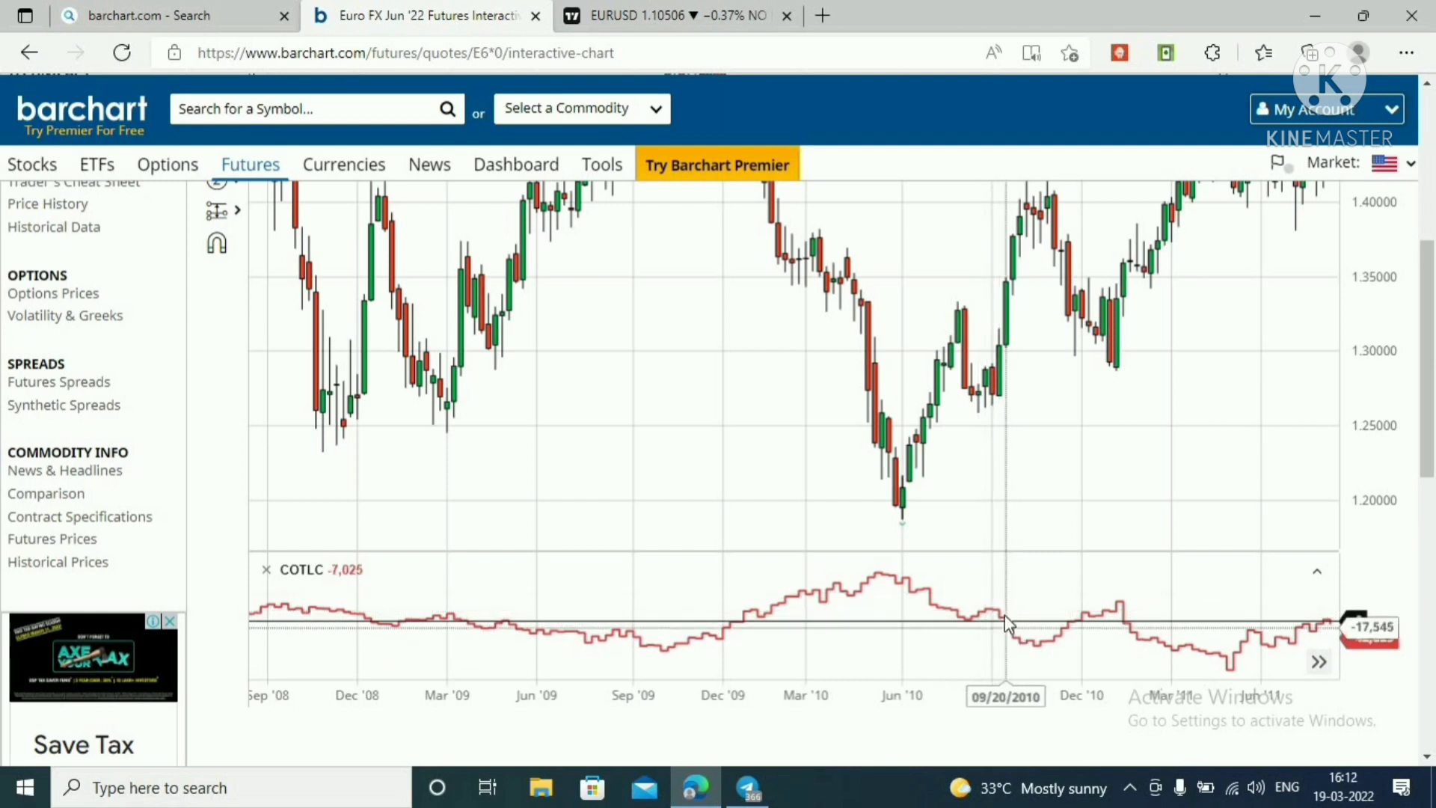
pyautogui.moveTo(1051, 402); pyautogui.dragTo(1050, 525)
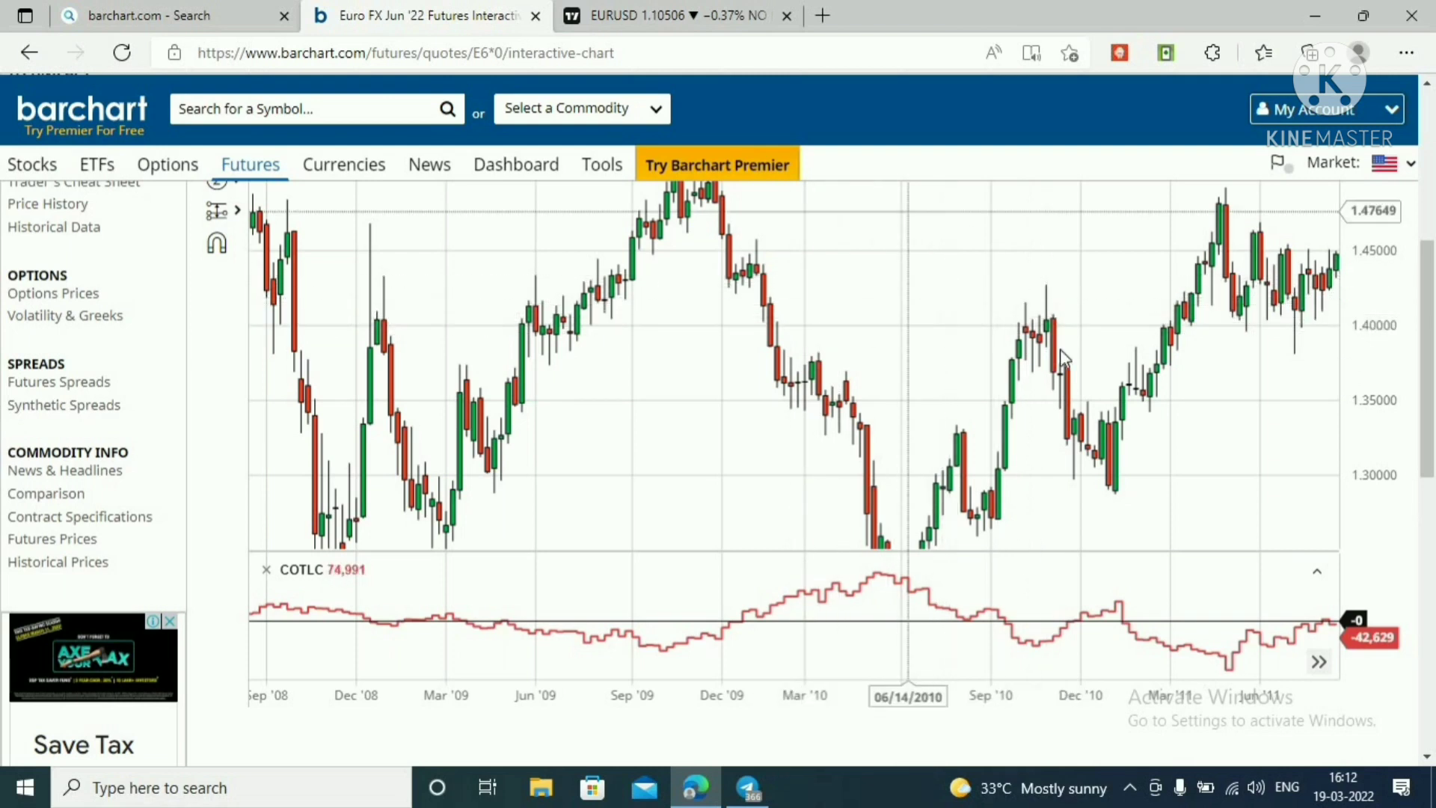
pyautogui.moveTo(1053, 427); pyautogui.dragTo(1051, 320)
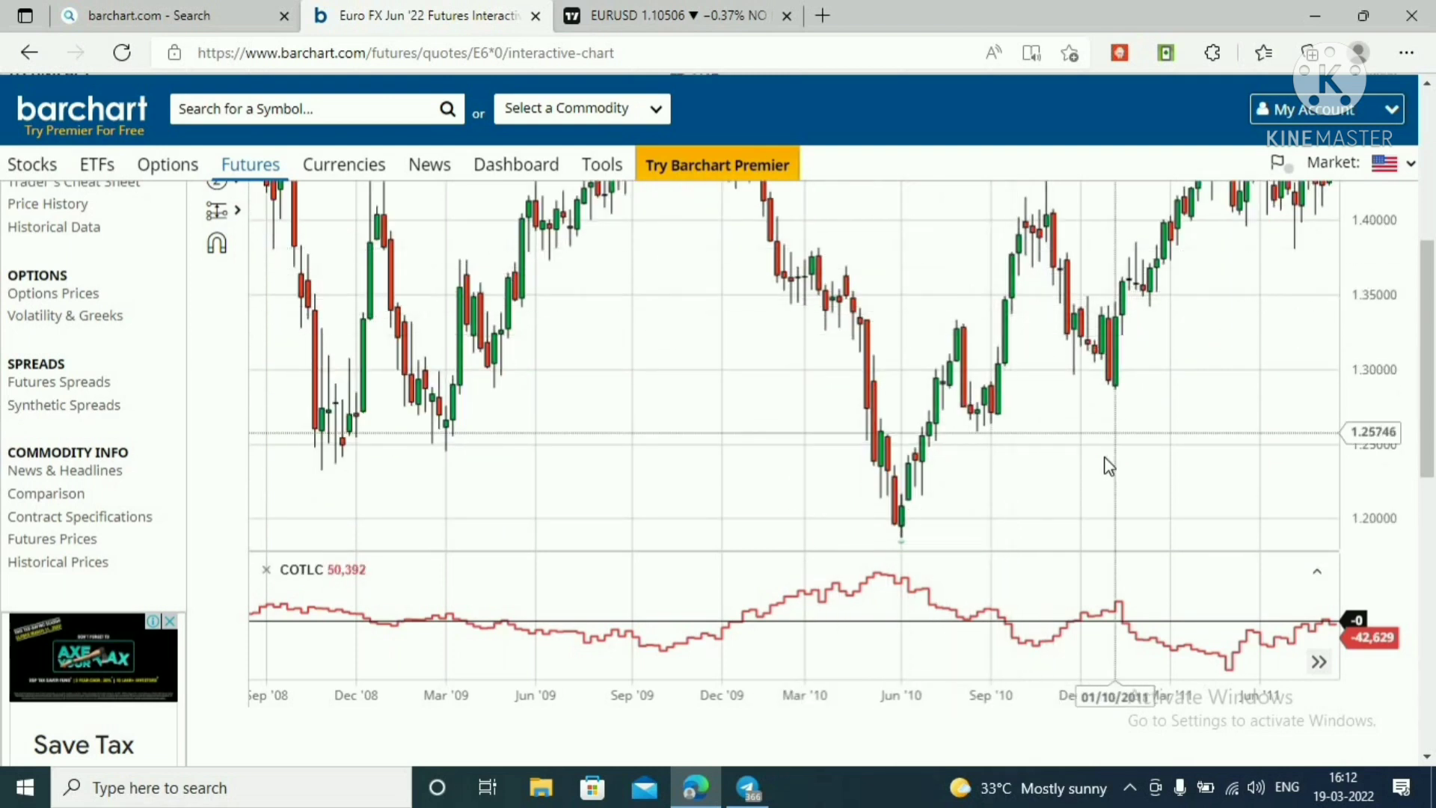
pyautogui.moveTo(1093, 448); pyautogui.dragTo(1084, 407)
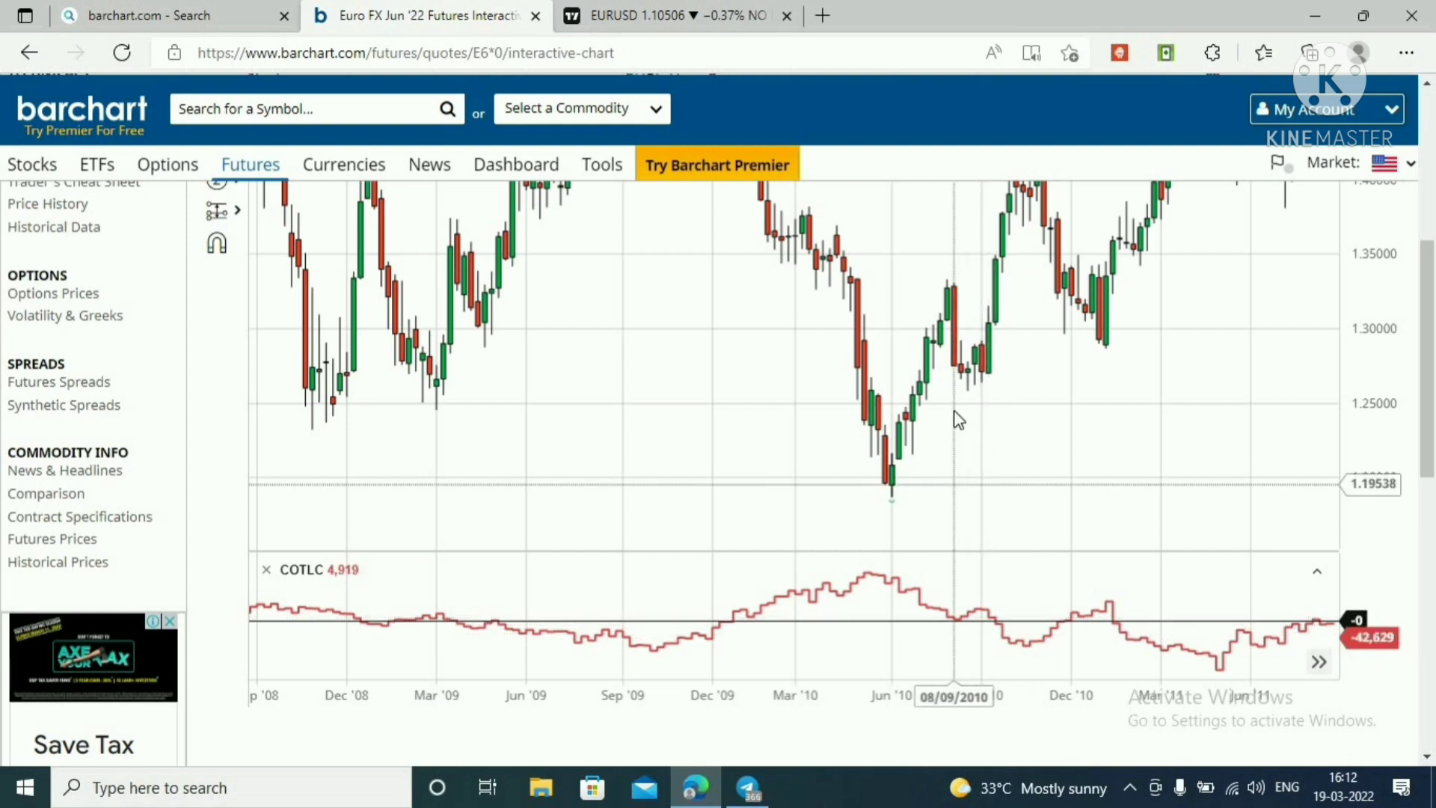
pyautogui.moveTo(1030, 393); pyautogui.dragTo(1025, 461)
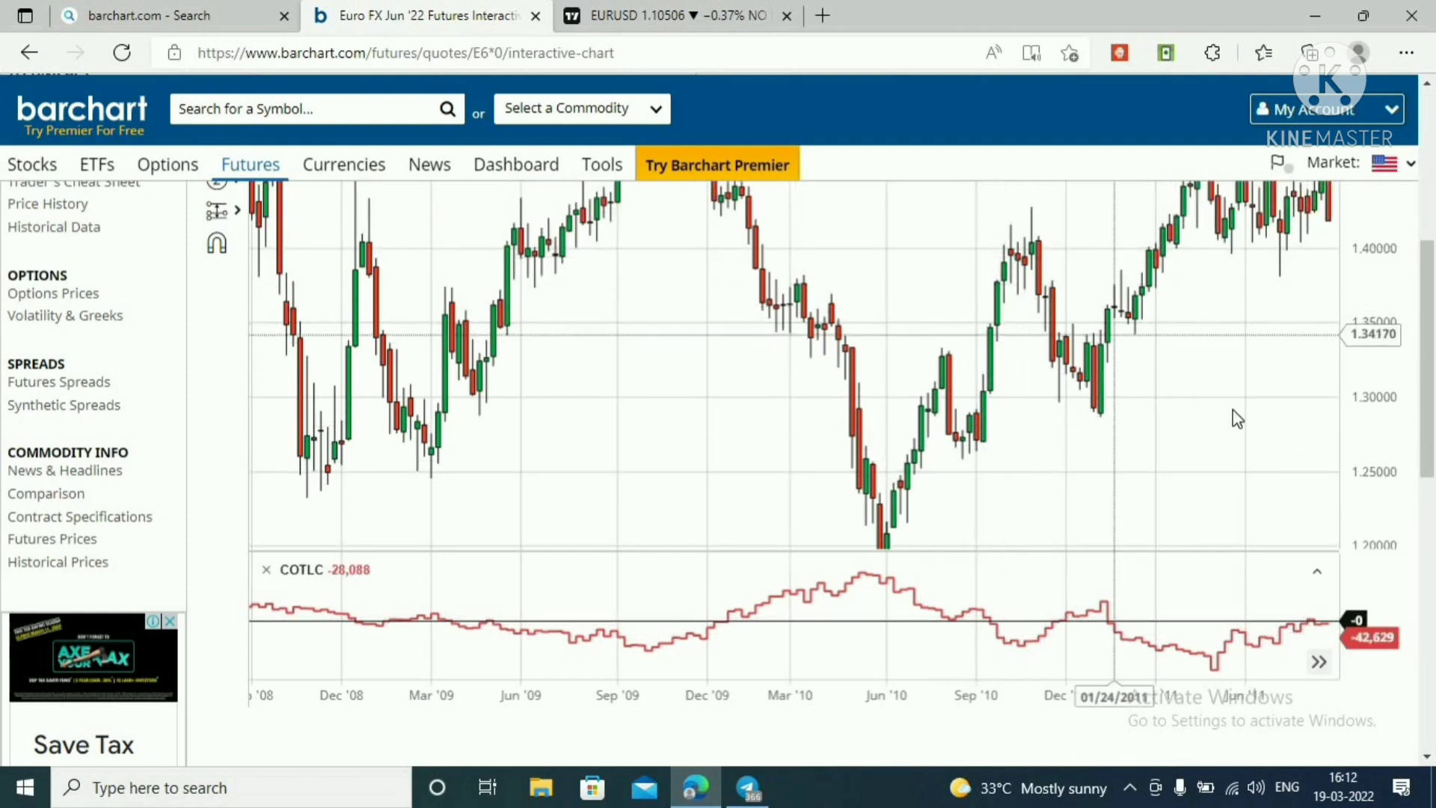
pyautogui.moveTo(1231, 416); pyautogui.dragTo(1083, 396)
pyautogui.moveTo(1030, 323); pyautogui.dragTo(1021, 359)
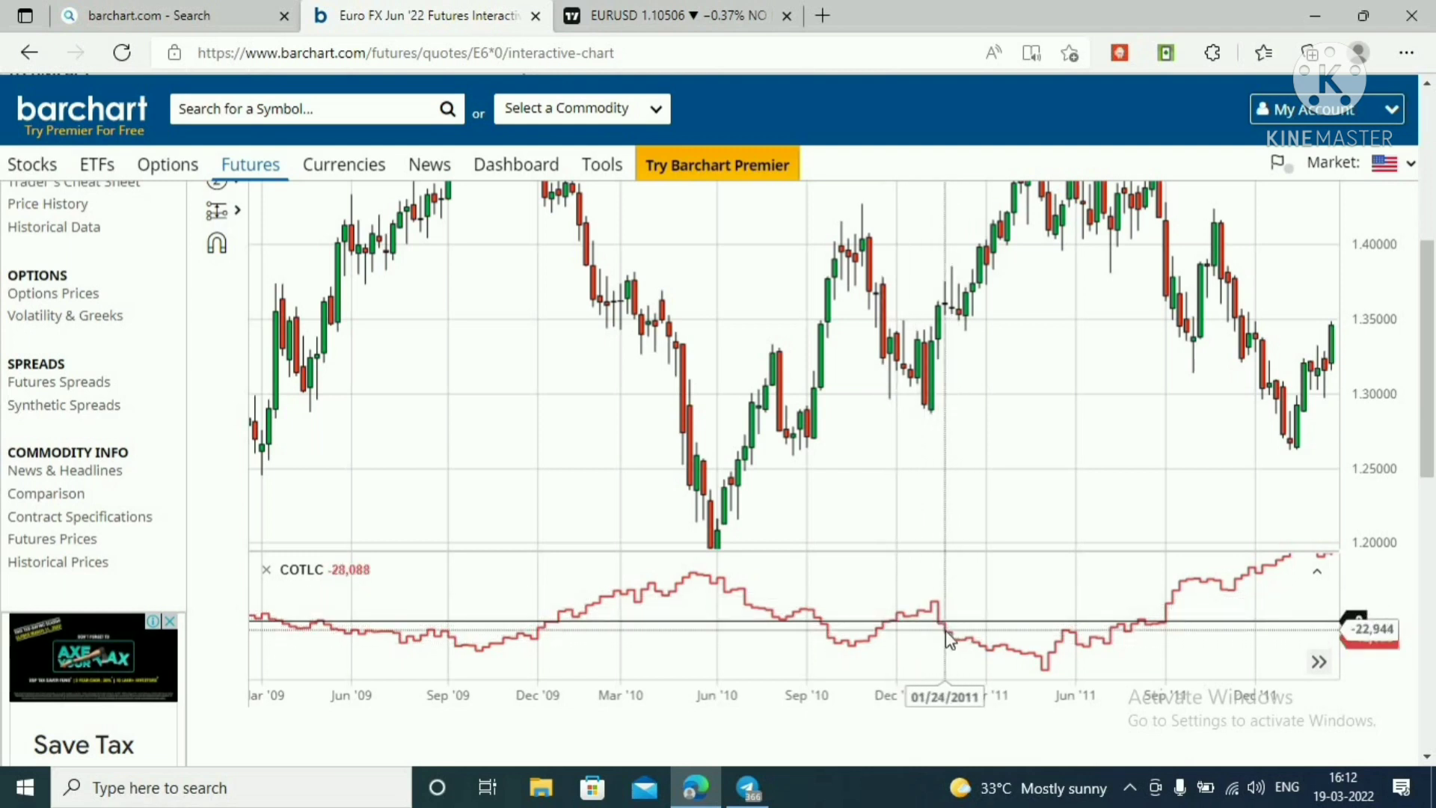
# Compare the TradingView Case 2 buy diagram with Barchart's price and COTLC movement after the January 2011 crossing
pyautogui.click(743, 14)
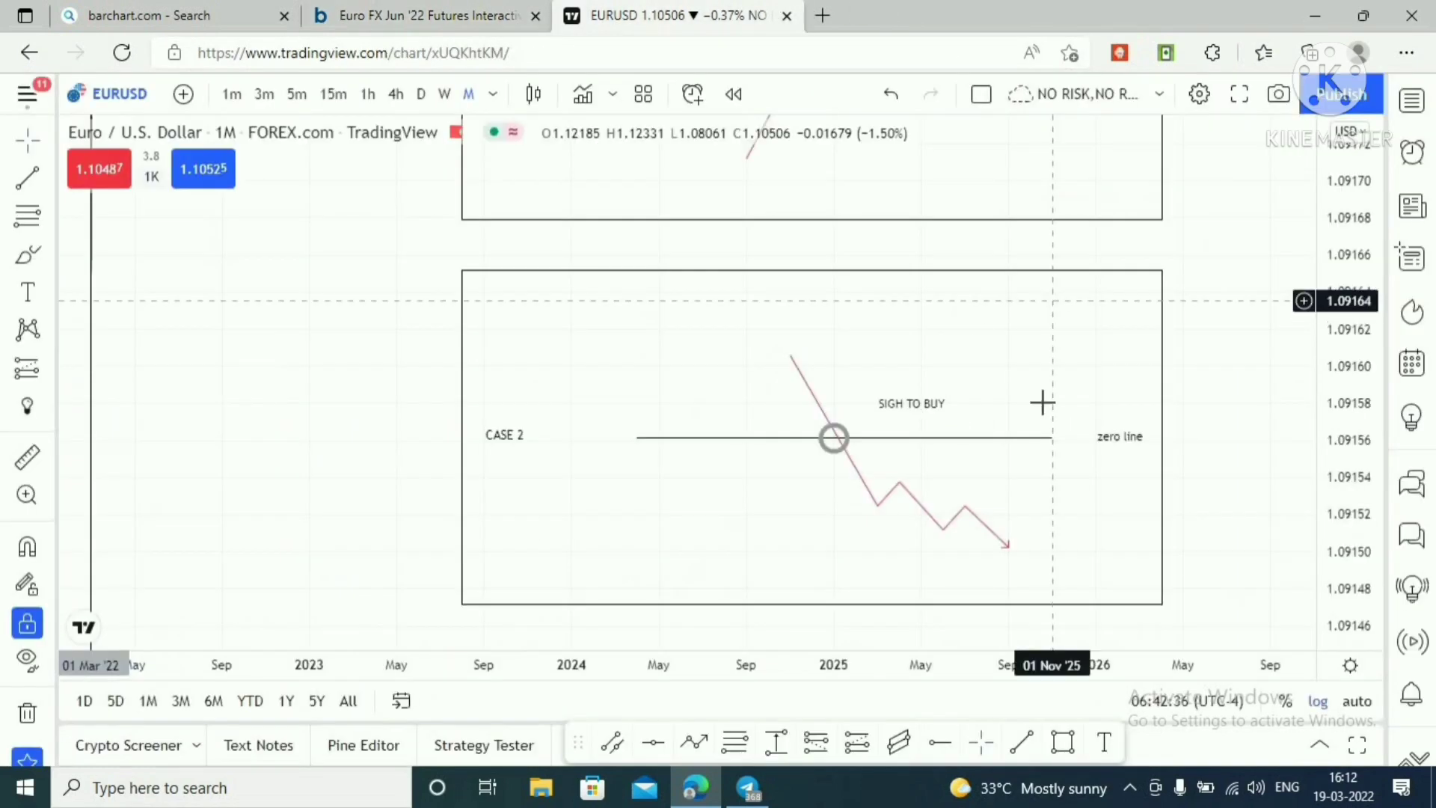
pyautogui.click(404, 16)
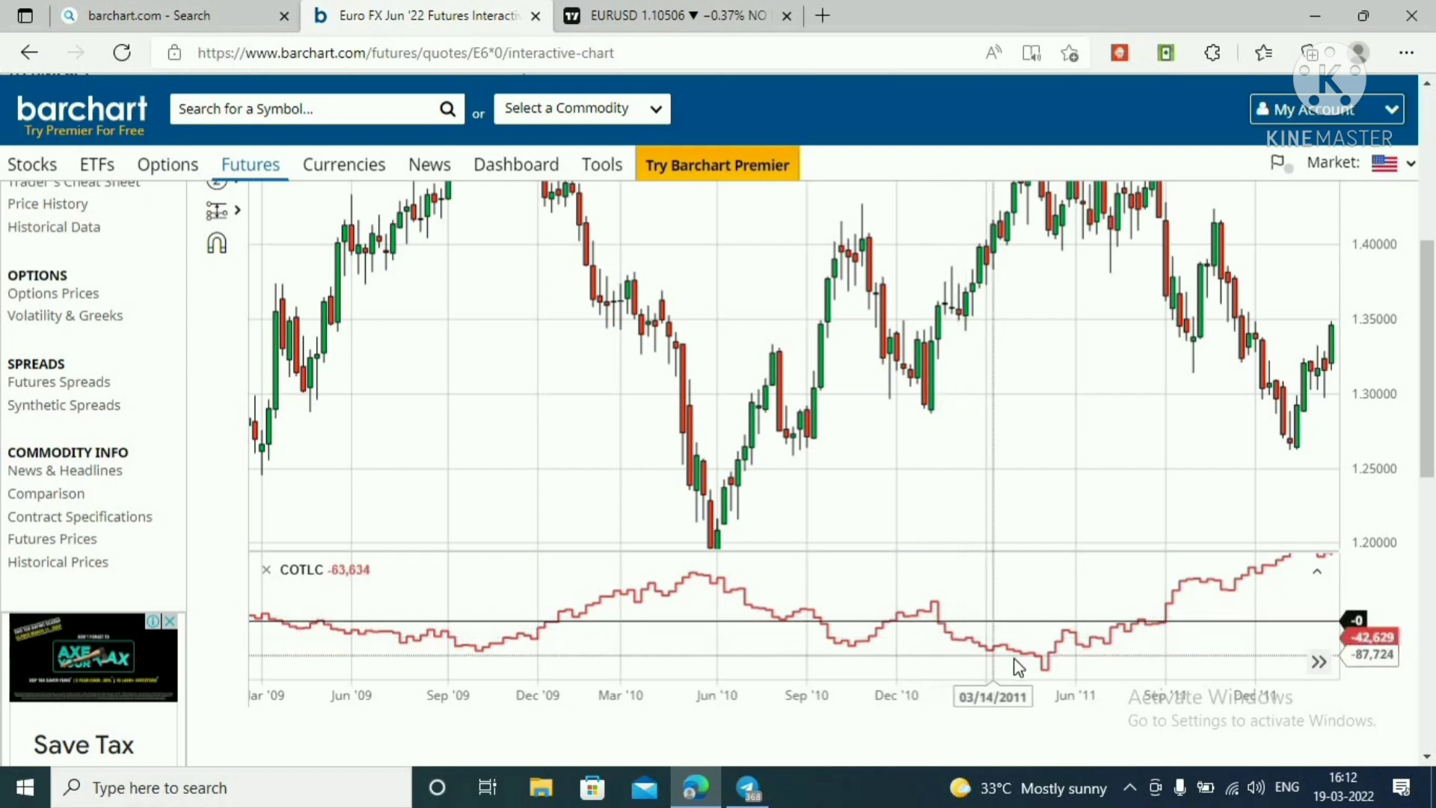
pyautogui.moveTo(955, 501); pyautogui.dragTo(944, 348)
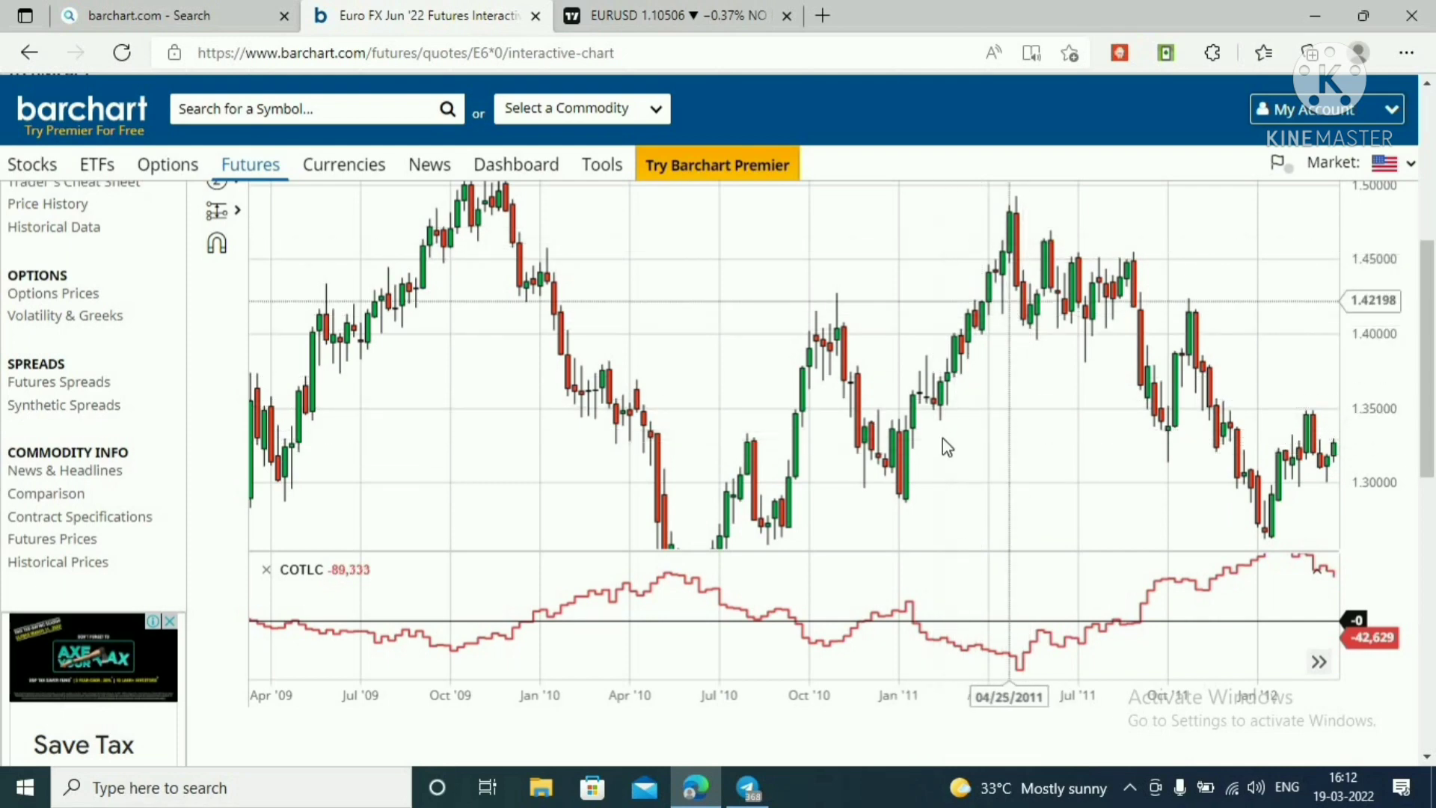
pyautogui.click(642, 16)
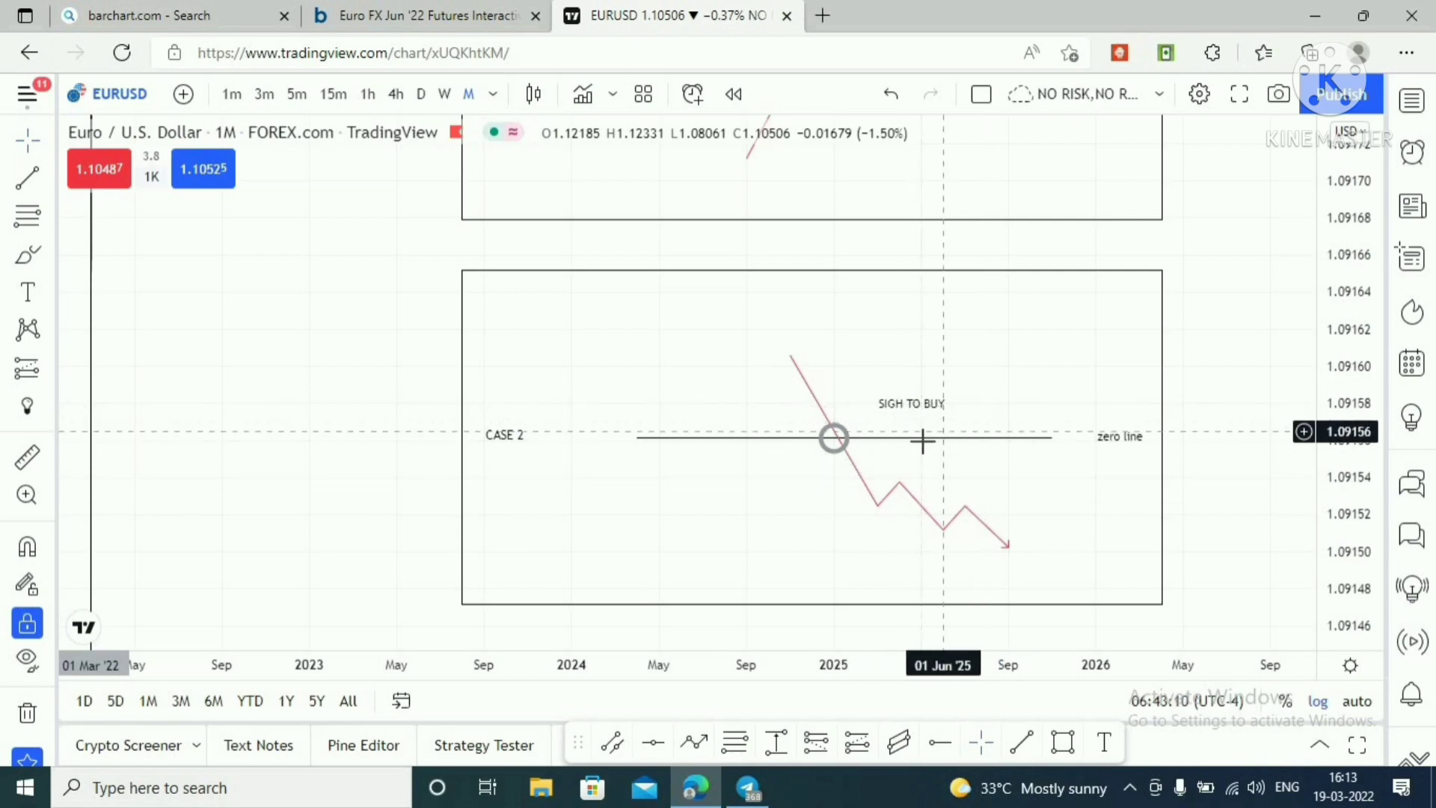
# Switch to the Barchart chart and examine price after the January 2011 downward and September 2011 upward COTLC zero-line crossings
pyautogui.click(377, 18)
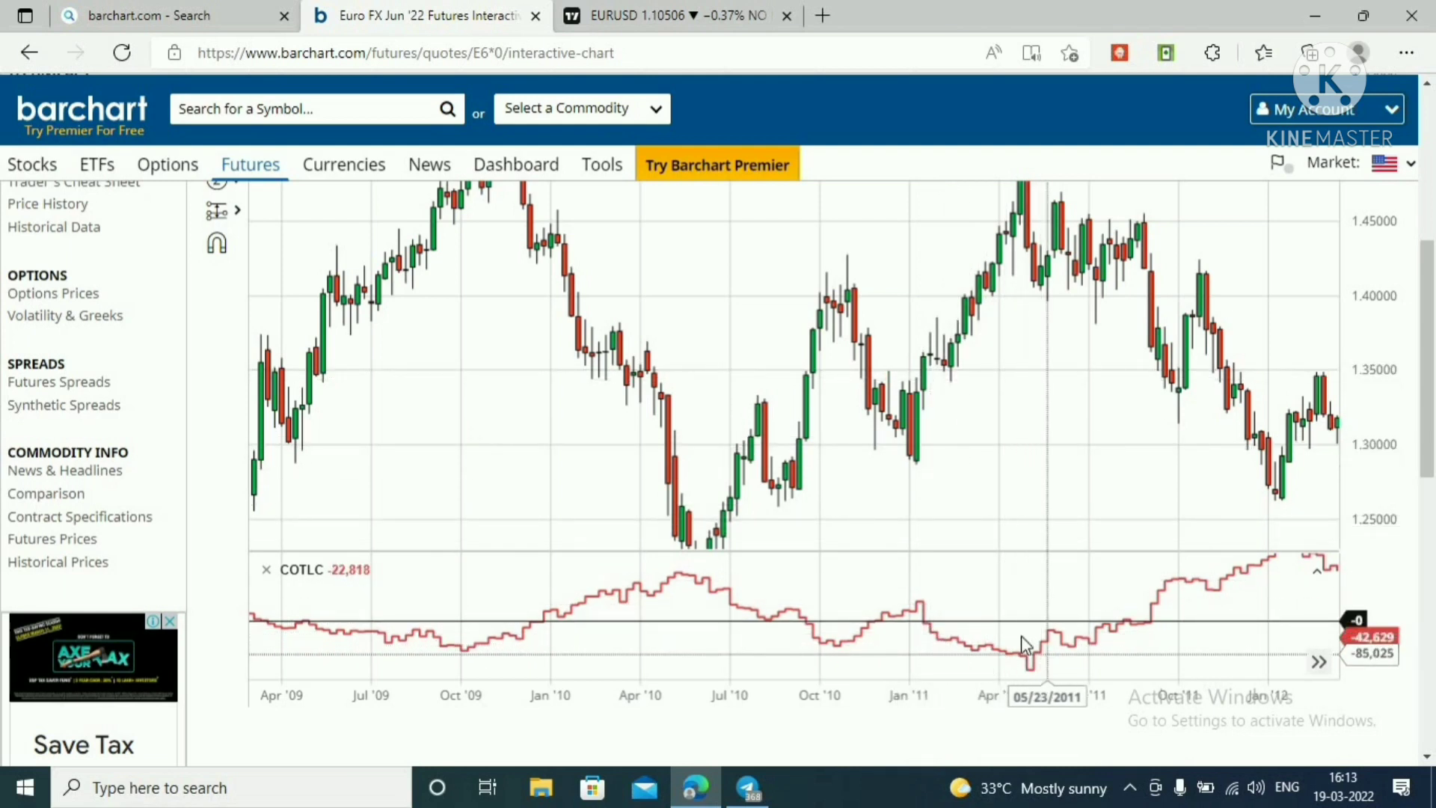
pyautogui.moveTo(974, 506); pyautogui.dragTo(984, 594)
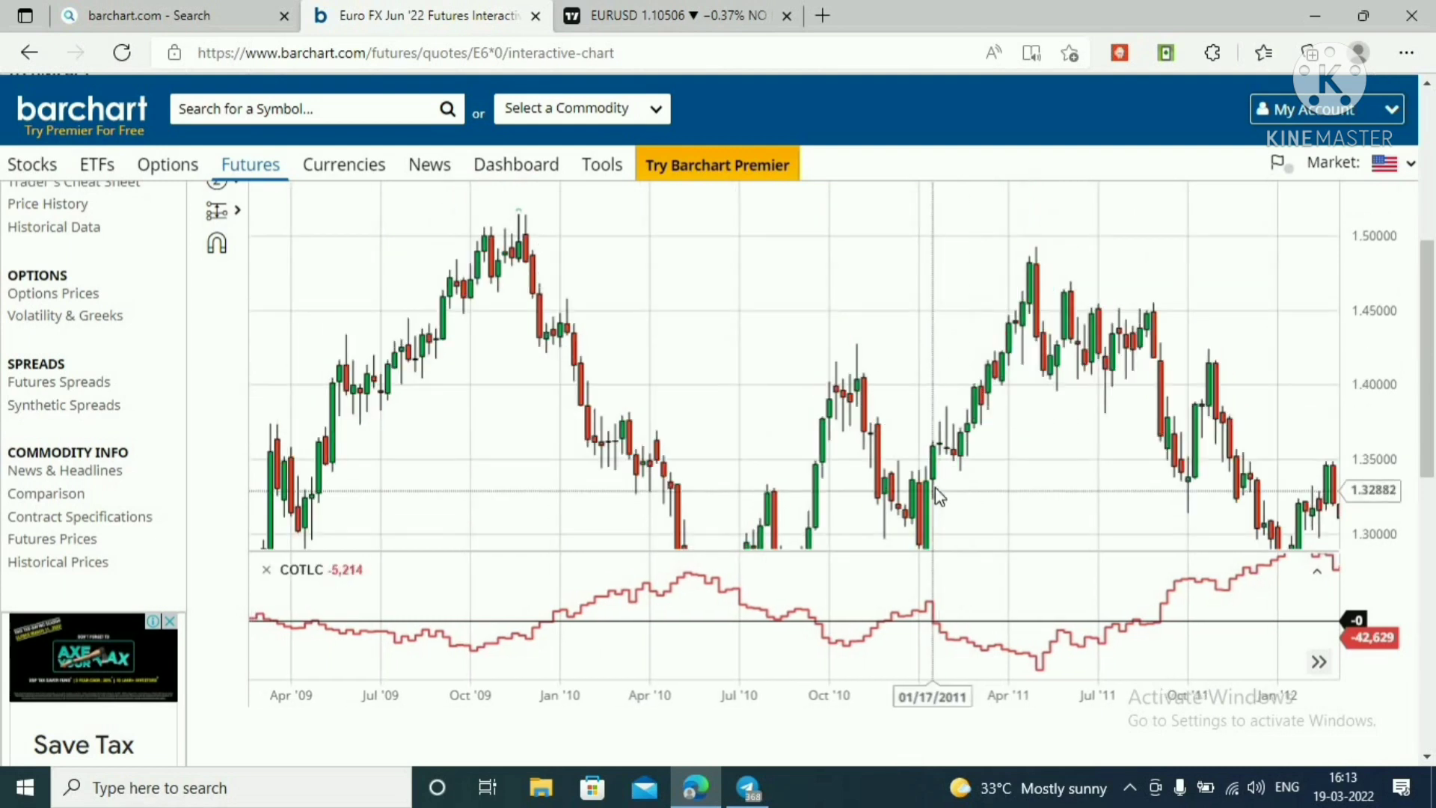
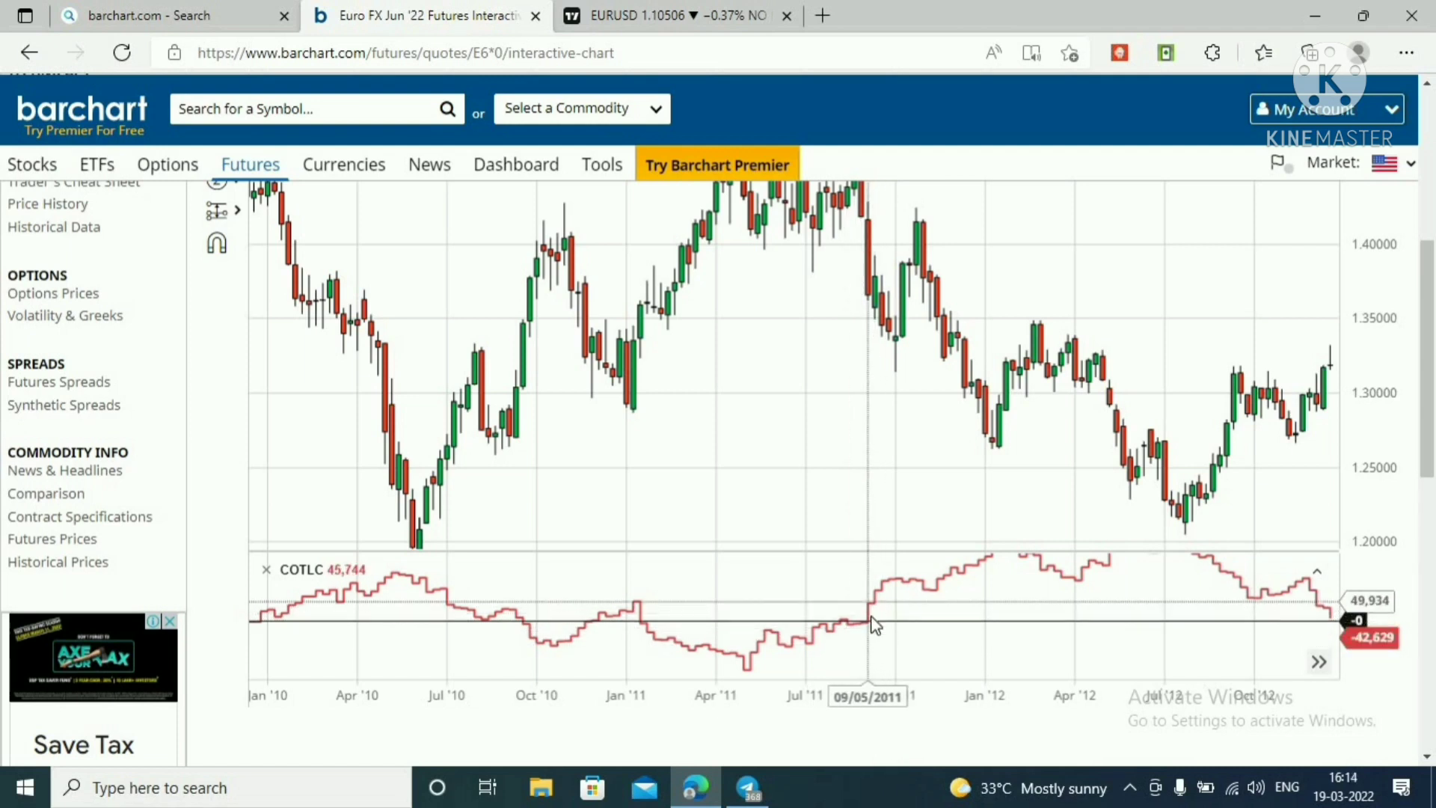
pyautogui.moveTo(861, 462); pyautogui.dragTo(872, 577)
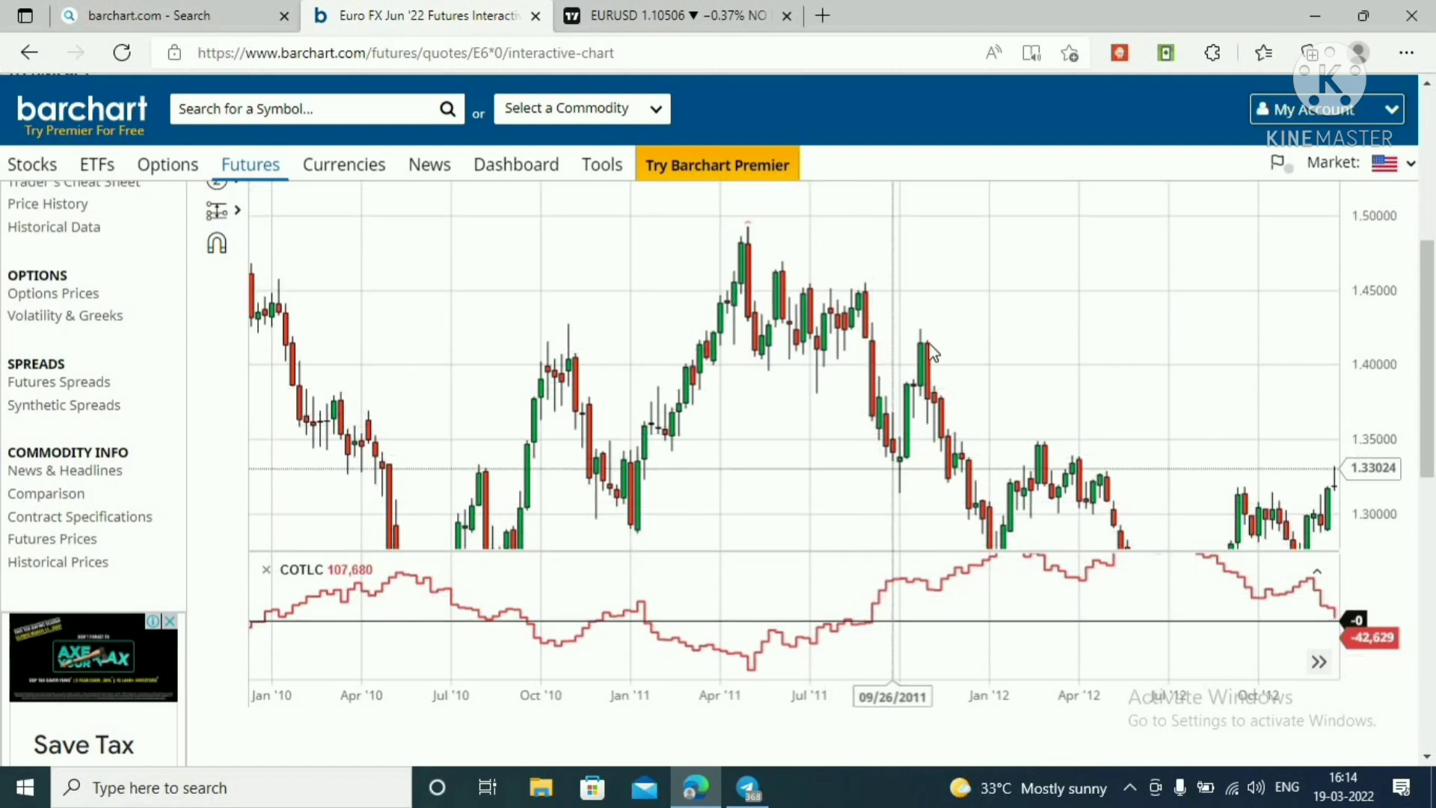
pyautogui.moveTo(1015, 403); pyautogui.dragTo(917, 324)
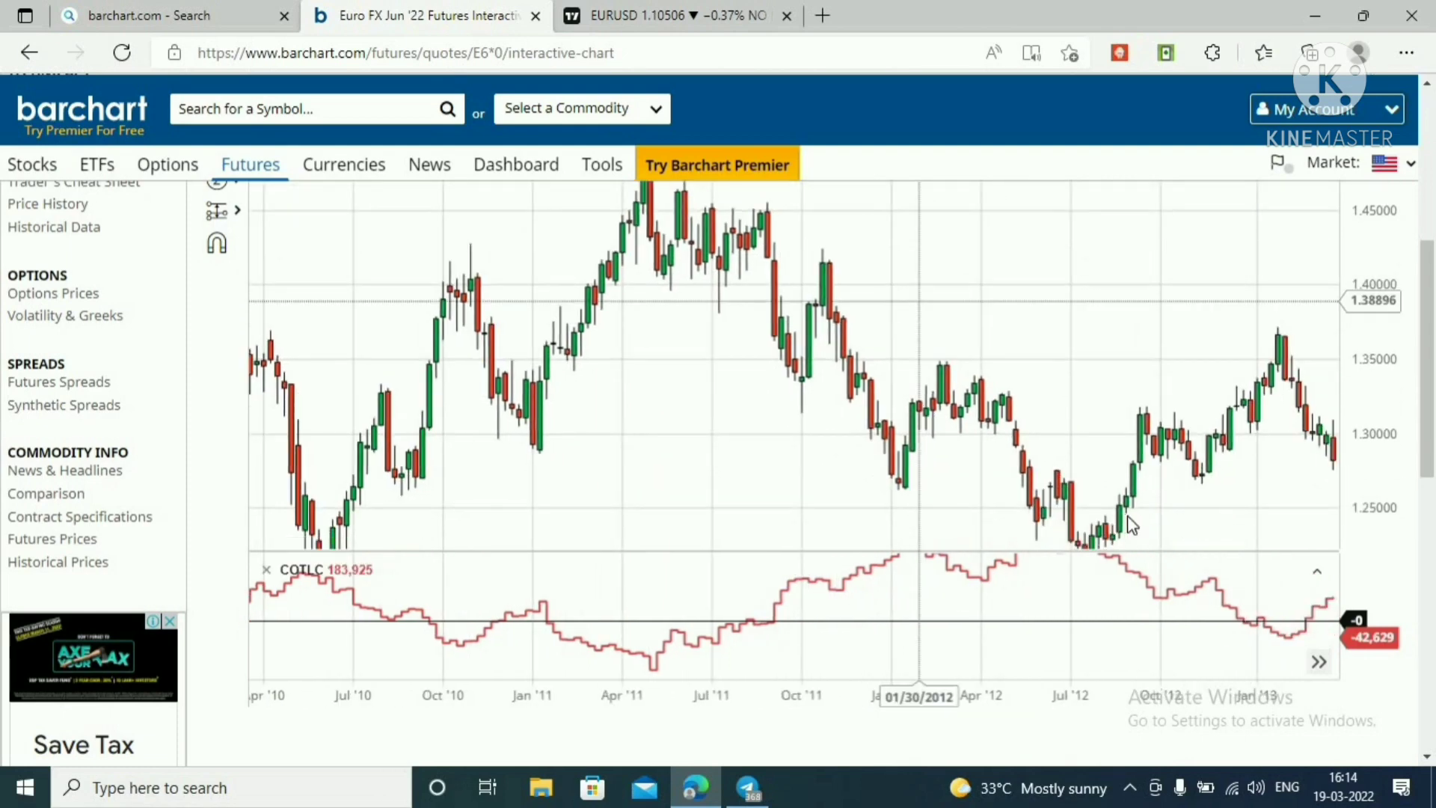
# Compress the COTLC scale to fit the whole line and follow price from the September 2011 crossing through 2012
pyautogui.moveTo(1369, 609); pyautogui.dragTo(1309, 593)
pyautogui.moveTo(837, 268); pyautogui.dragTo(860, 325)
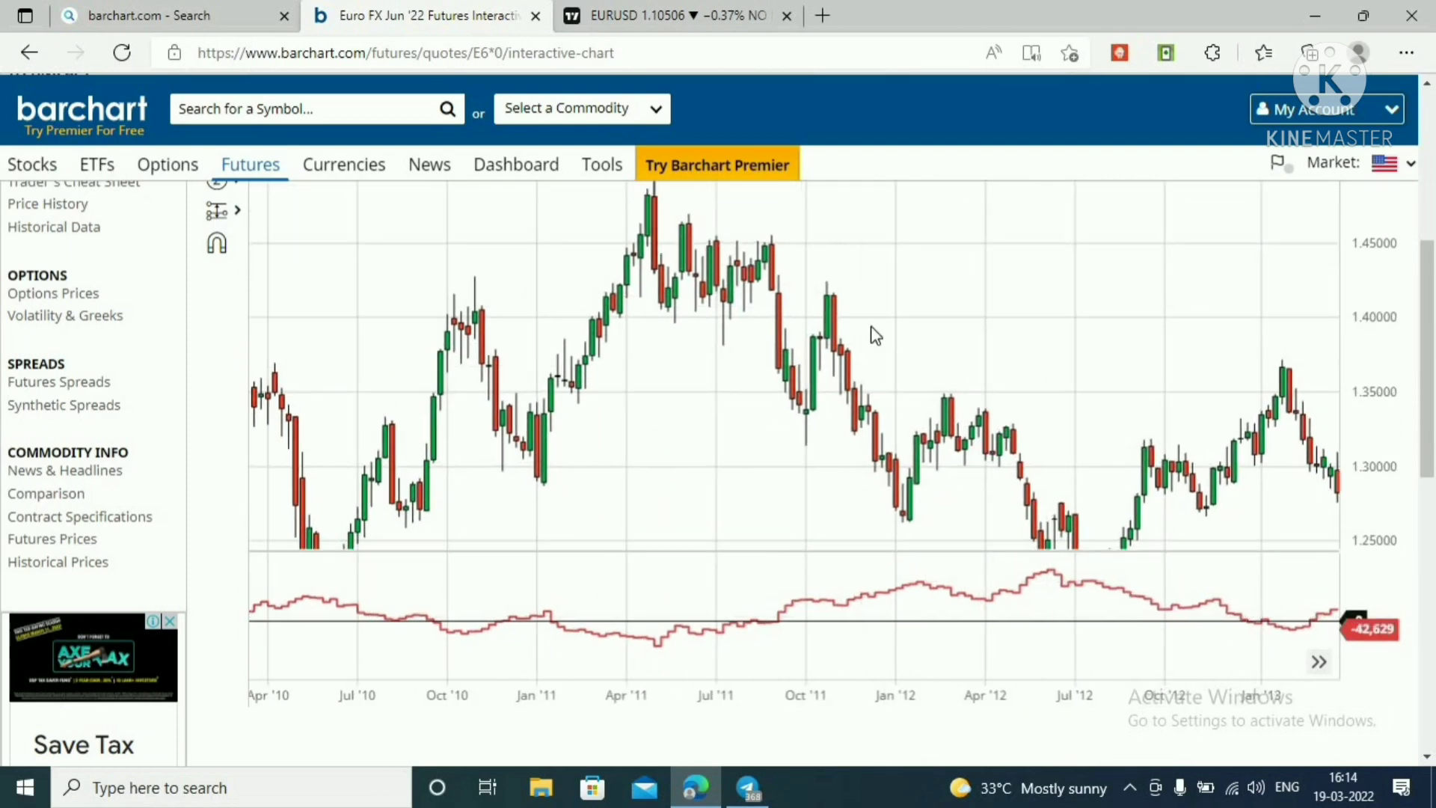
pyautogui.moveTo(924, 374); pyautogui.dragTo(827, 281)
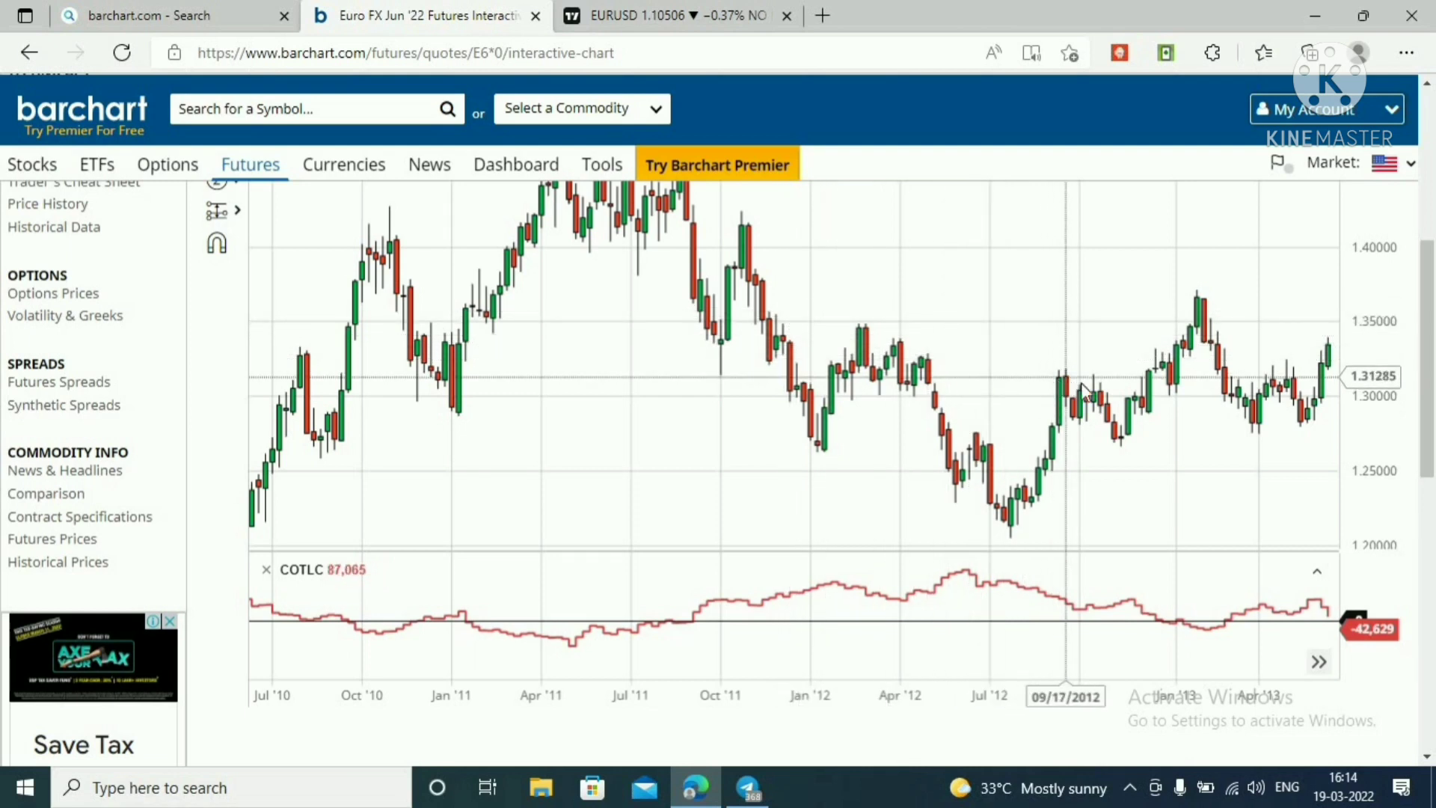
pyautogui.moveTo(815, 284); pyautogui.dragTo(832, 311)
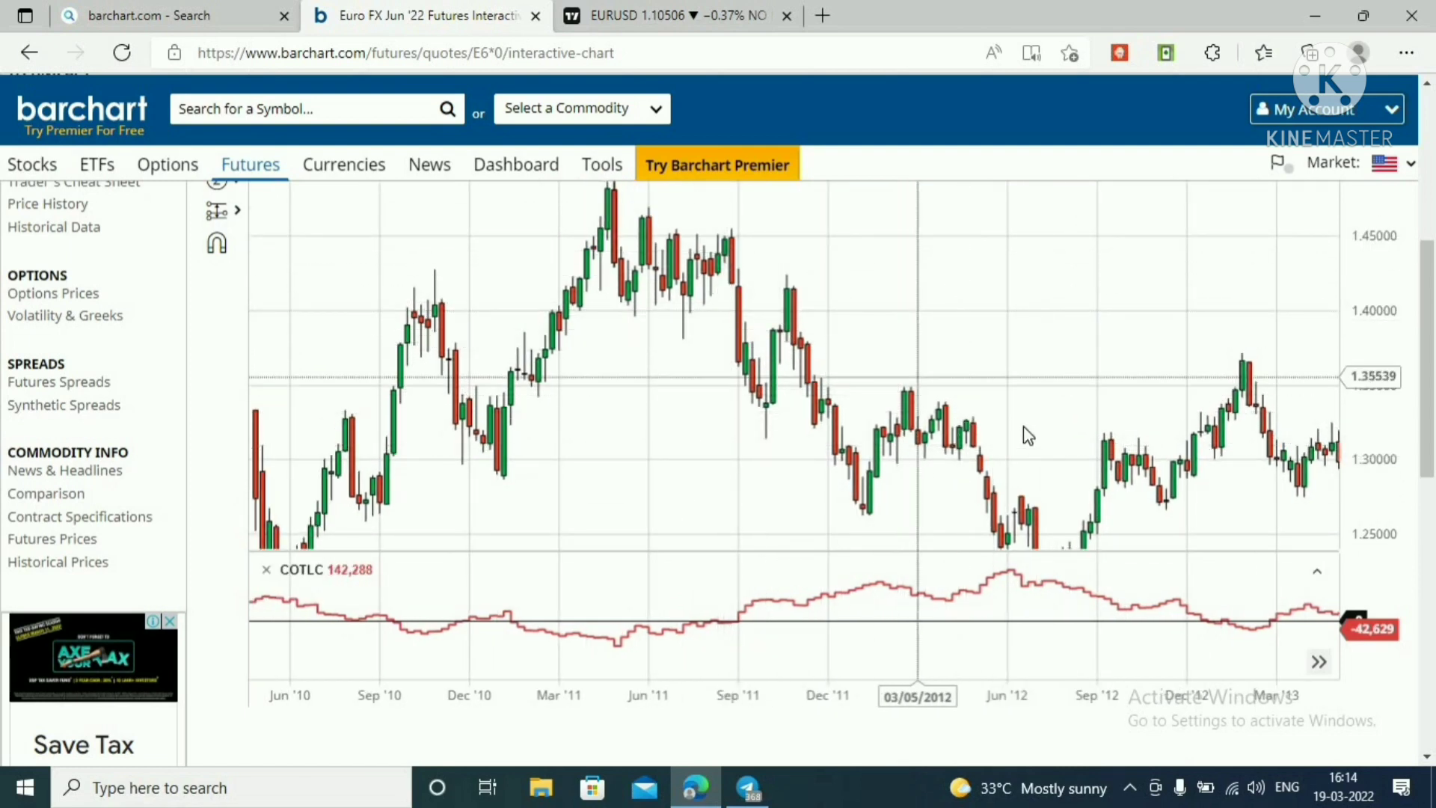
# Examine price around the January 2013 downward COTLC crossing and compare it with the Case 2 buy diagram on TradingView
pyautogui.scroll(-2, 943, 389)
pyautogui.moveTo(811, 308); pyautogui.dragTo(862, 255)
pyautogui.scroll(-5, 863, 254)
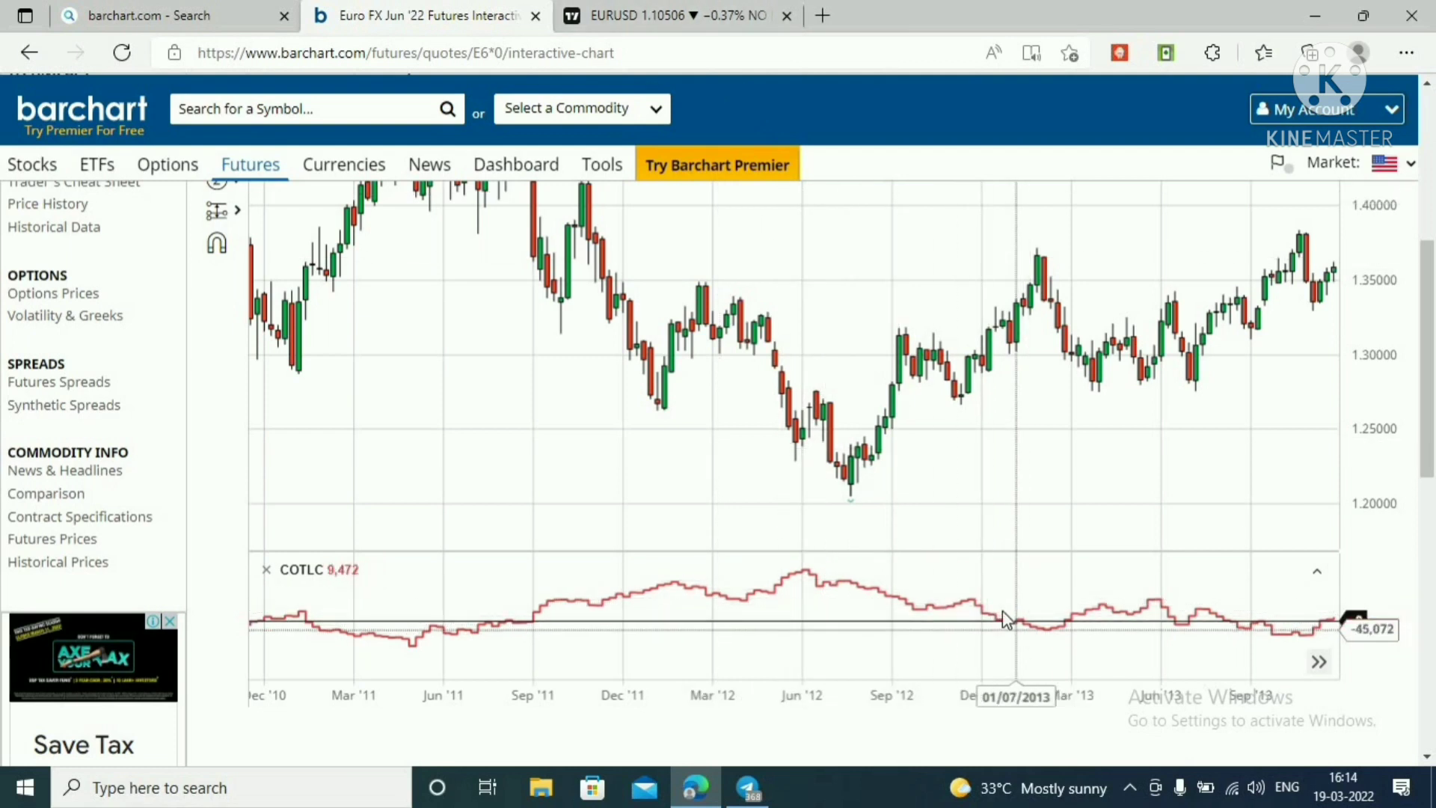
pyautogui.moveTo(1009, 493); pyautogui.dragTo(940, 467)
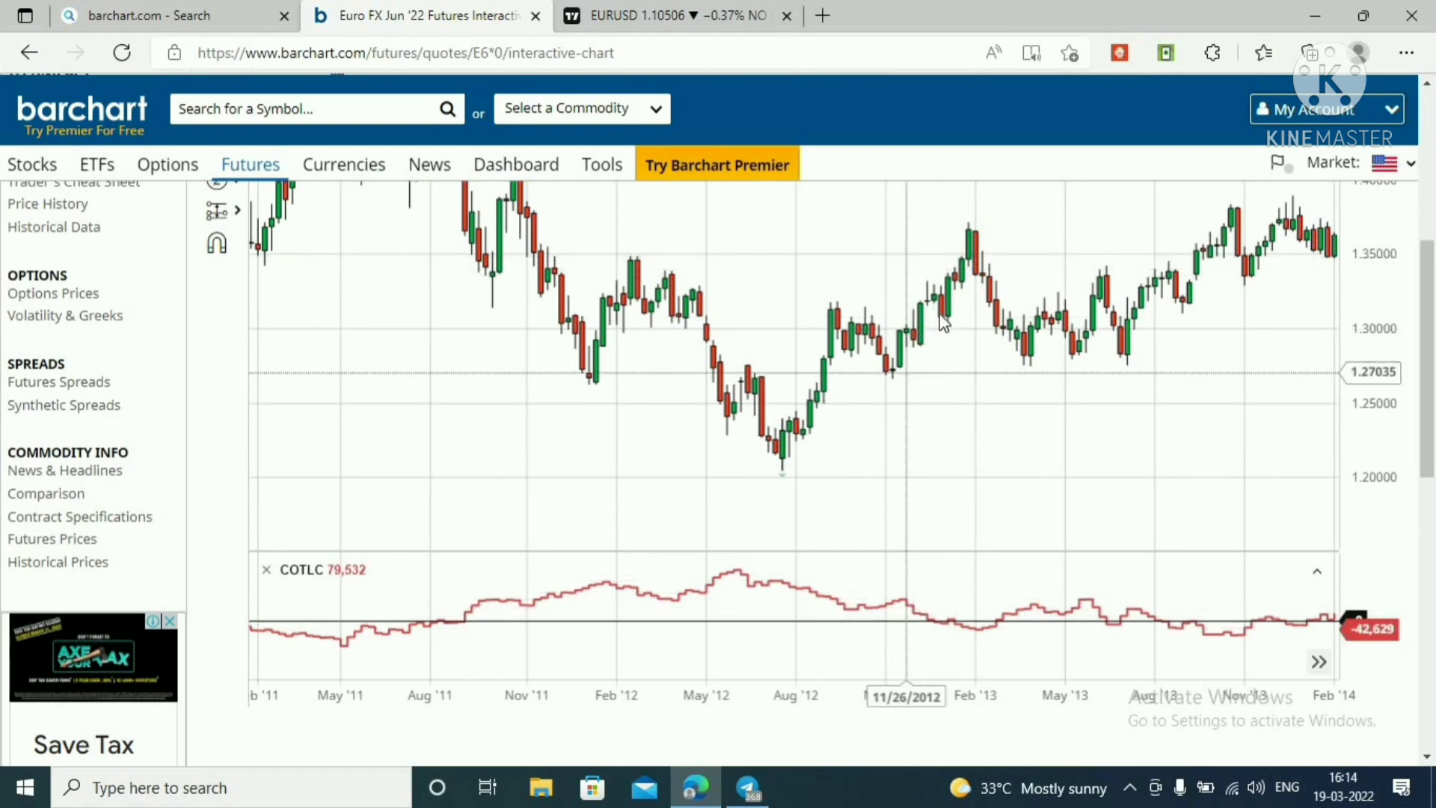
pyautogui.click(729, 9)
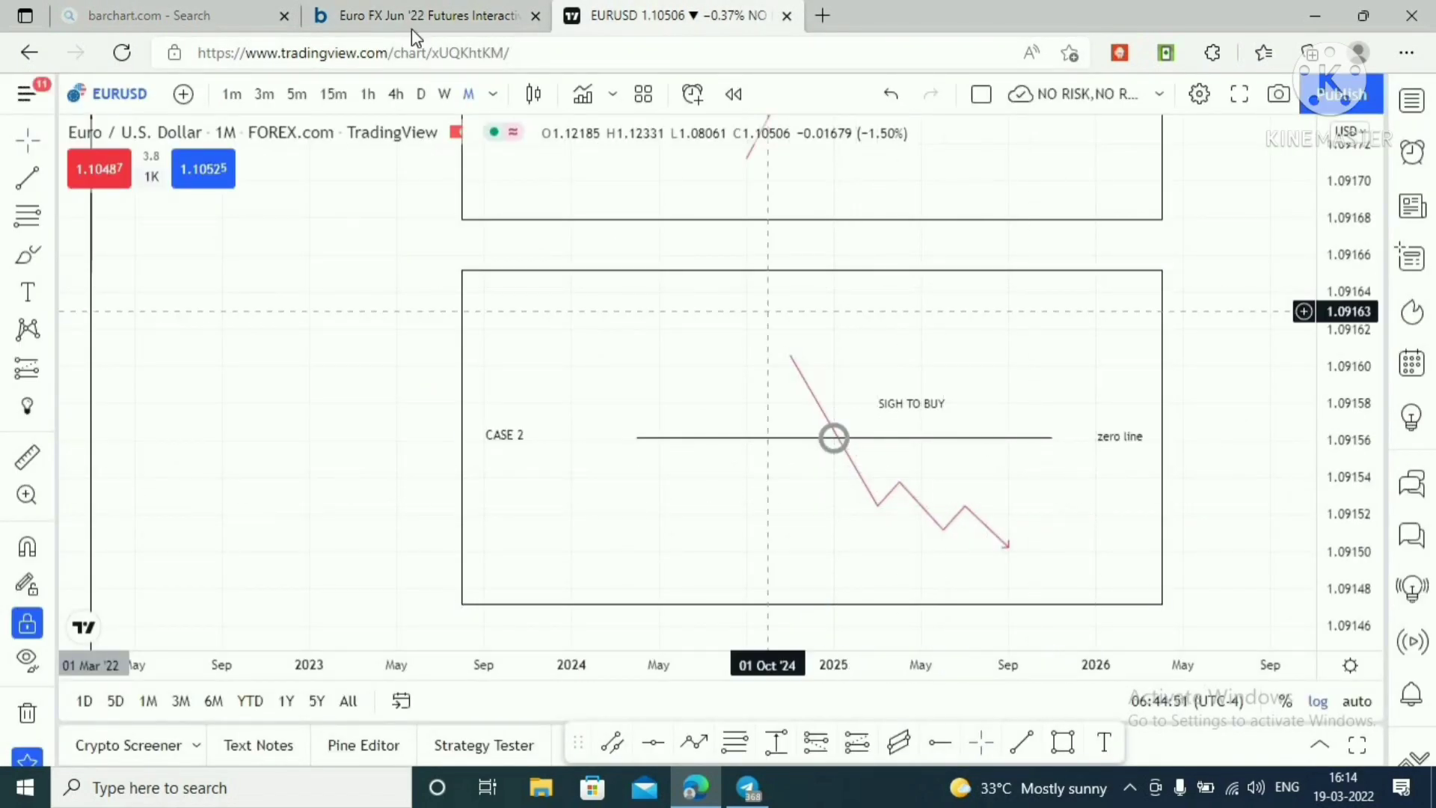
# Return to the Barchart chart, adjust the price and COTLC scales, and examine the upward zero-line crossing around May 2014
pyautogui.click(418, 15)
pyautogui.moveTo(902, 471); pyautogui.dragTo(719, 490)
pyautogui.moveTo(973, 434); pyautogui.dragTo(881, 408)
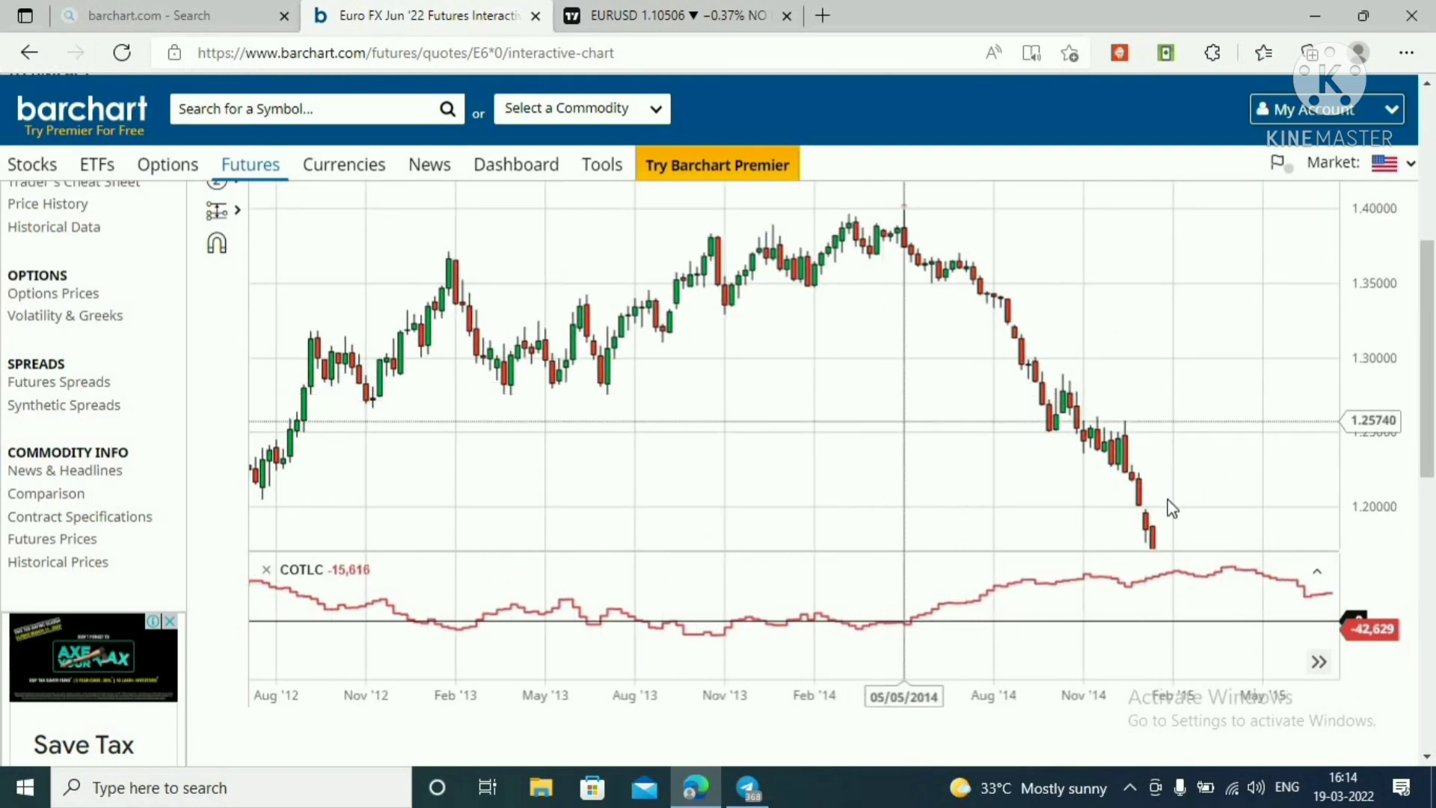
pyautogui.moveTo(1375, 441); pyautogui.dragTo(1375, 389)
pyautogui.moveTo(877, 498); pyautogui.dragTo(879, 525)
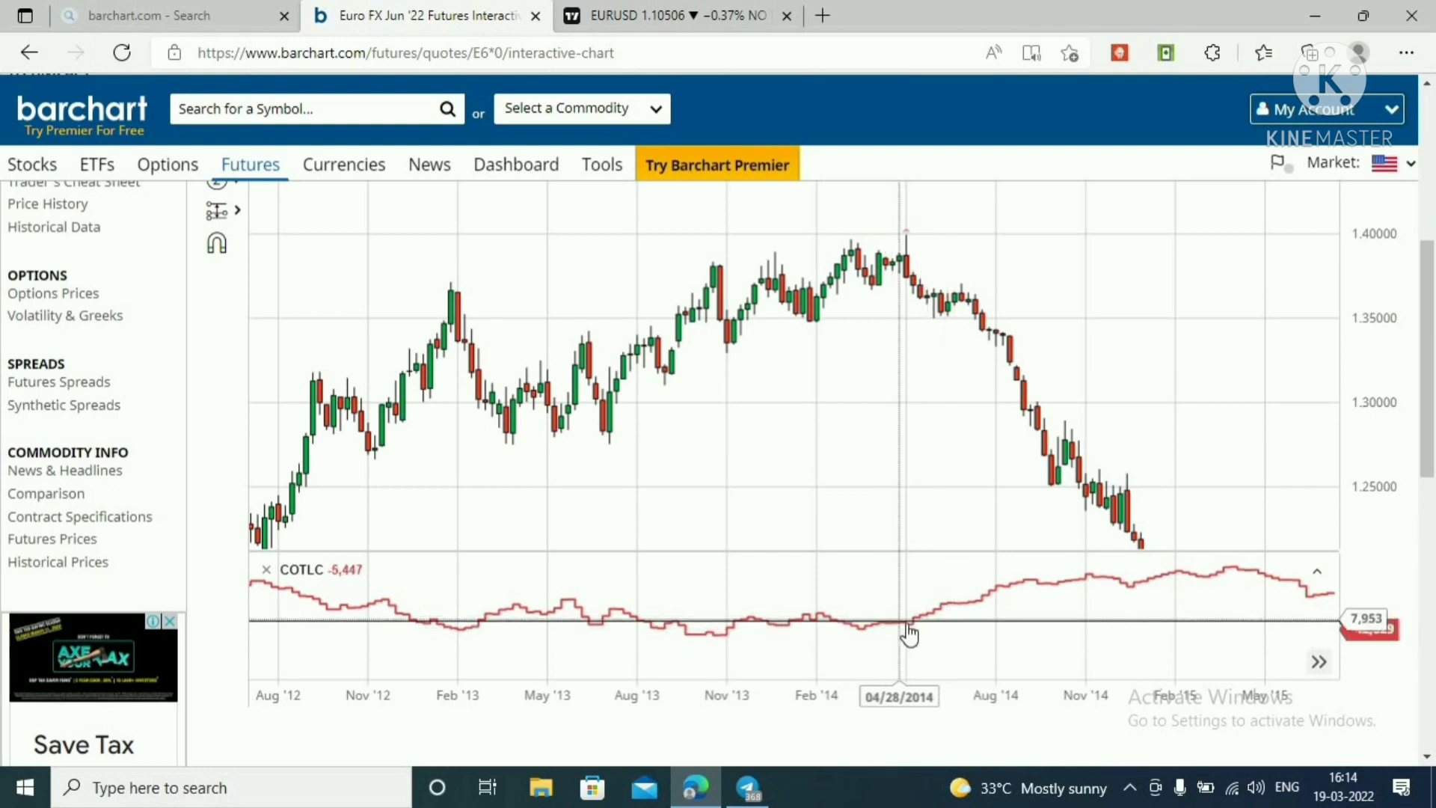
pyautogui.moveTo(1389, 634); pyautogui.dragTo(1373, 614)
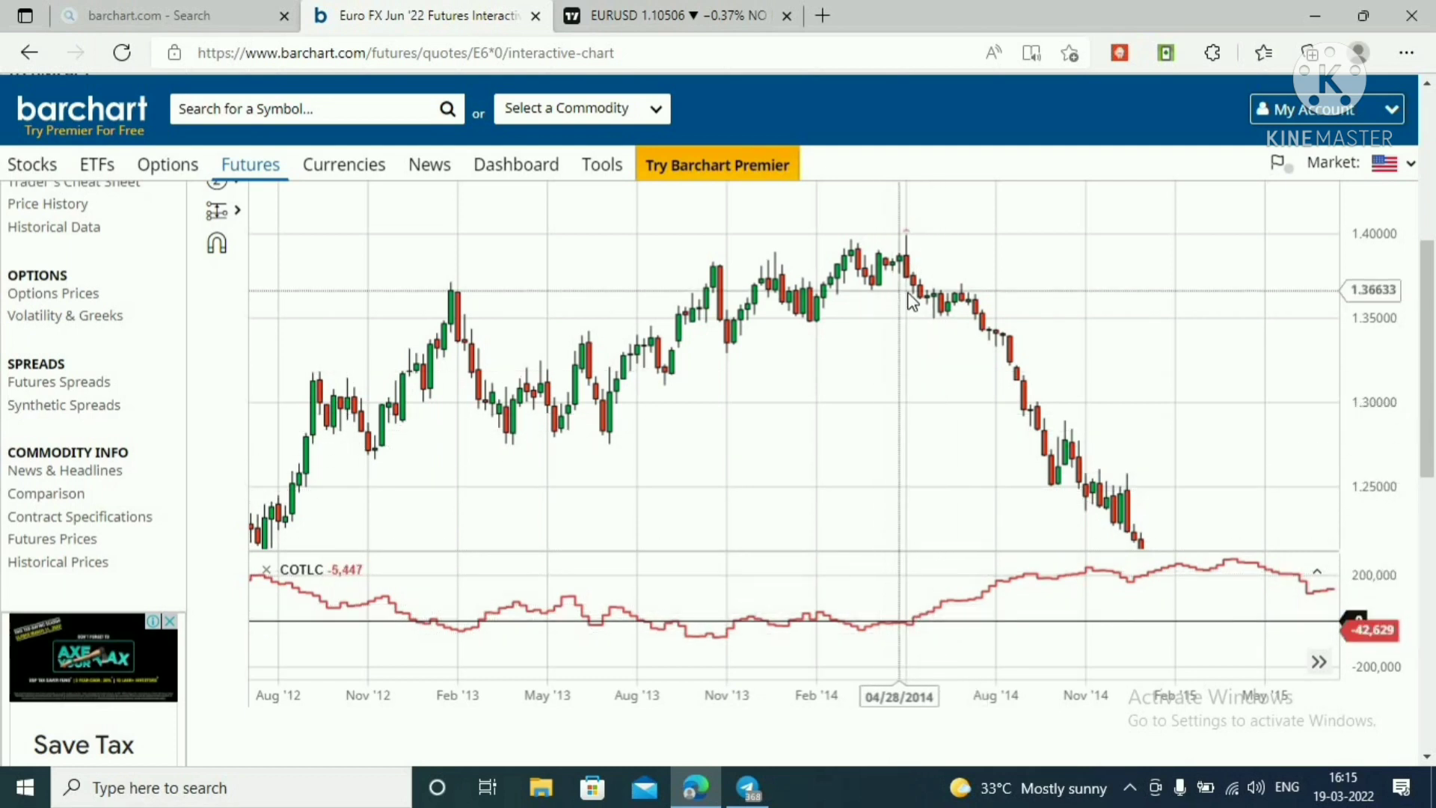
# Follow price from the May 2014 crossing to the 2015 low and compare it with the Case 1 sell diagram on TradingView
pyautogui.moveTo(1009, 418); pyautogui.dragTo(901, 347)
pyautogui.moveTo(930, 395); pyautogui.dragTo(838, 277)
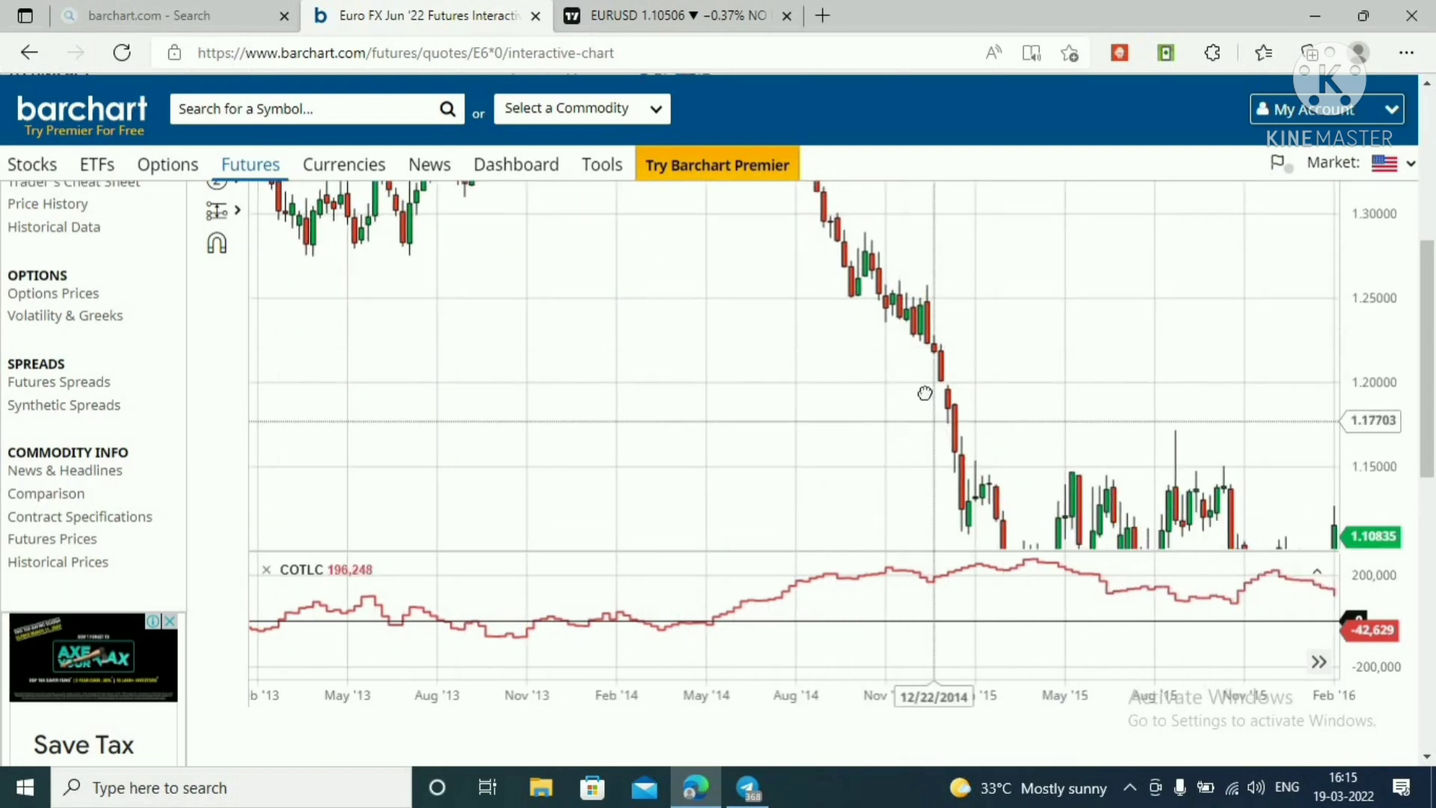
pyautogui.moveTo(940, 420); pyautogui.dragTo(896, 303)
pyautogui.moveTo(969, 514); pyautogui.dragTo(890, 432)
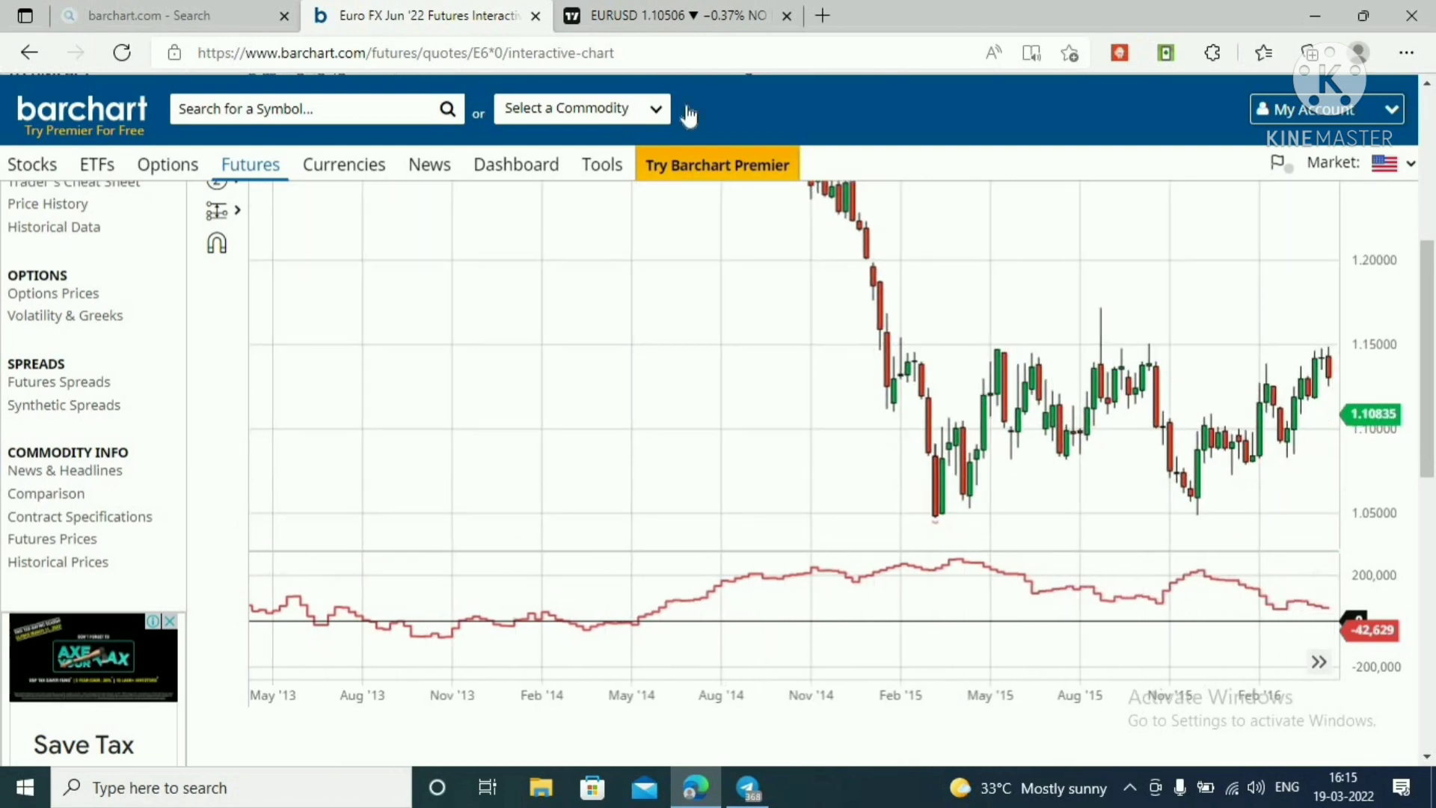
pyautogui.click(647, 21)
pyautogui.moveTo(1222, 237); pyautogui.dragTo(1221, 419)
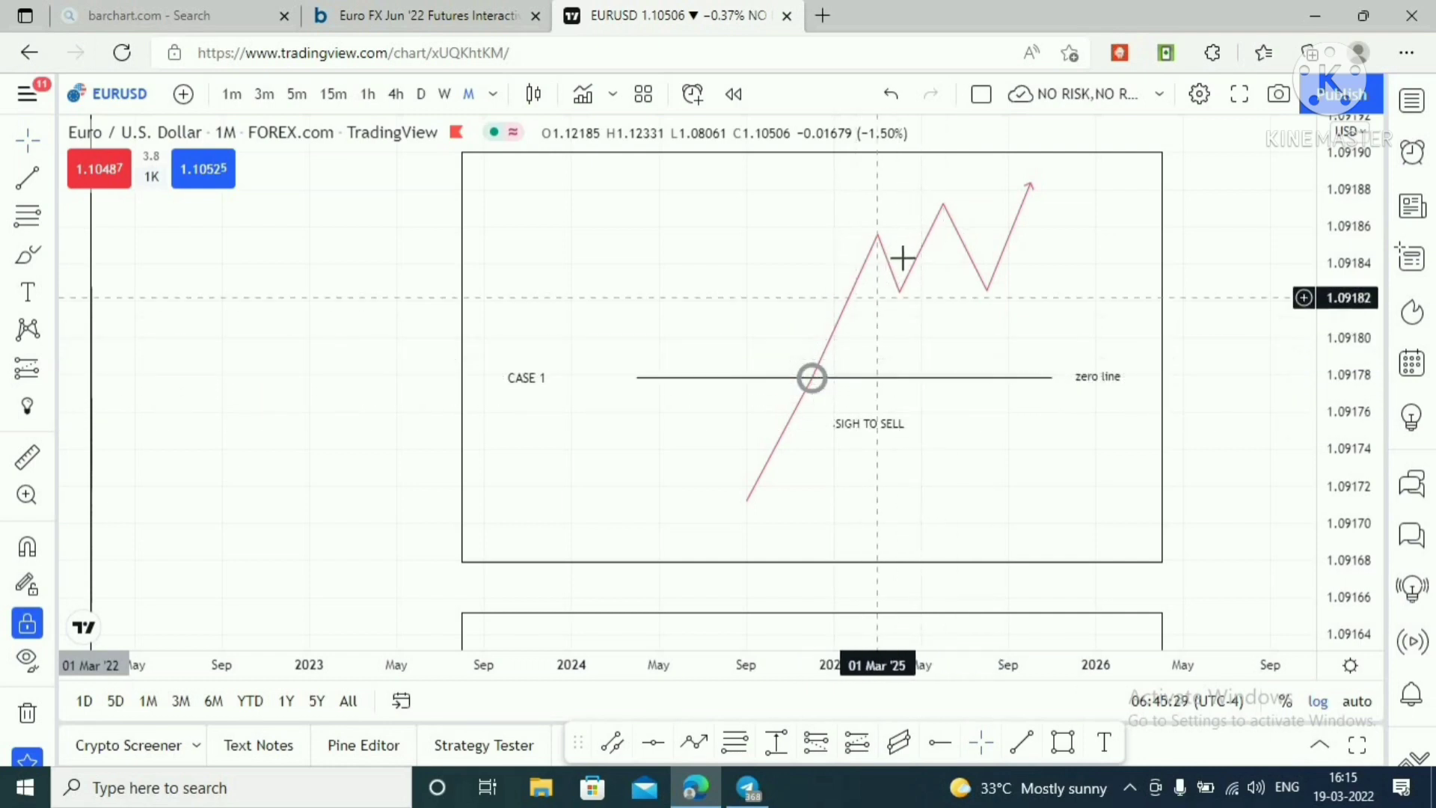
# Switch to the Barchart chart, retrace price from the May 2014 crossing to the 2015 low, and continue to the 2017 downward crossing
pyautogui.click(460, 15)
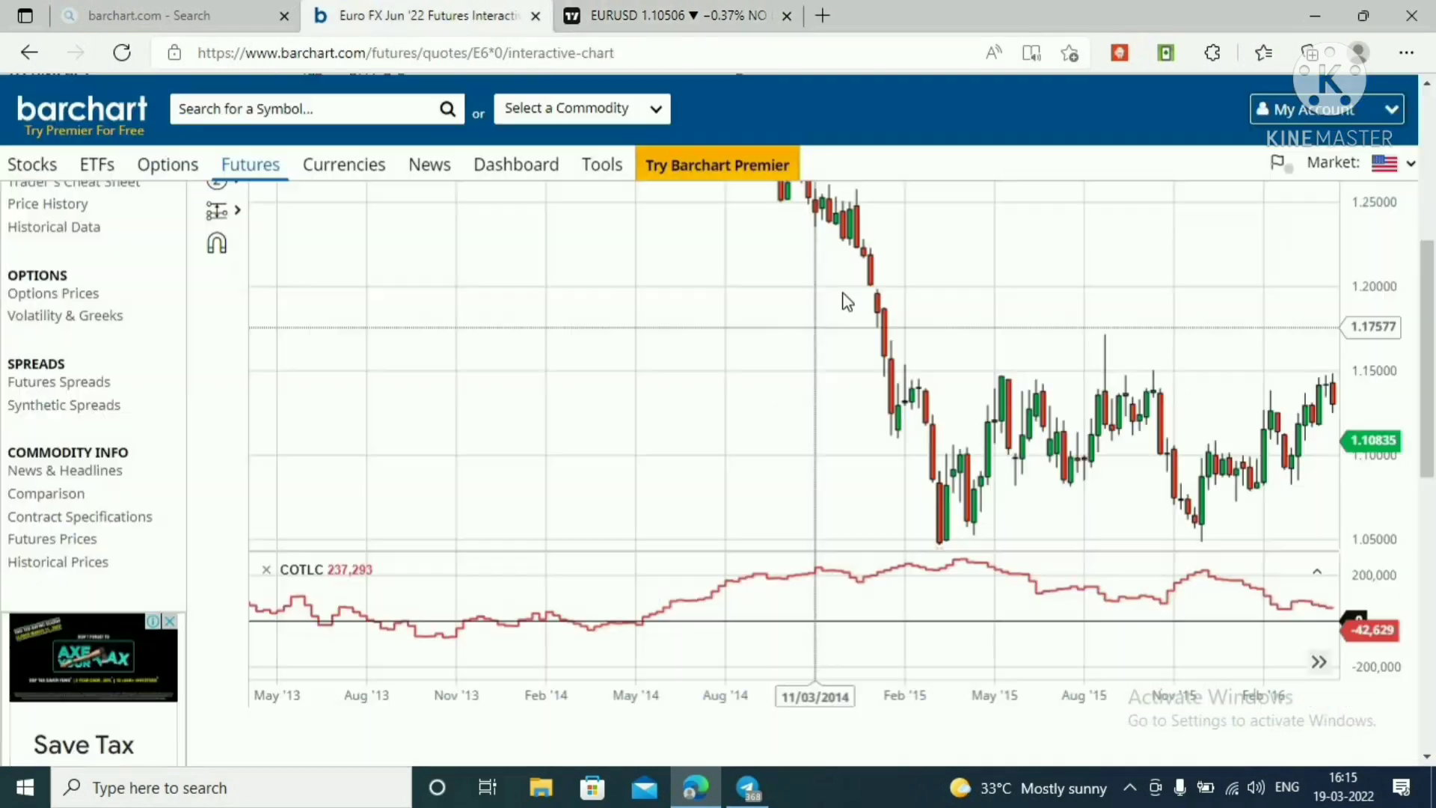
pyautogui.scroll(5, 865, 359)
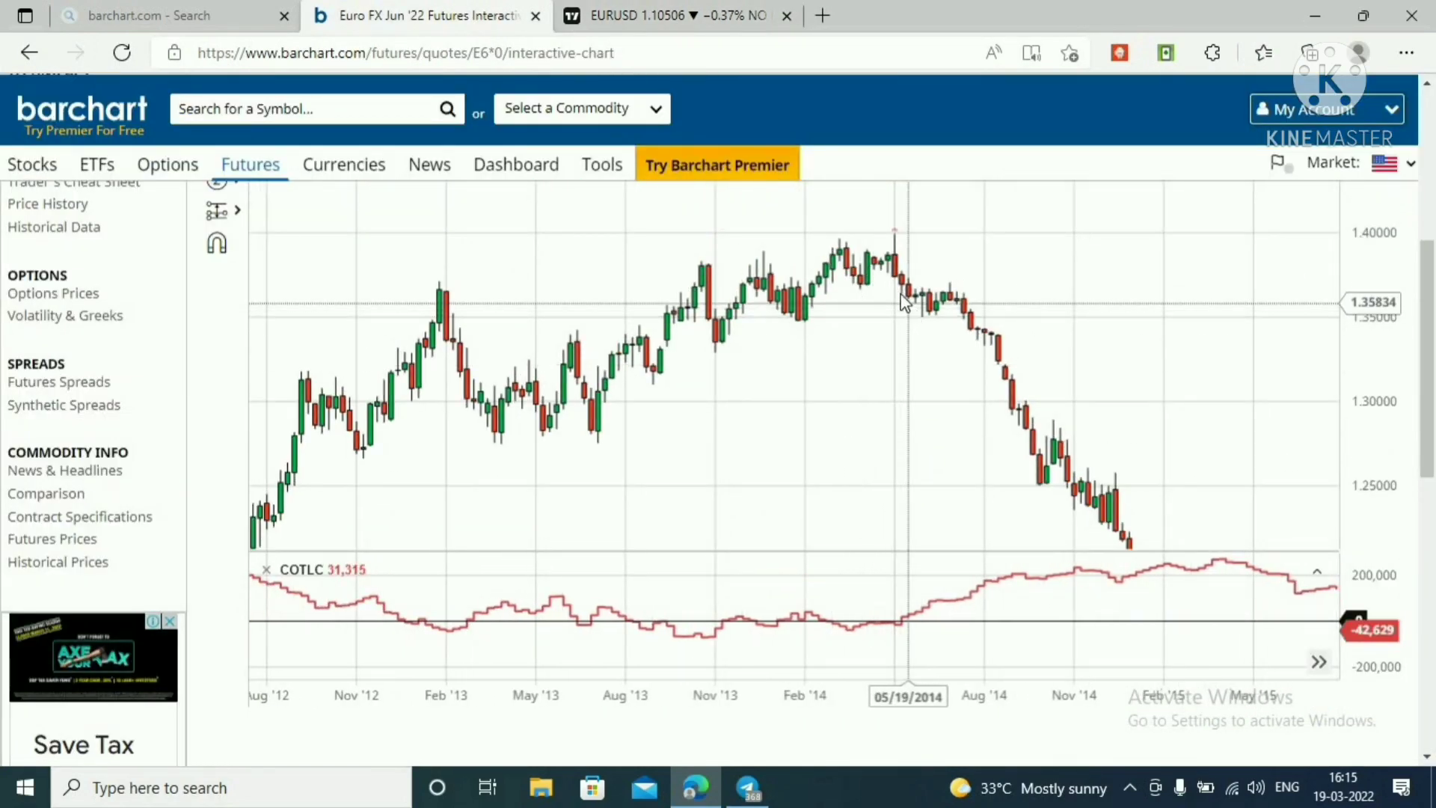
pyautogui.moveTo(993, 439); pyautogui.dragTo(954, 403)
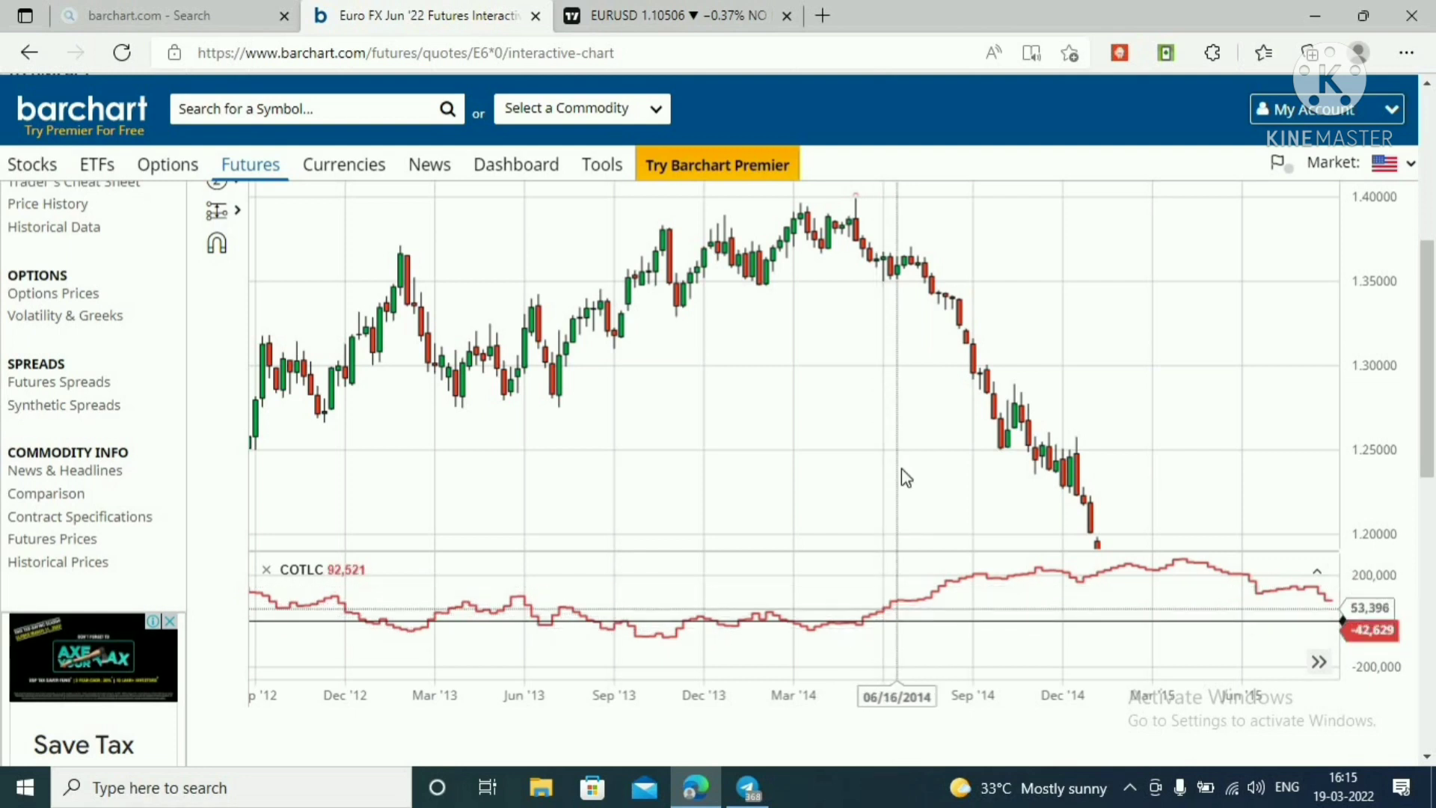
pyautogui.moveTo(864, 377); pyautogui.dragTo(850, 418)
pyautogui.moveTo(939, 473); pyautogui.dragTo(825, 361)
pyautogui.scroll(-5, 882, 359)
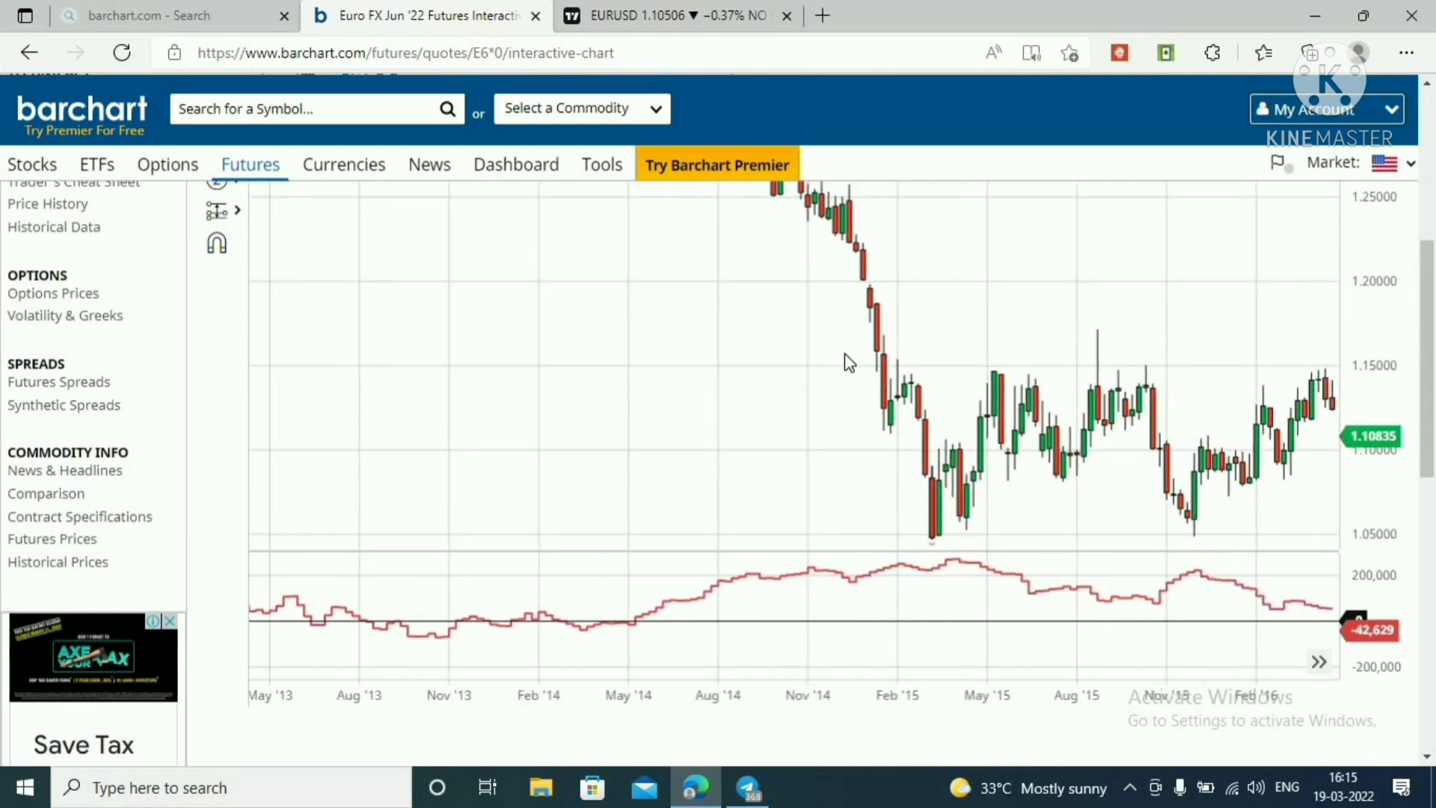
pyautogui.scroll(-10, 1115, 417)
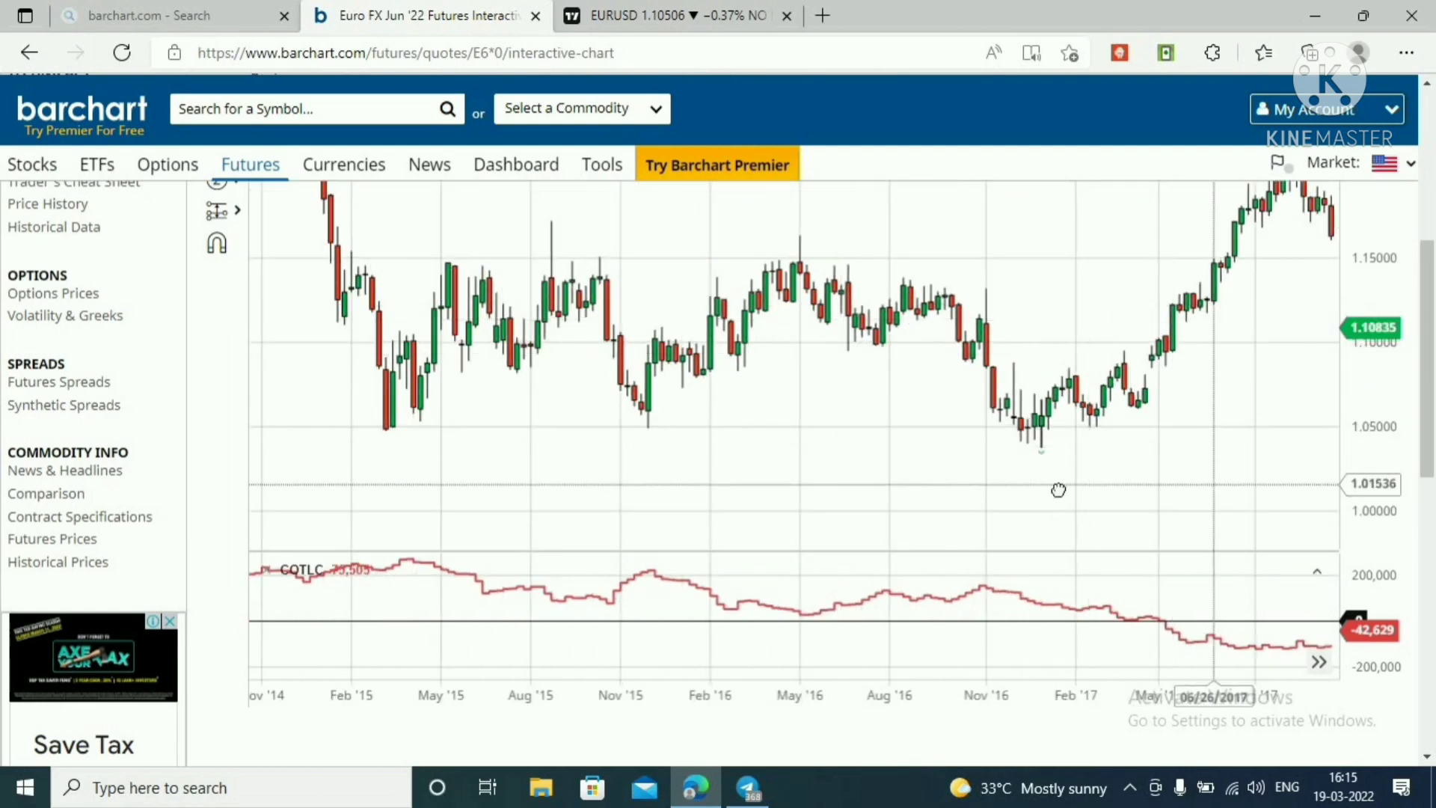
# Switch to the TradingView chart and review the Case 1 and Case 2 diagrams beneath the "COT - COMMITMENT OF TRADER 4 CASES" title
pyautogui.click(664, 18)
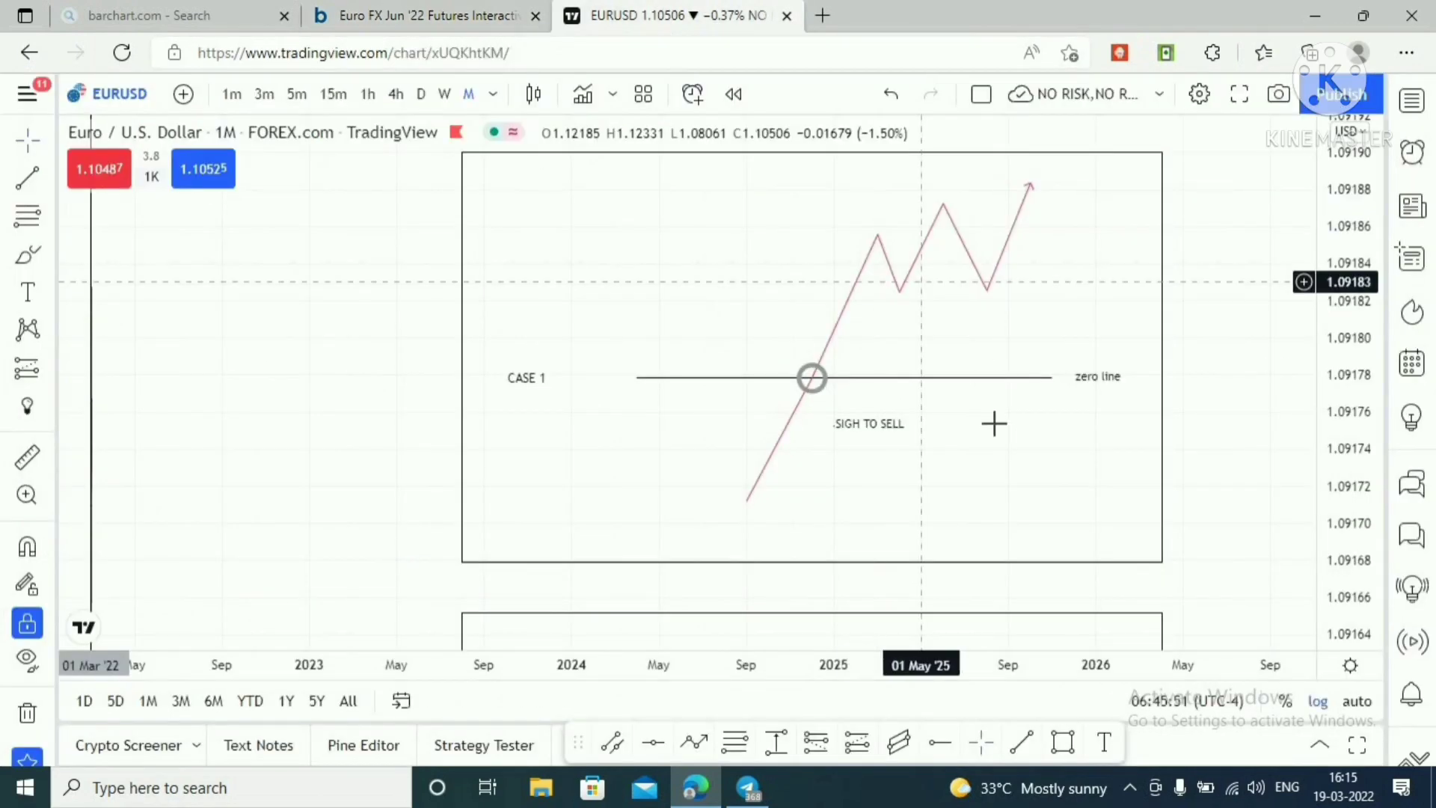
pyautogui.scroll(-5, 1230, 501)
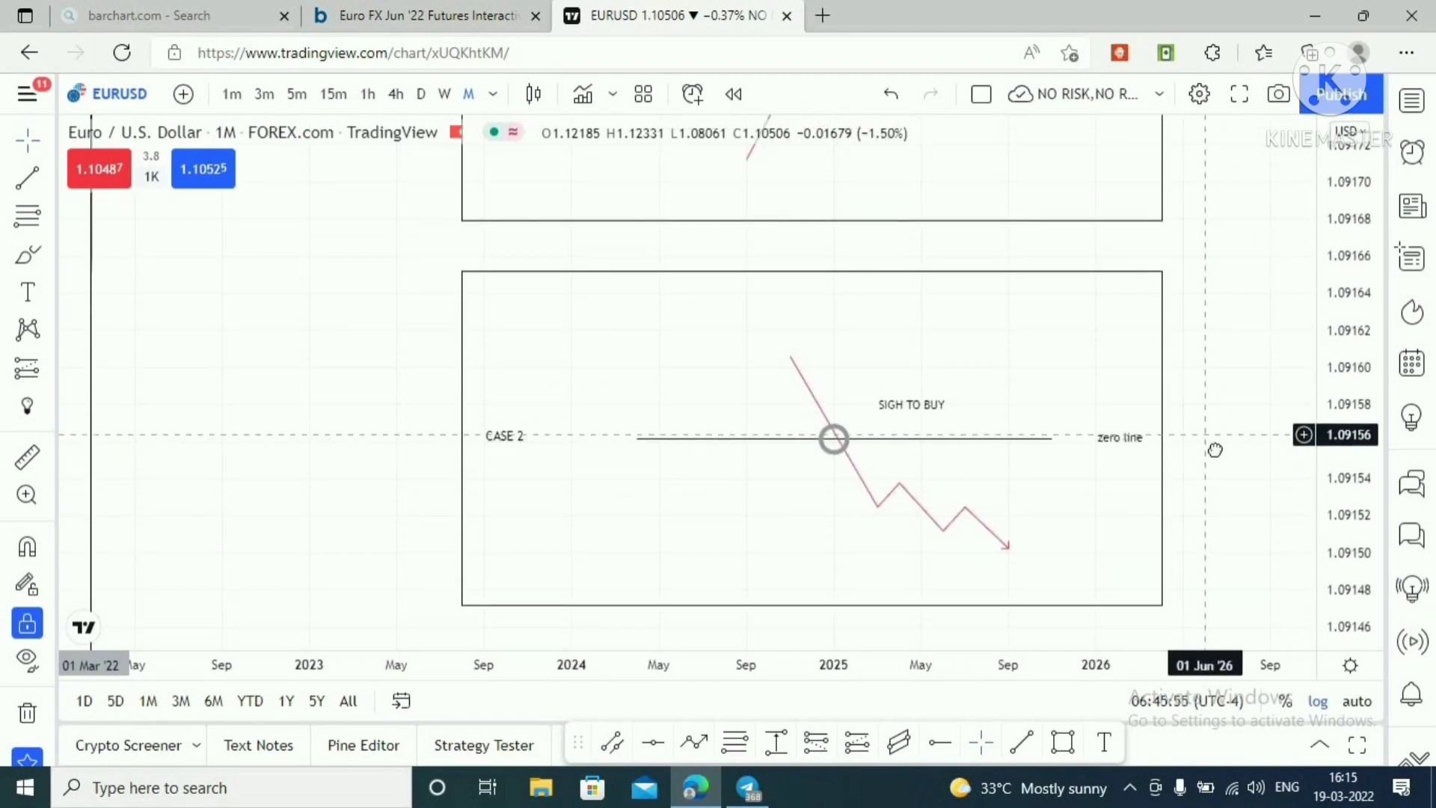
pyautogui.scroll(5, 1216, 434)
pyautogui.scroll(5, 1224, 387)
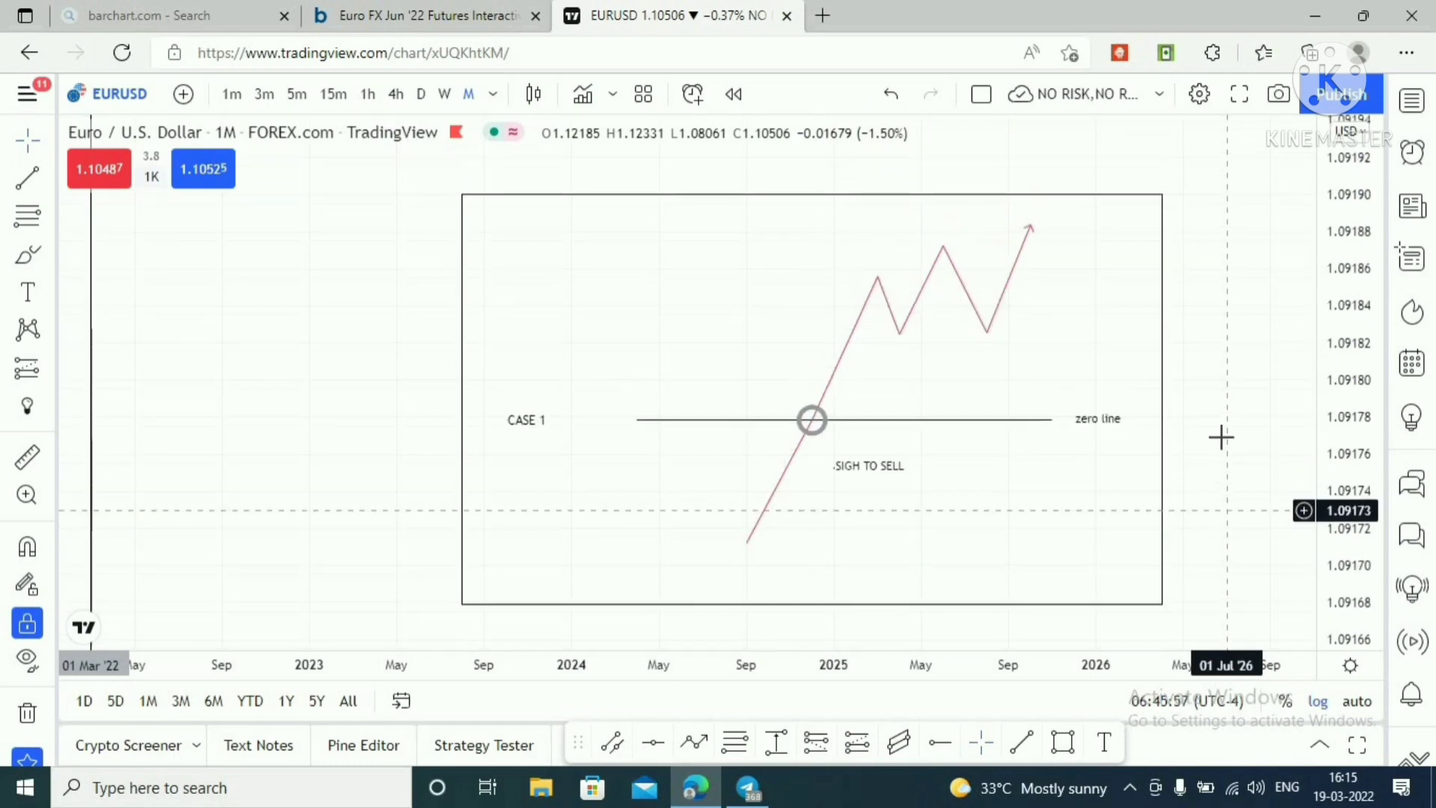
pyautogui.scroll(2, 1212, 385)
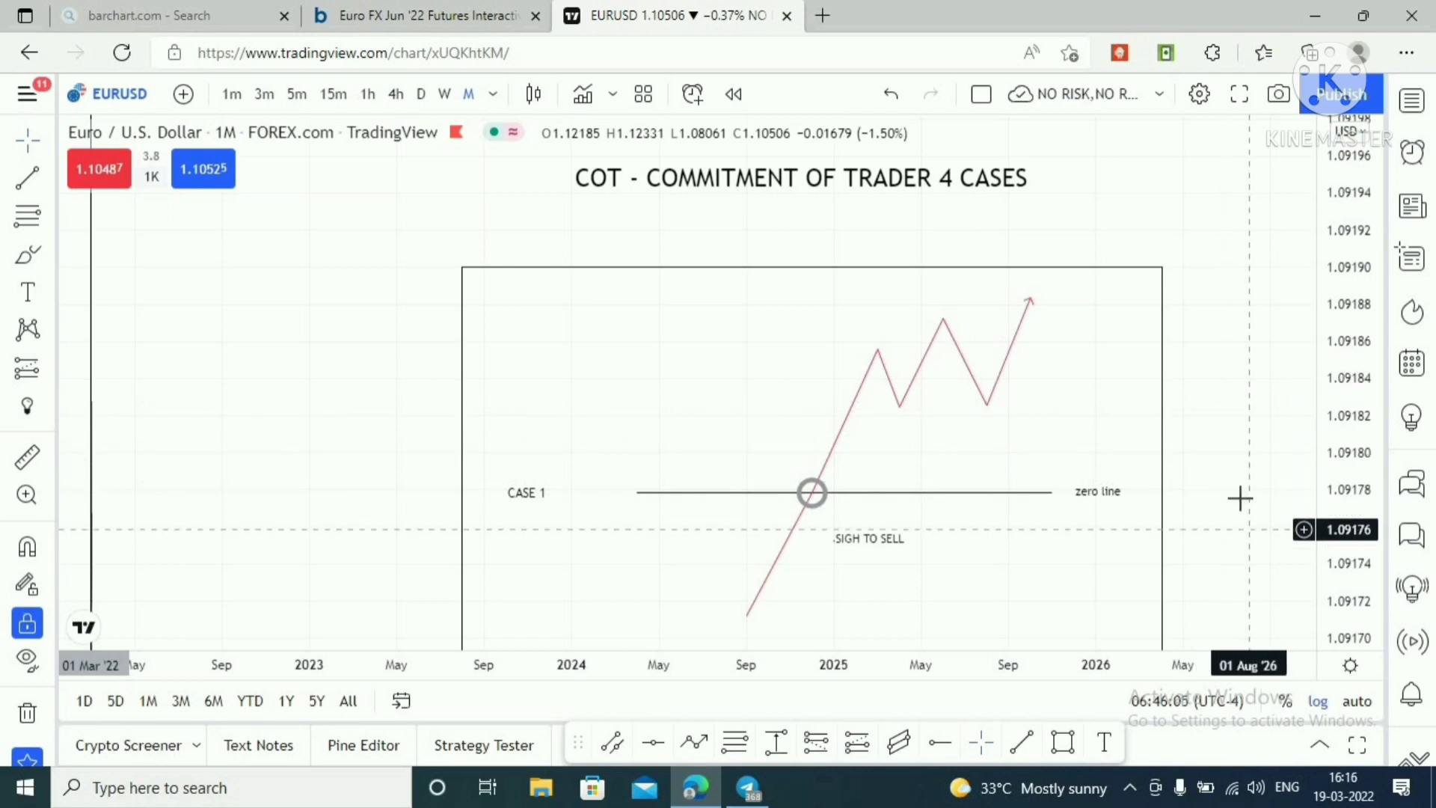
pyautogui.moveTo(1241, 501); pyautogui.dragTo(1238, 486)
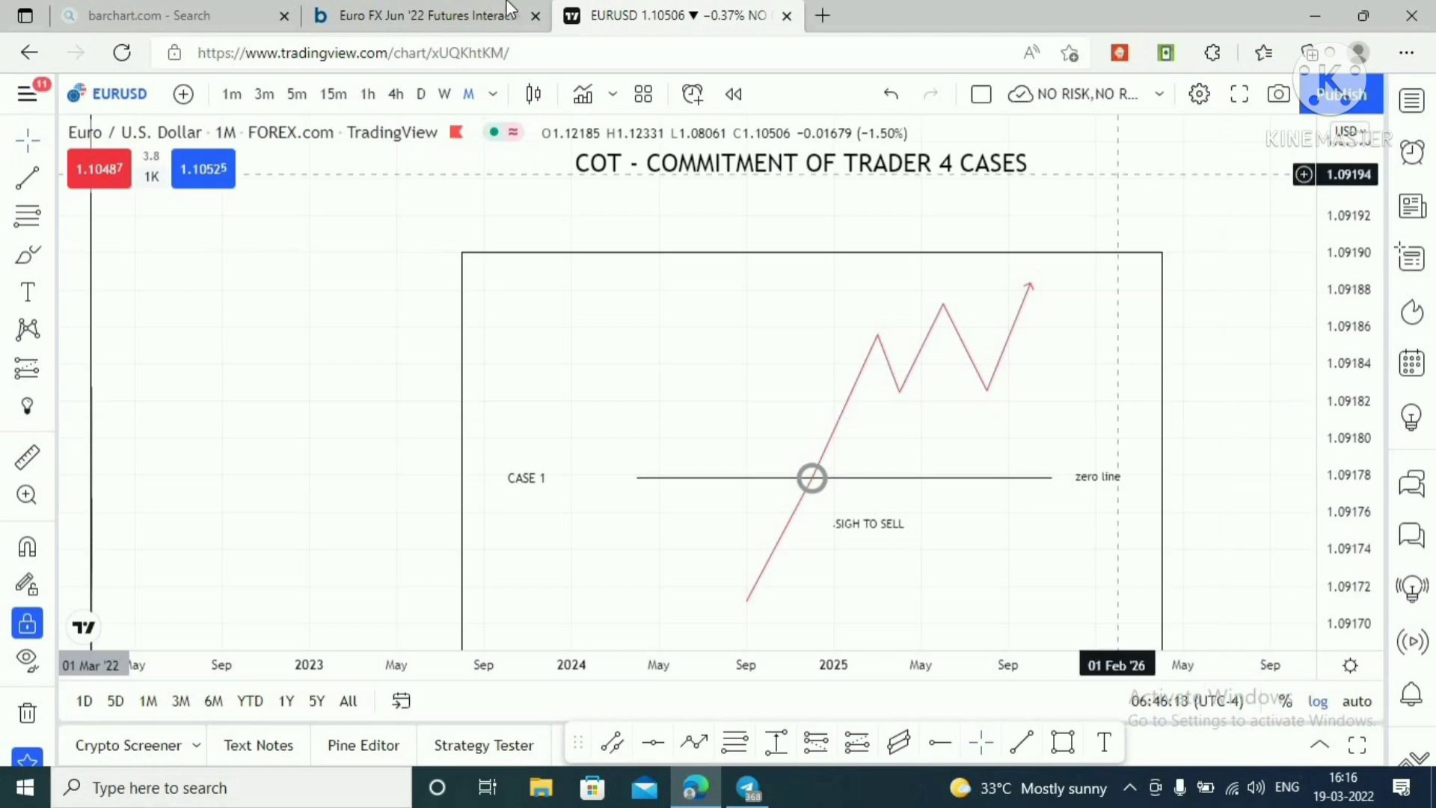
# Switch to the Barchart chart and look through the commodity list's currency futures without choosing one
pyautogui.click(447, 11)
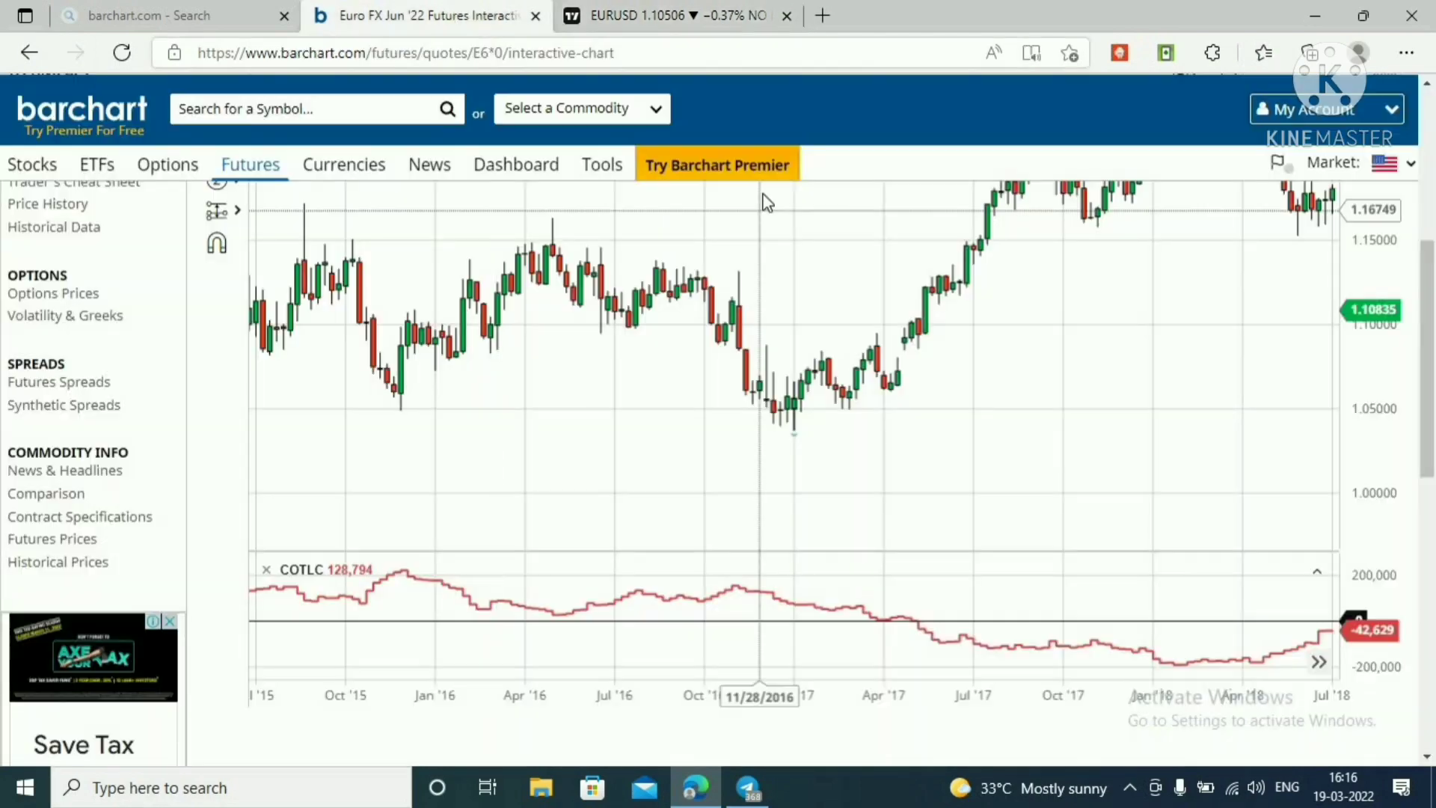
pyautogui.click(652, 112)
pyautogui.scroll(-15, 694, 299)
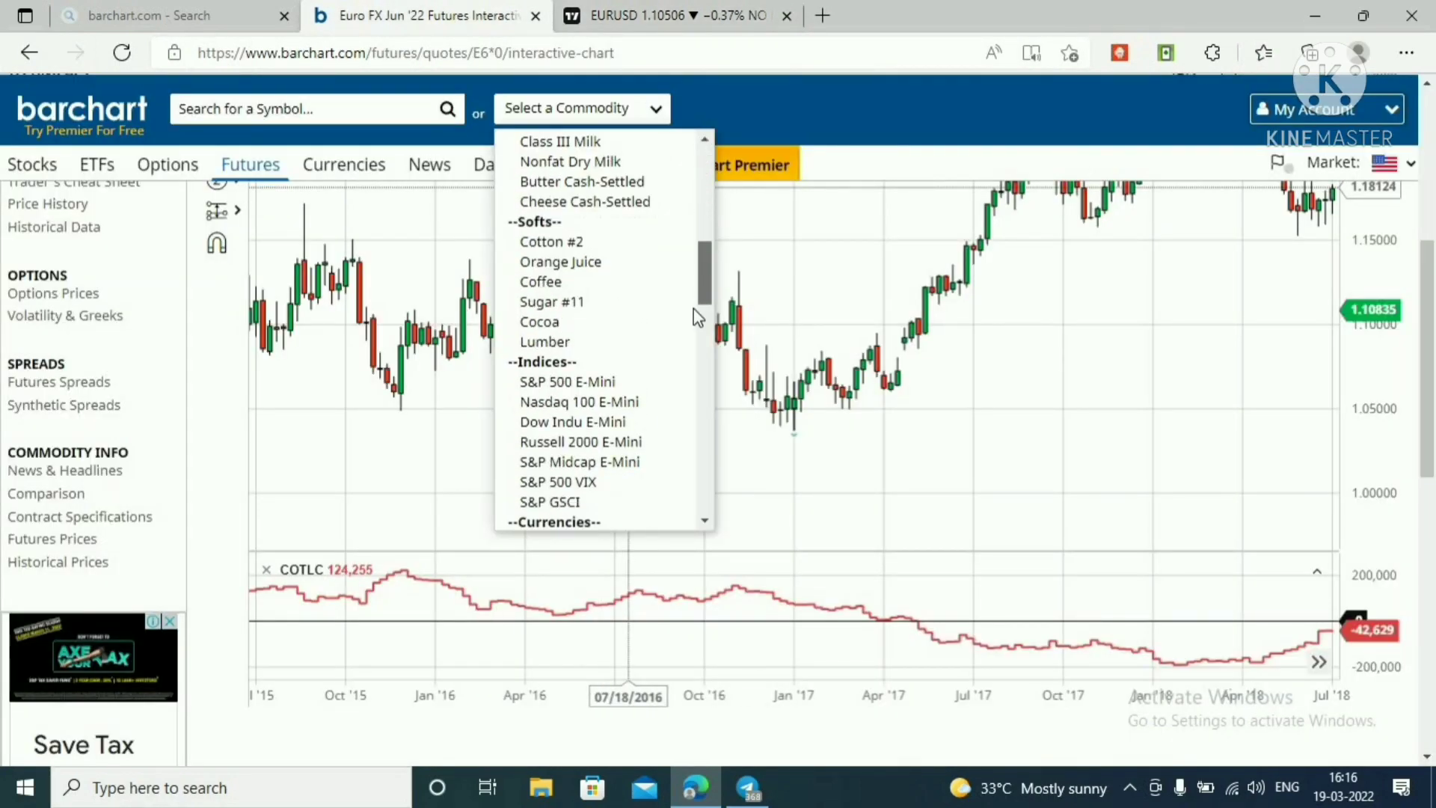
pyautogui.scroll(4, 673, 370)
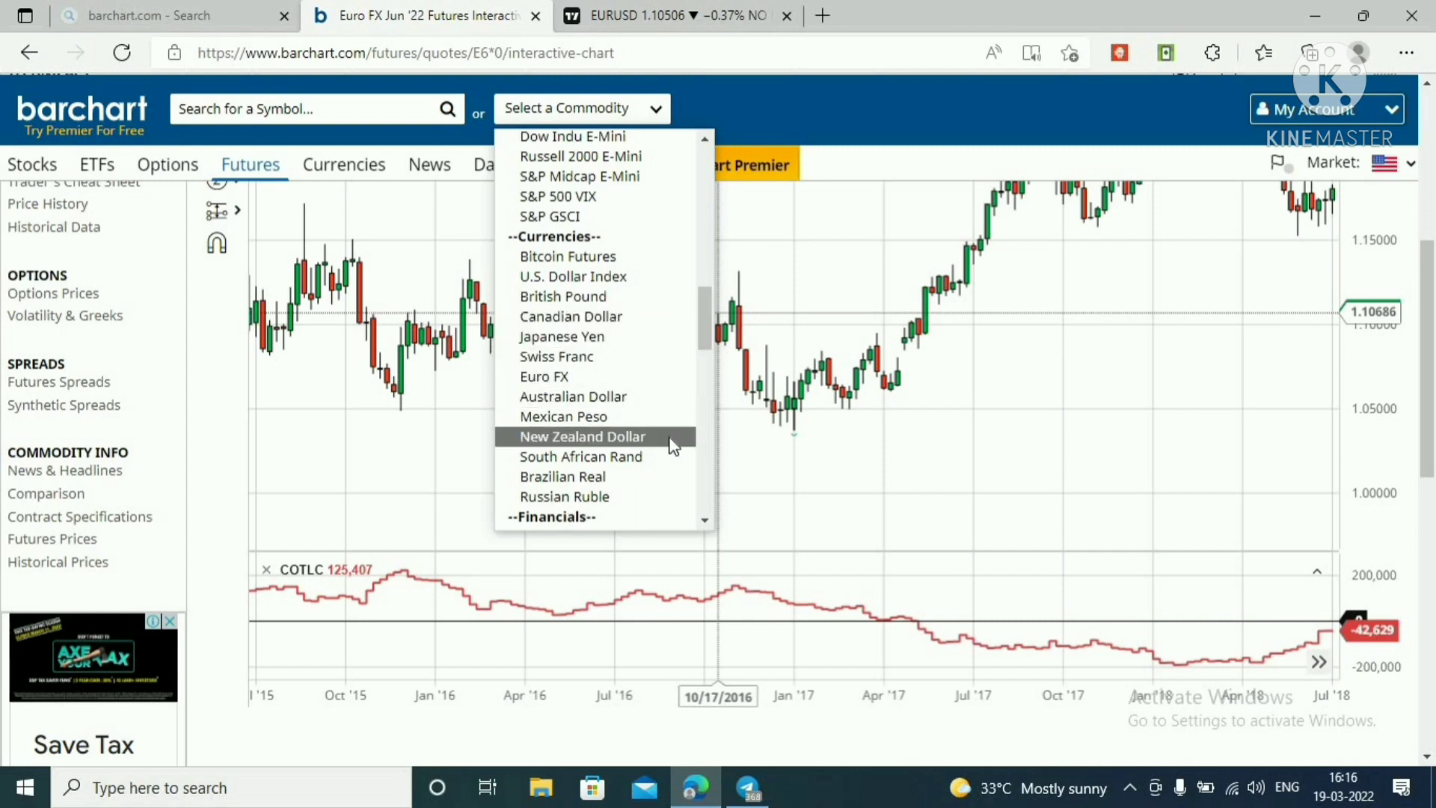
pyautogui.click(900, 426)
# Examine Euro FX price against the COTLC line from 2016 through early 2020
pyautogui.moveTo(1223, 390); pyautogui.dragTo(976, 441)
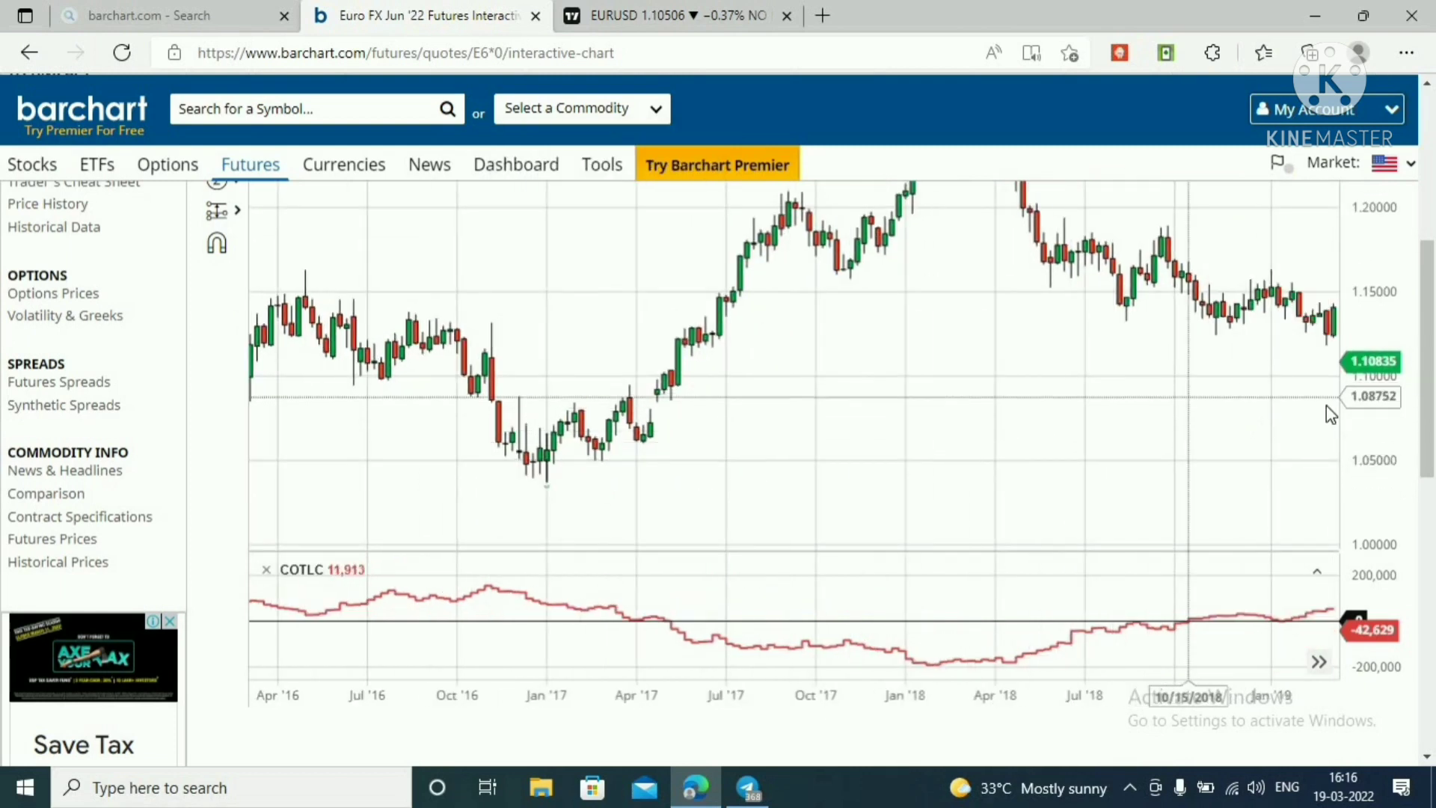
pyautogui.moveTo(1258, 313); pyautogui.dragTo(1190, 431)
pyautogui.moveTo(1251, 348); pyautogui.dragTo(1189, 404)
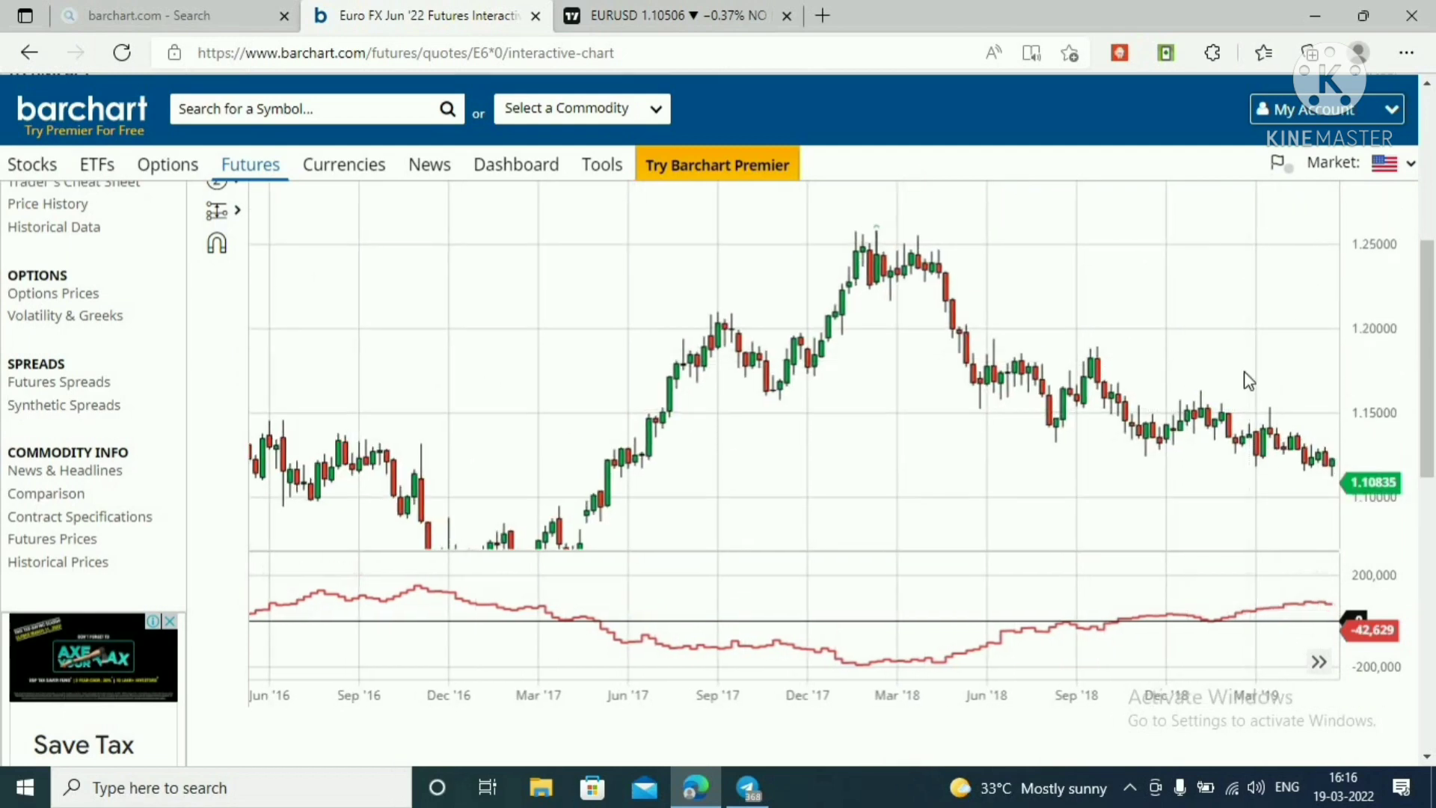
pyautogui.moveTo(1434, 410); pyautogui.dragTo(1434, 311)
pyautogui.moveTo(1208, 503); pyautogui.dragTo(1191, 494)
pyautogui.moveTo(1434, 312); pyautogui.dragTo(1434, 365)
pyautogui.moveTo(1221, 455); pyautogui.dragTo(1078, 364)
pyautogui.moveTo(1156, 458); pyautogui.dragTo(1043, 420)
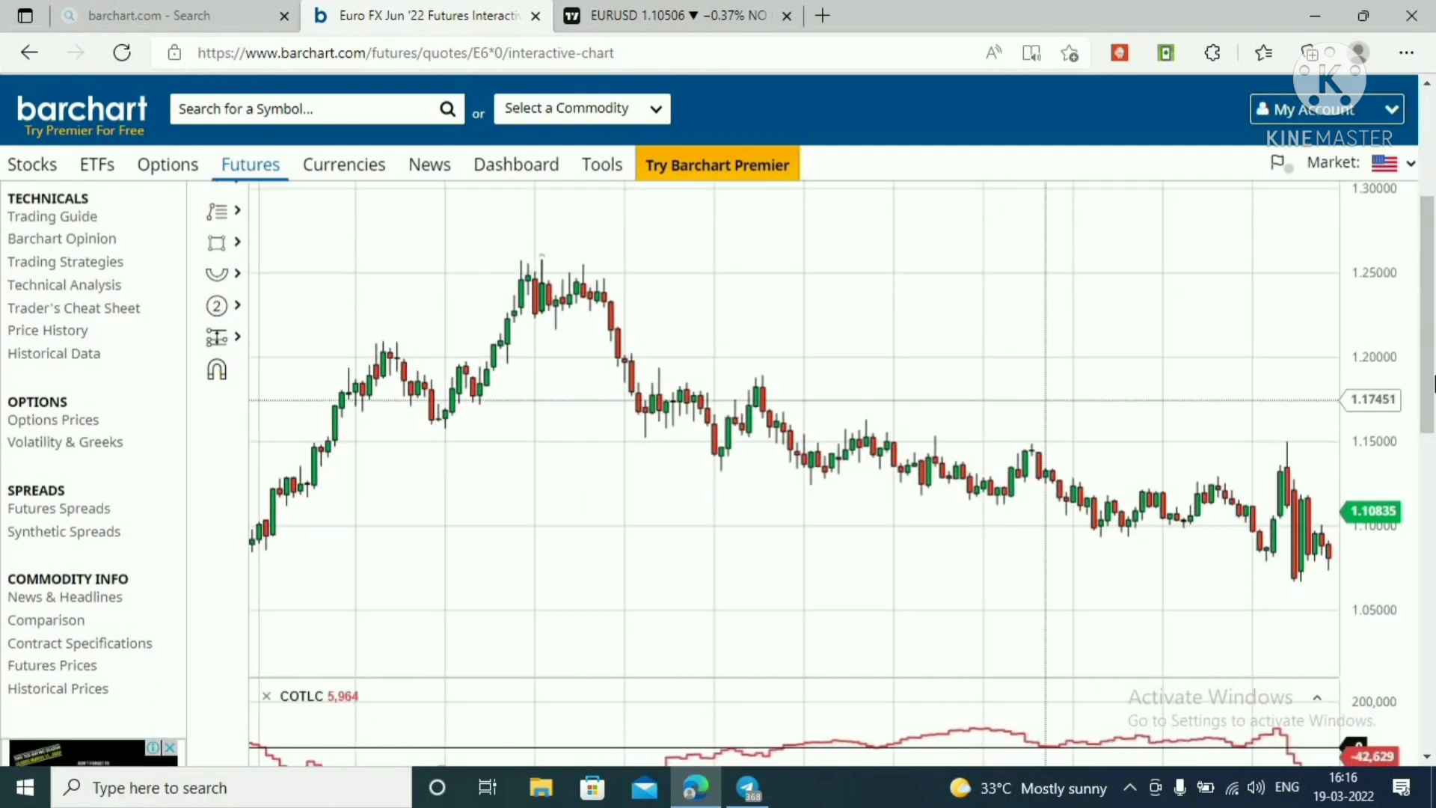
# Examine Euro FX price and the COTLC line from the March 2020 downward crossing to the latest March 2022 candles
pyautogui.scroll(-3, 1420, 454)
pyautogui.moveTo(1208, 375); pyautogui.dragTo(1062, 349)
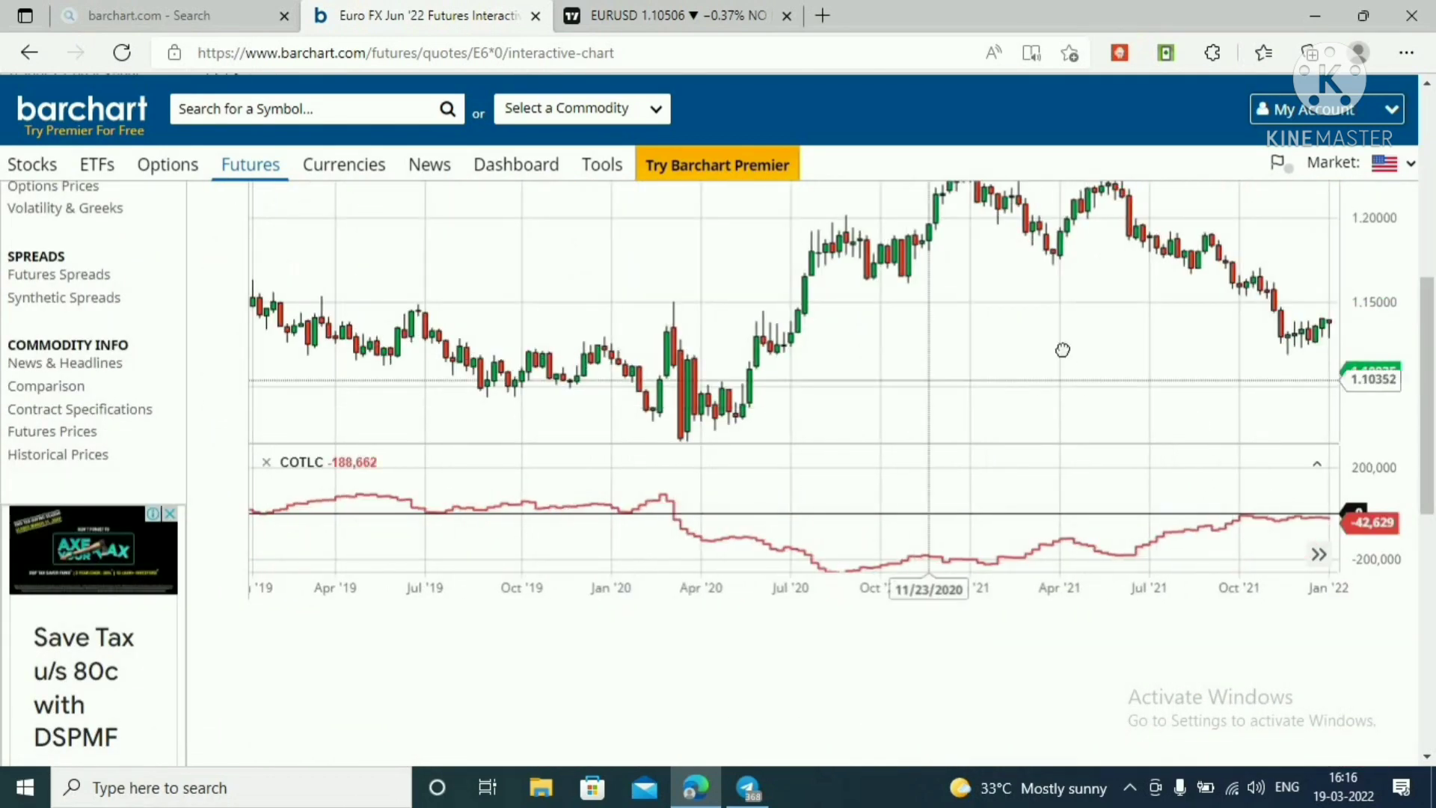
pyautogui.moveTo(812, 407); pyautogui.dragTo(693, 452)
pyautogui.moveTo(1434, 411); pyautogui.dragTo(1433, 350)
pyautogui.moveTo(1198, 473); pyautogui.dragTo(1103, 392)
pyautogui.moveTo(1406, 482); pyautogui.dragTo(1211, 455)
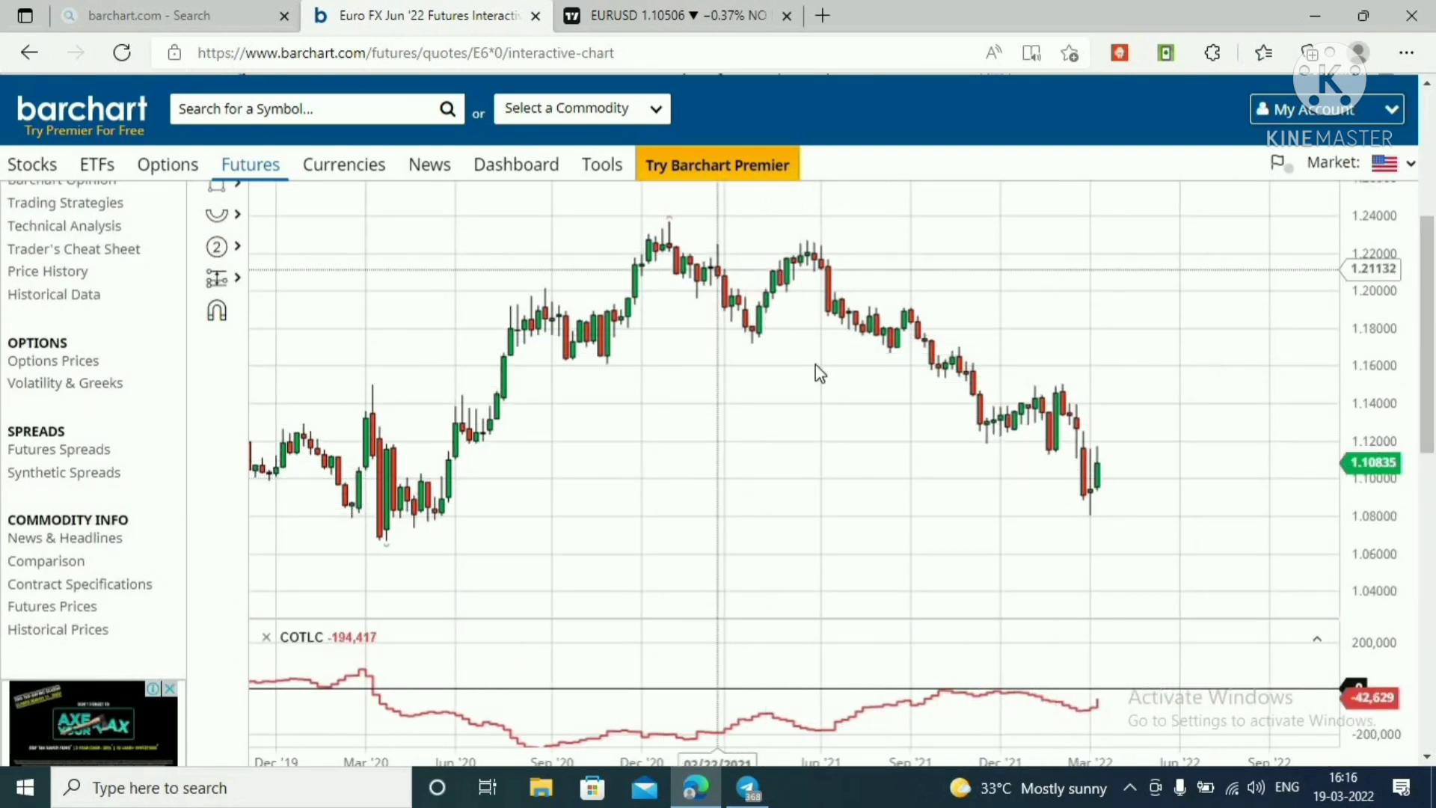
# Look over the latest Euro FX candles, switch to the TradingView chart and review the Case 1 zero-line diagram
pyautogui.moveTo(1072, 548); pyautogui.dragTo(1004, 512)
pyautogui.moveTo(738, 347); pyautogui.dragTo(808, 378)
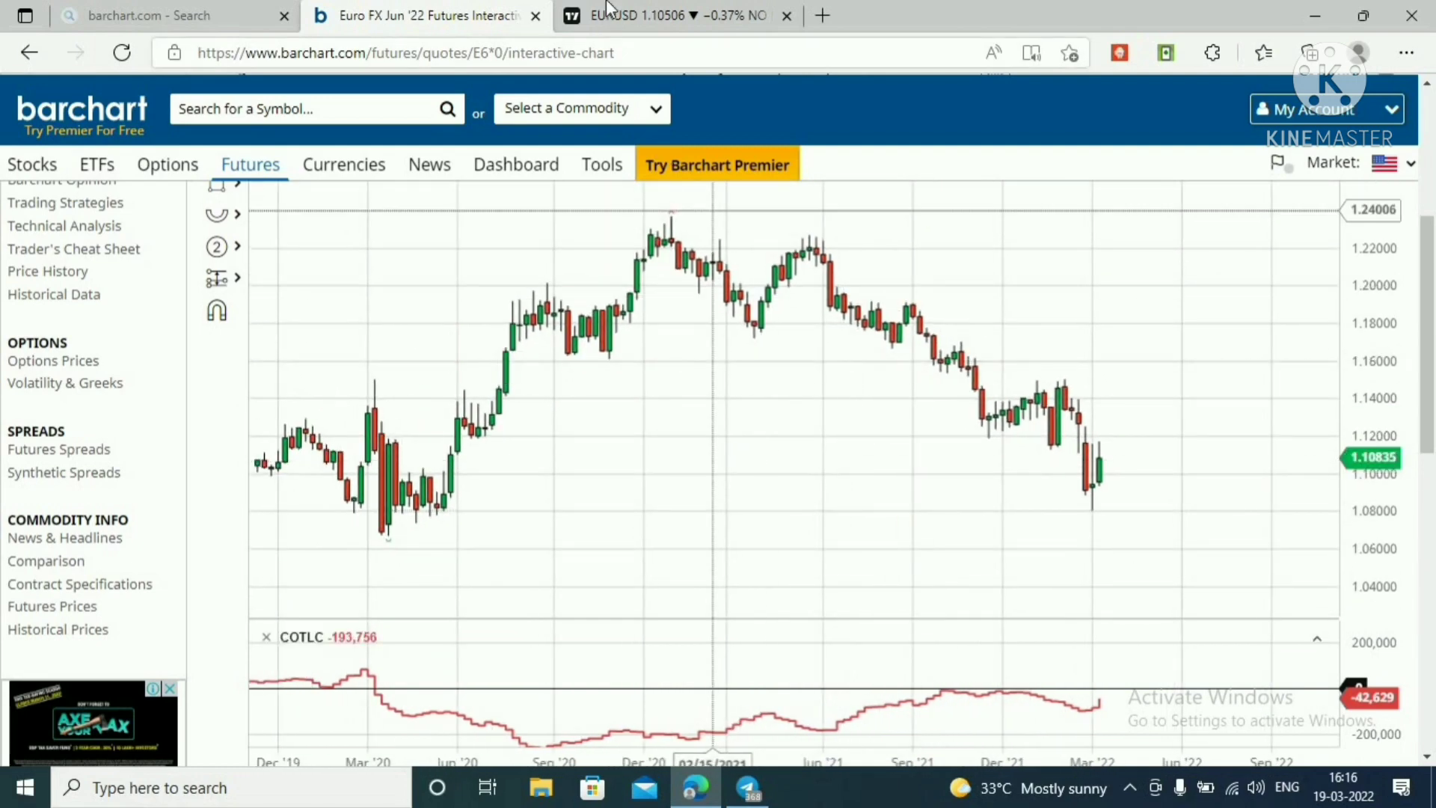
pyautogui.hotkey('ctrl', 'Tab')
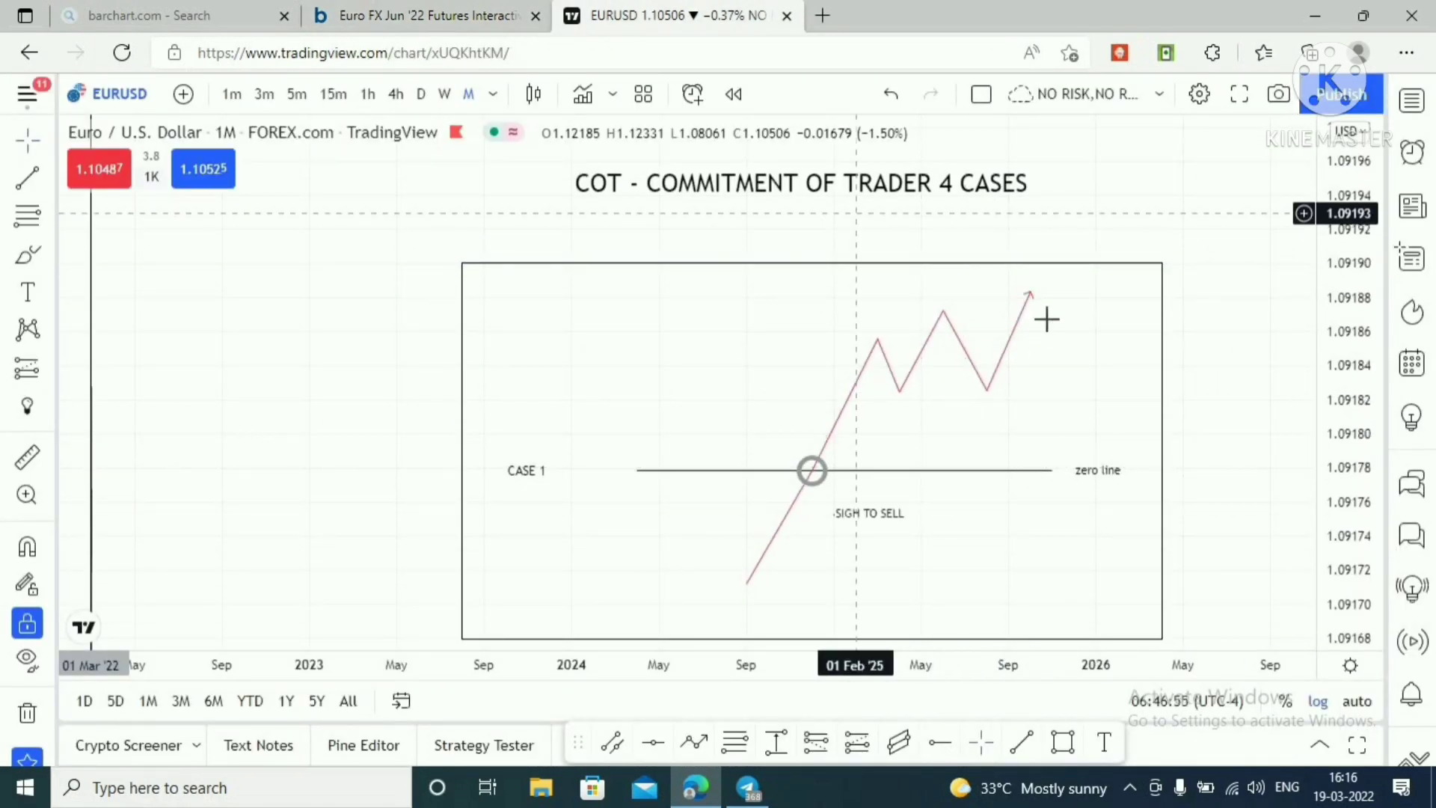
pyautogui.scroll(-2, 1174, 492)
pyautogui.moveTo(1194, 432); pyautogui.dragTo(1193, 504)
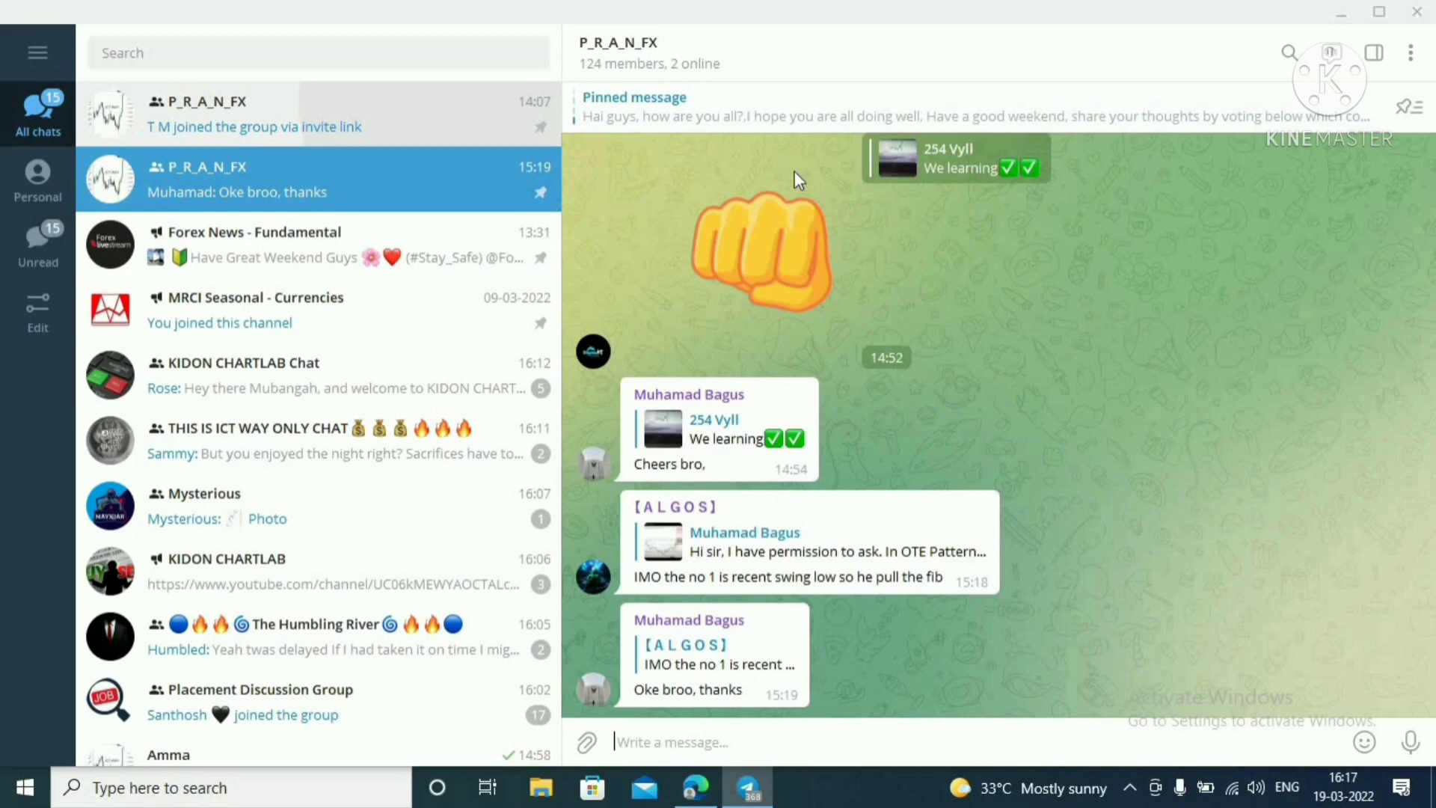
# View both P_R_A_N_FX groups in Telegram, including the pinned poll about which trading concepts to study
pyautogui.click(546, 106)
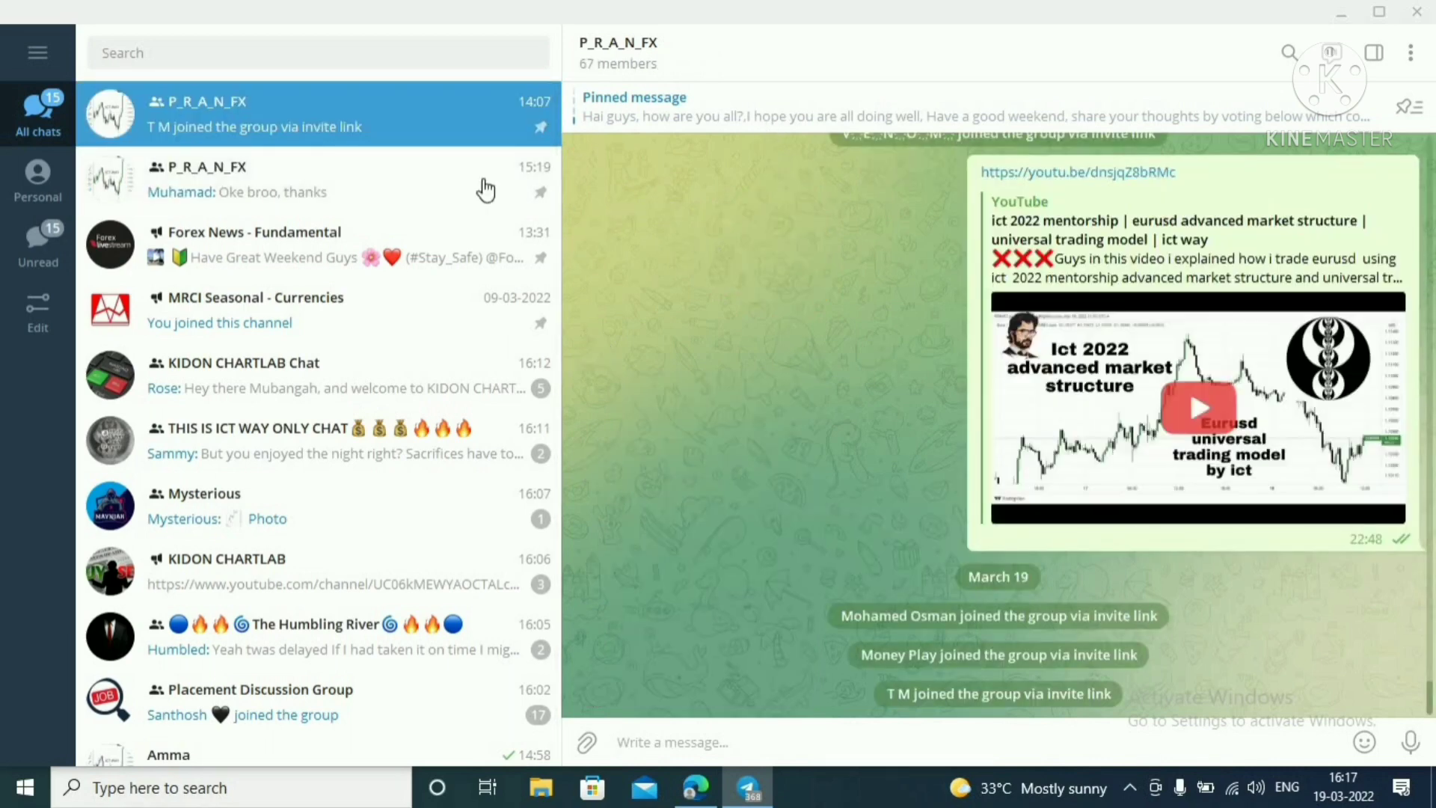
pyautogui.click(501, 183)
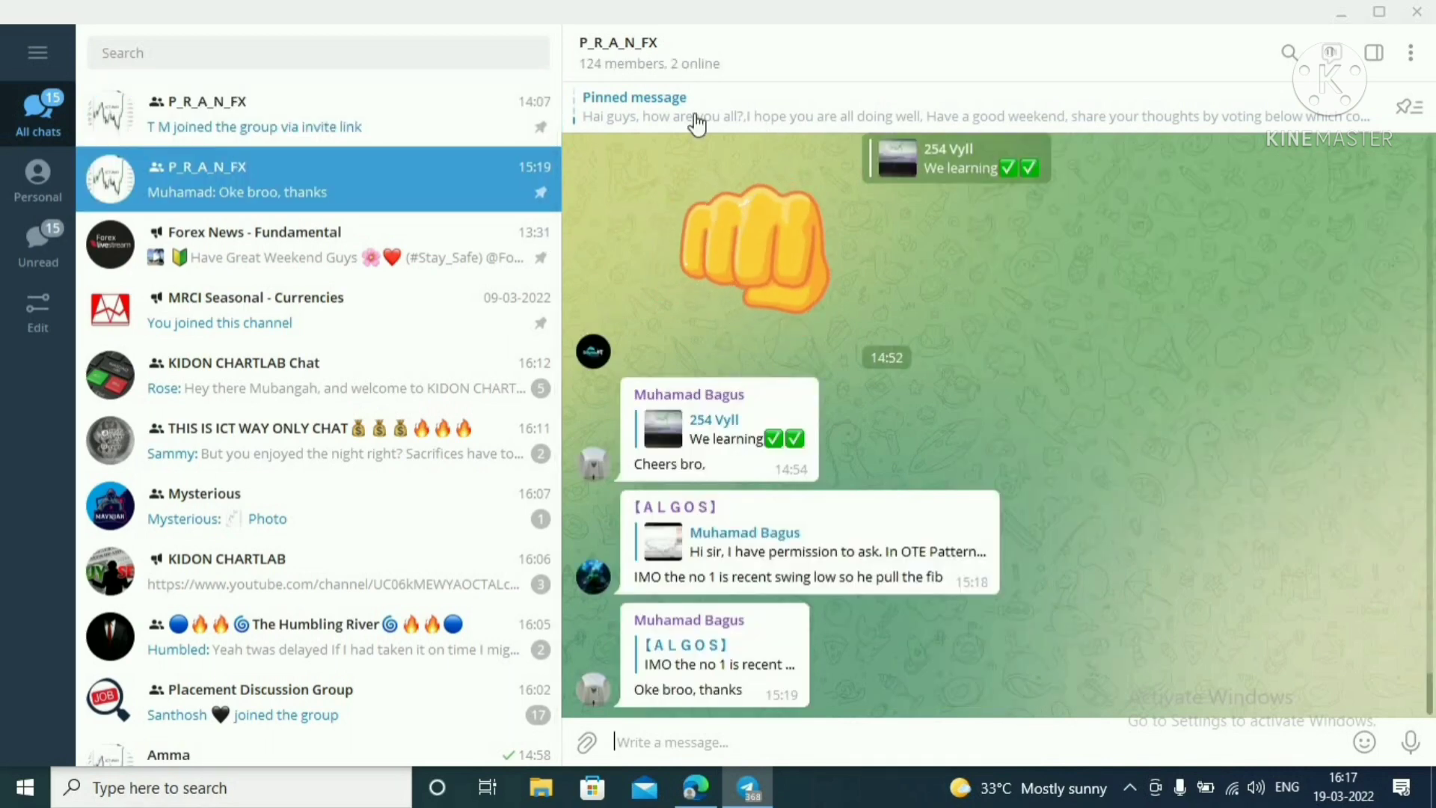
pyautogui.click(819, 123)
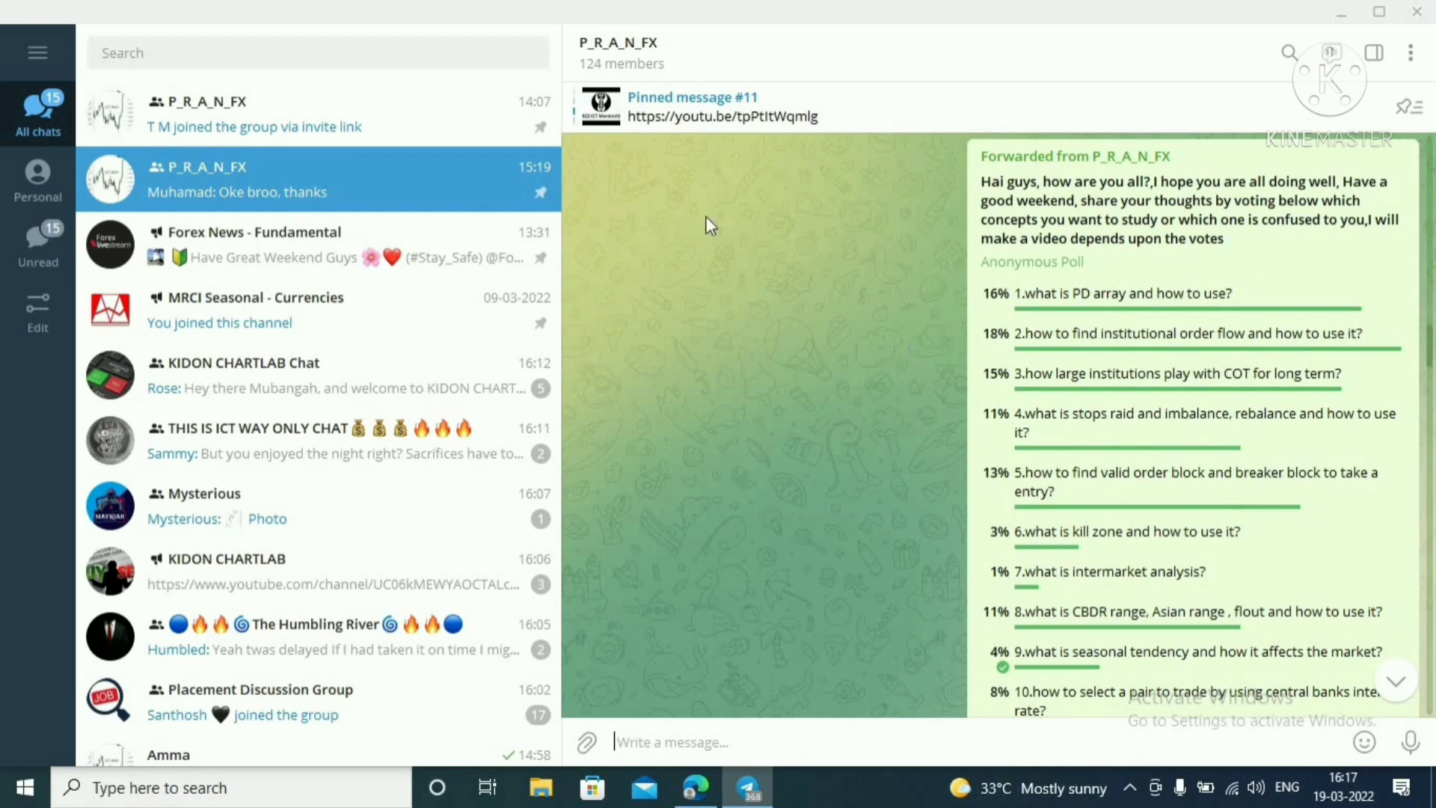
pyautogui.click(471, 138)
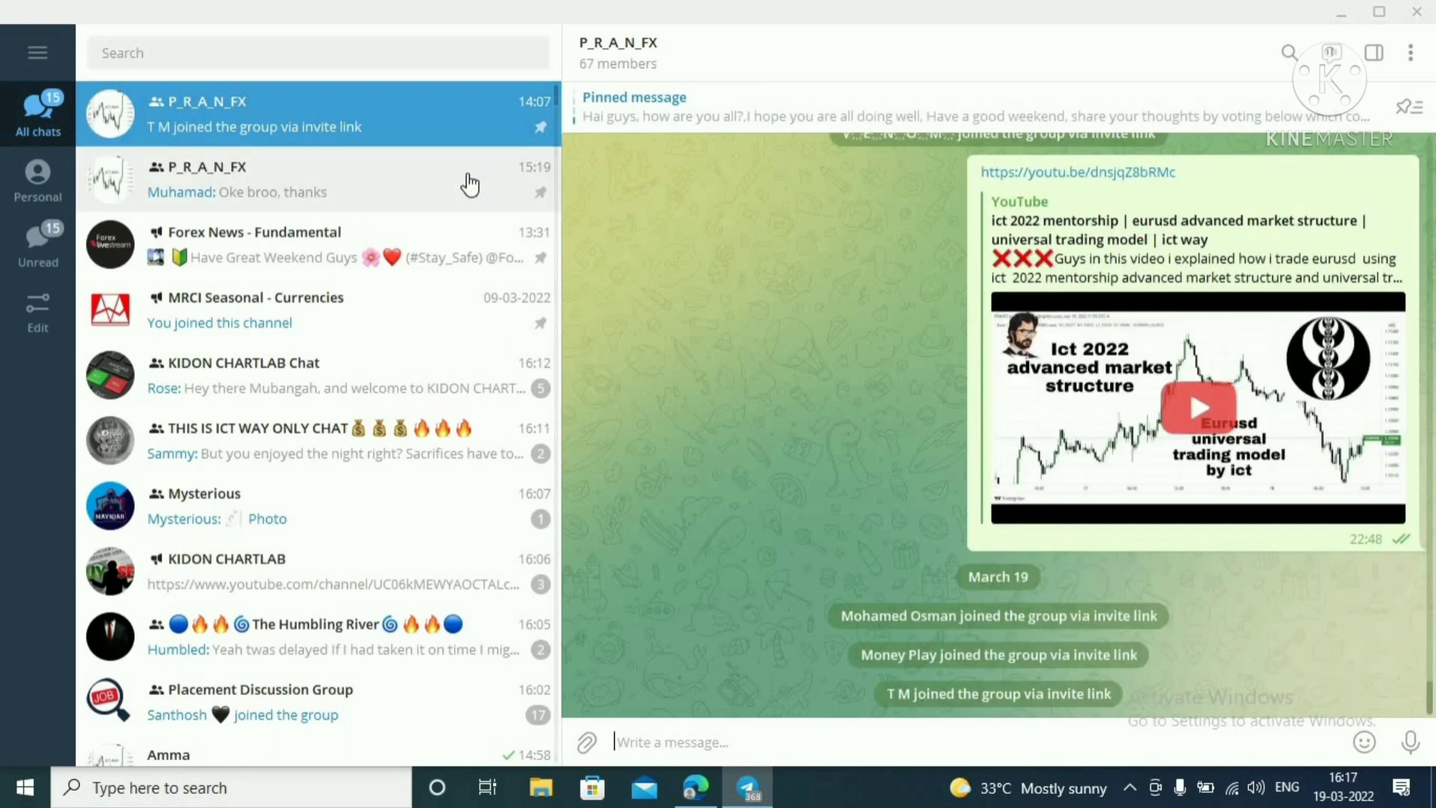
pyautogui.click(379, 190)
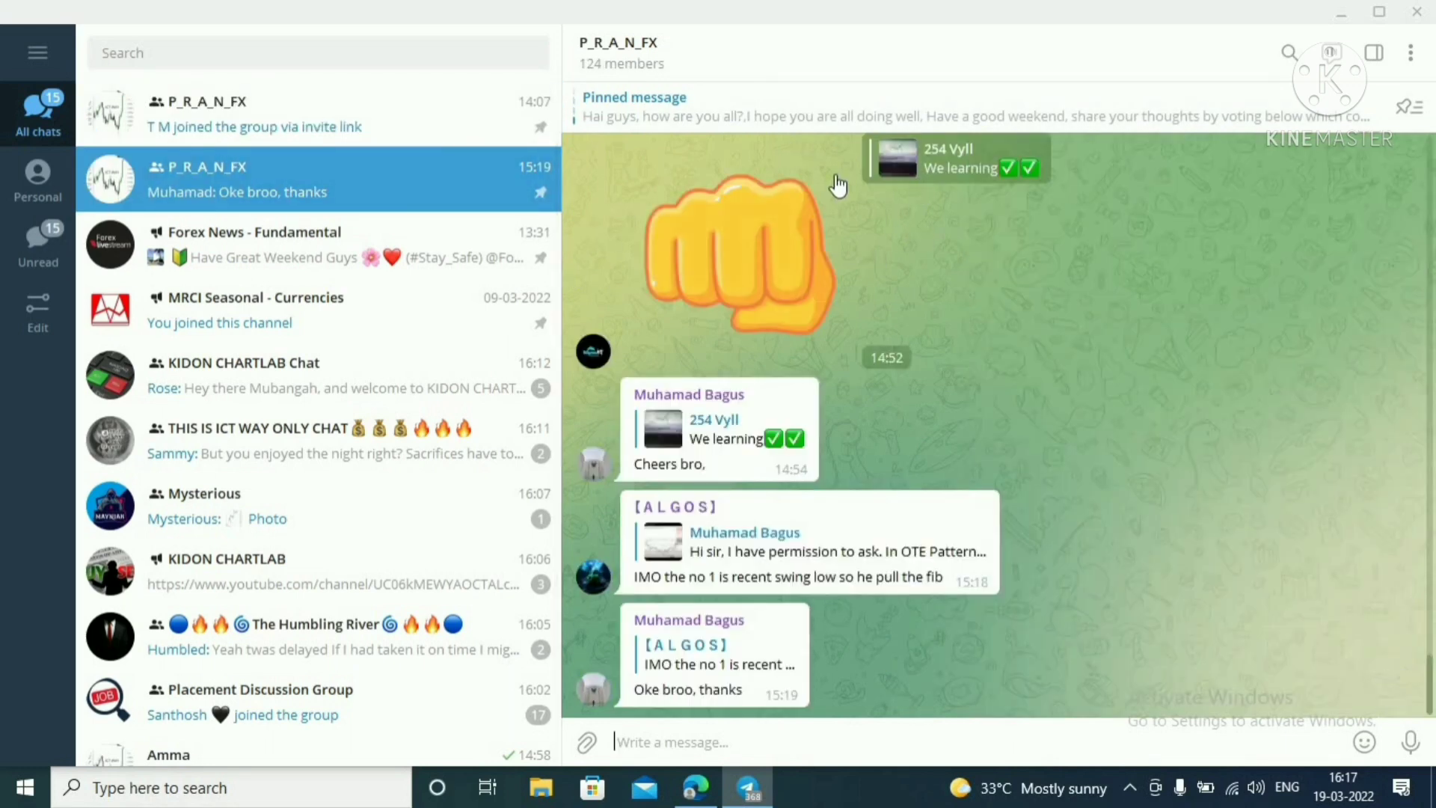
# Return to the TradingView Case 1 diagram, briefly rechecking the P_R_A_N_FX group in Telegram
pyautogui.click(696, 800)
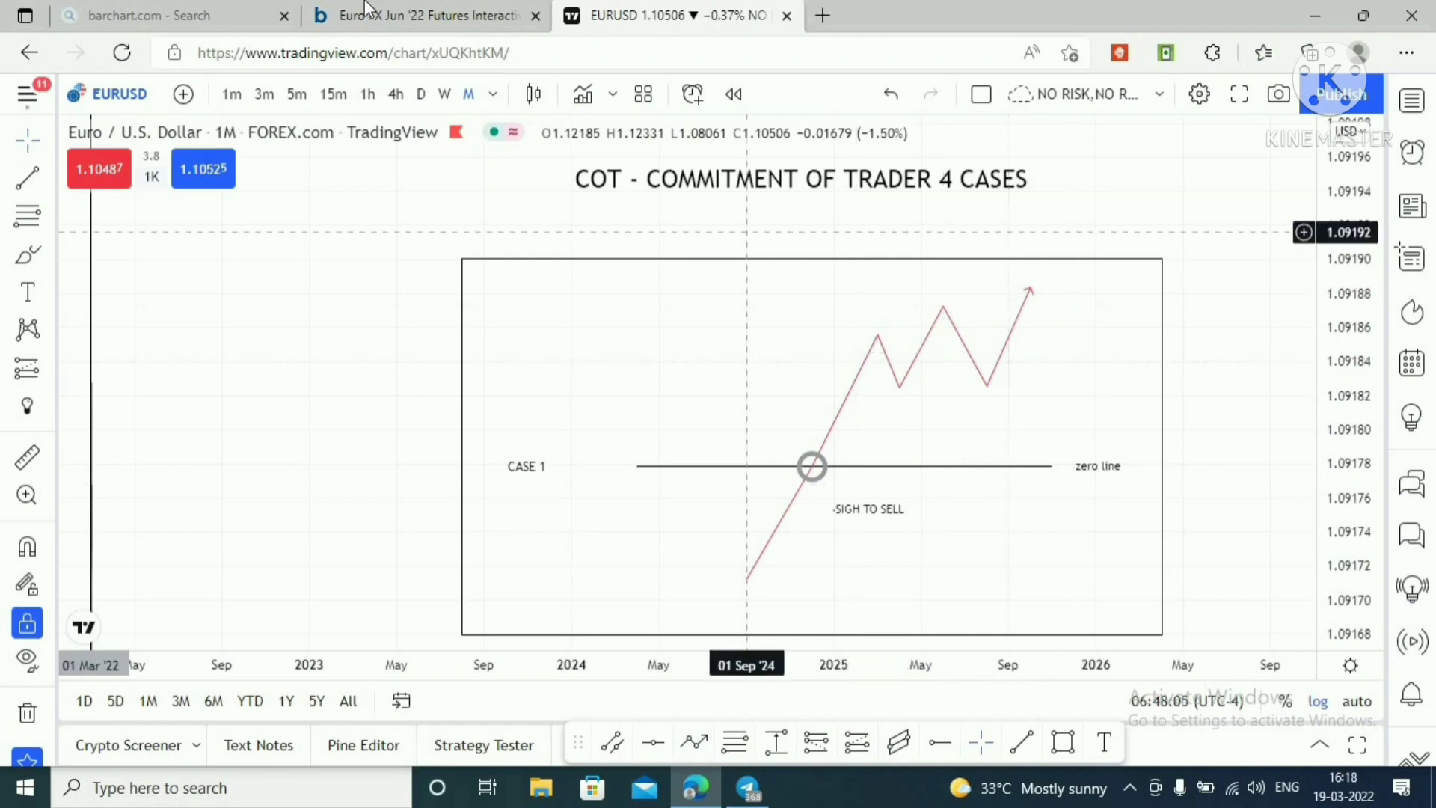
pyautogui.click(748, 789)
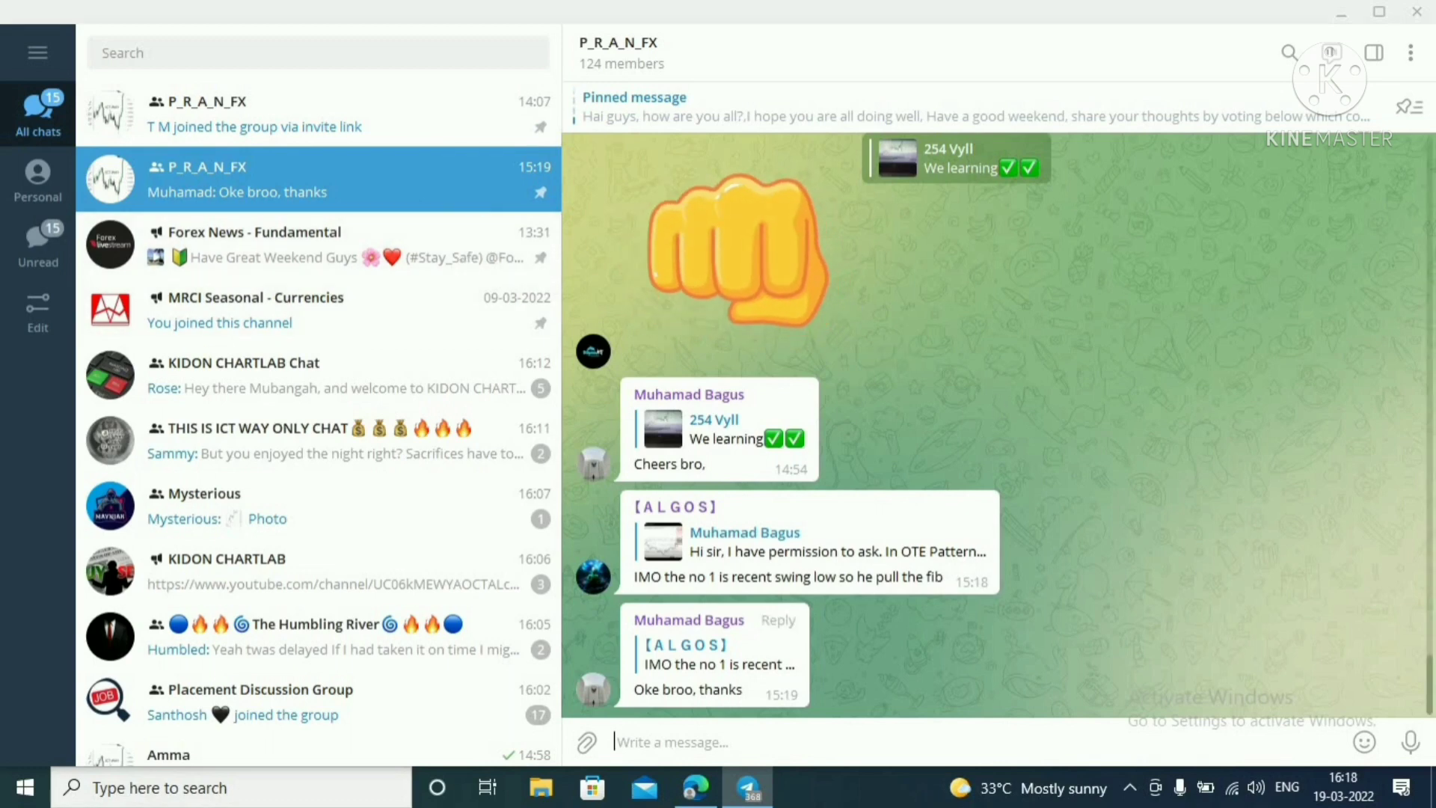
pyautogui.moveTo(696, 787)
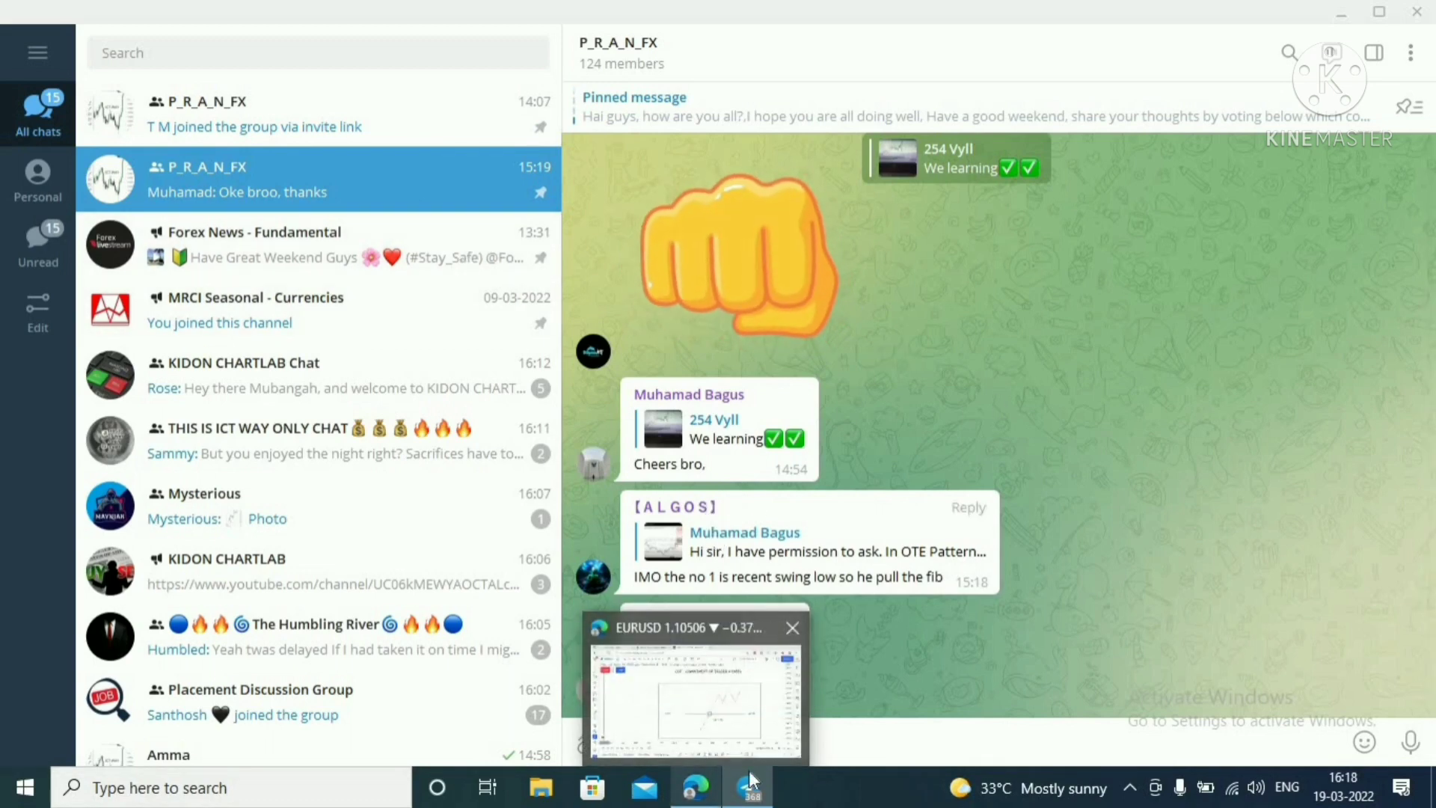
pyautogui.click(679, 665)
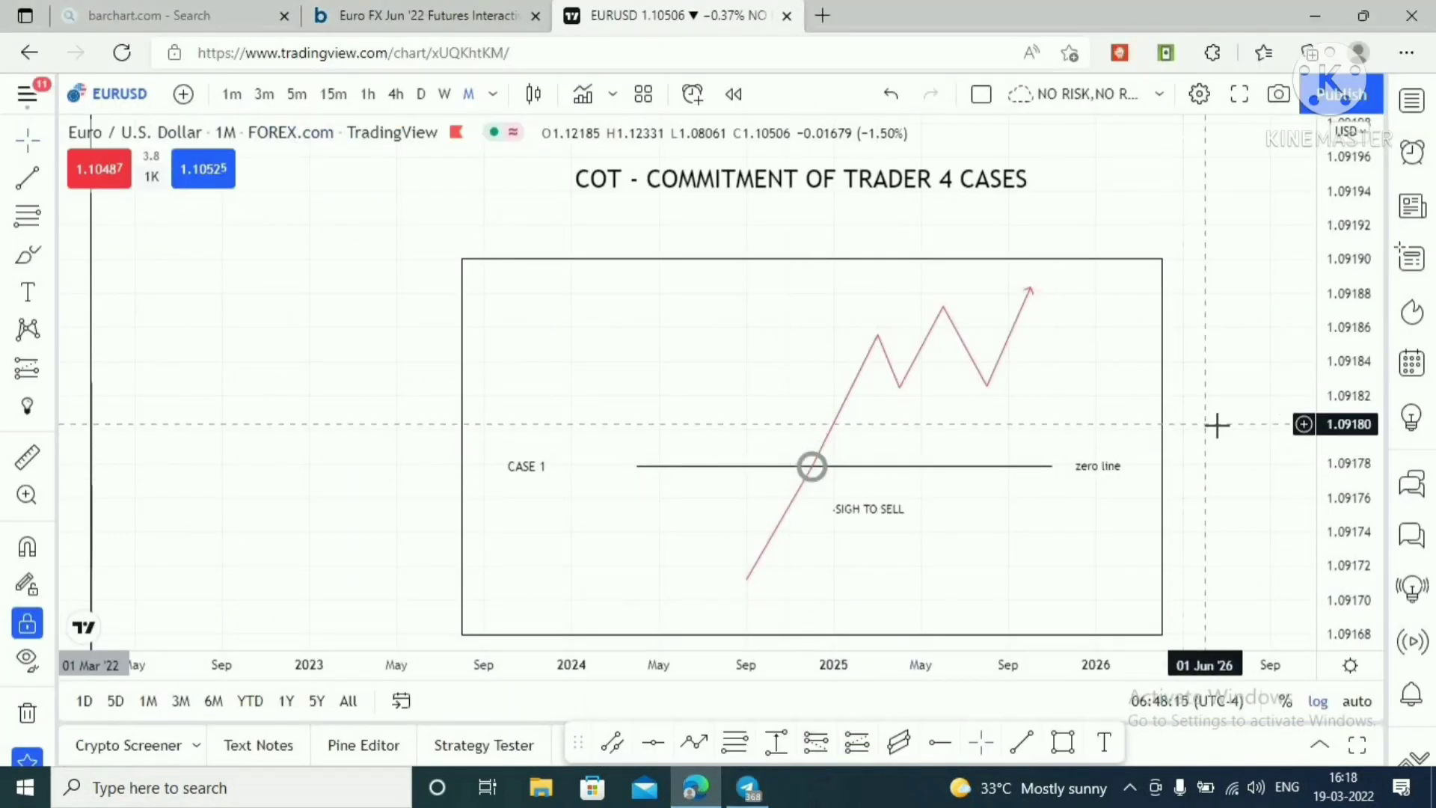